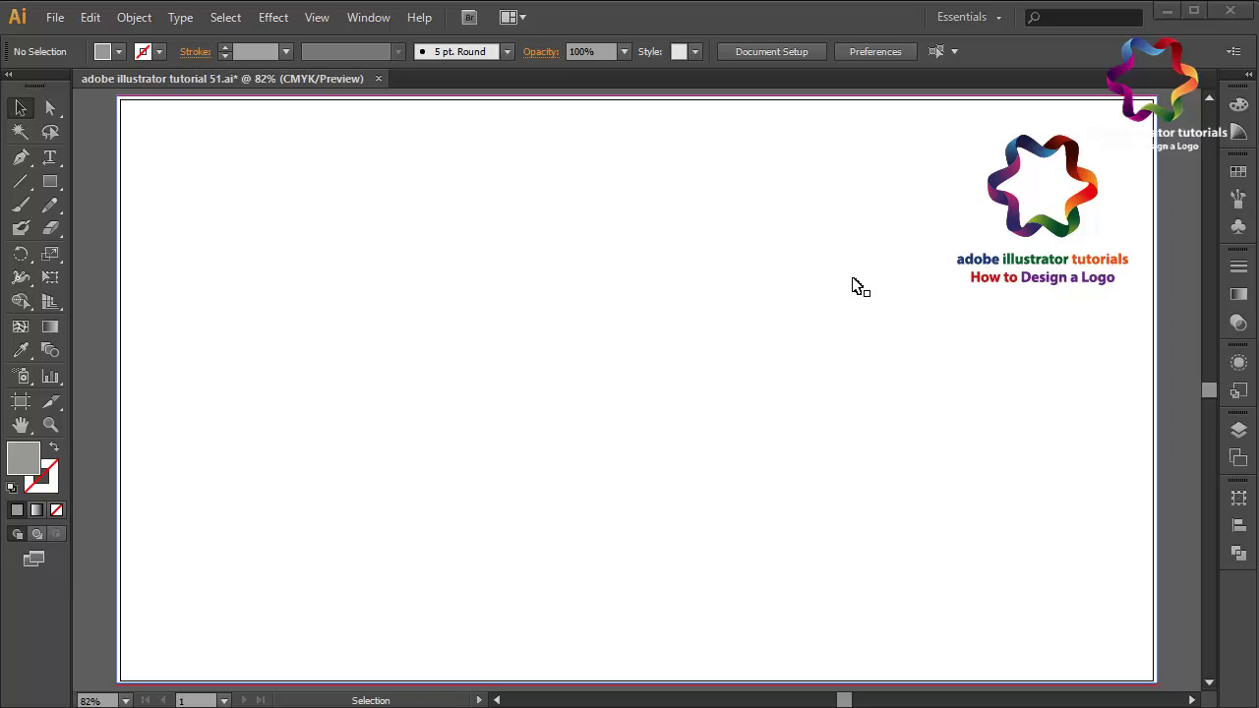
Draw a tall narrow grey rectangle on the artboard with the Rectangle tool.
drag(50, 181, 106, 185)
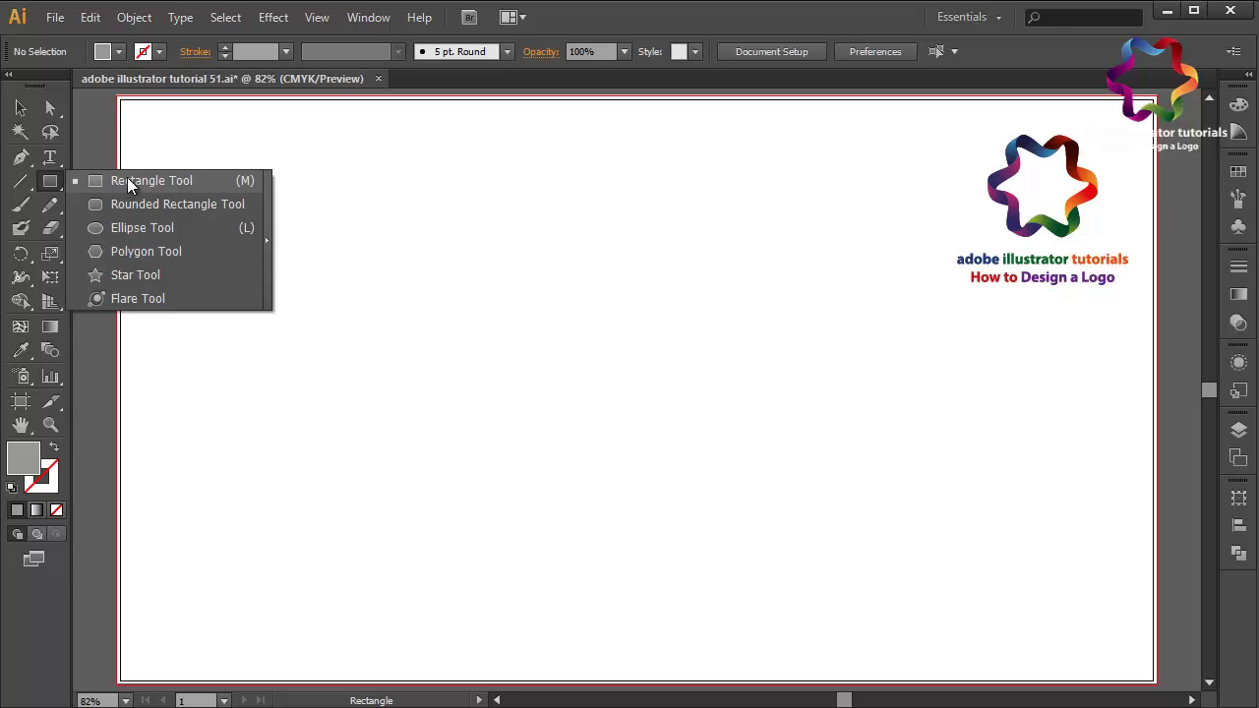
drag(135, 184, 137, 186)
drag(373, 244, 402, 364)
click(21, 107)
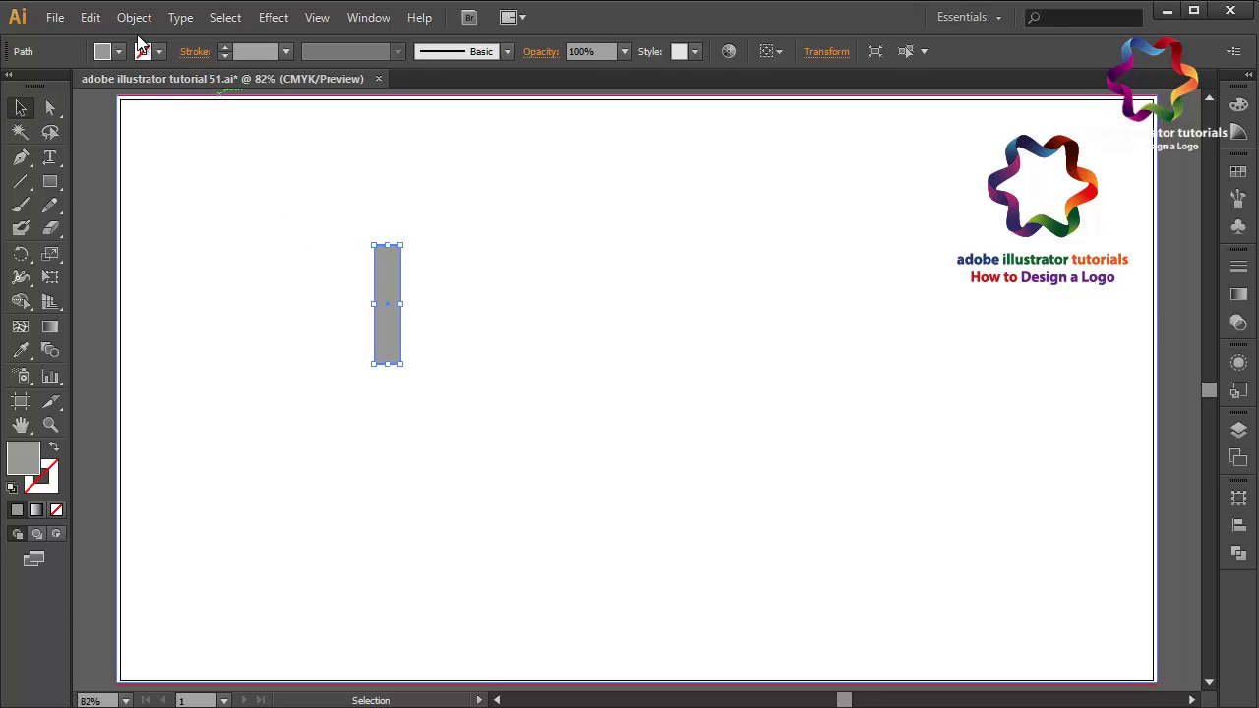
Copy the strip, paste it in front, and shift the copy beside the original.
click(89, 17)
click(128, 110)
click(90, 17)
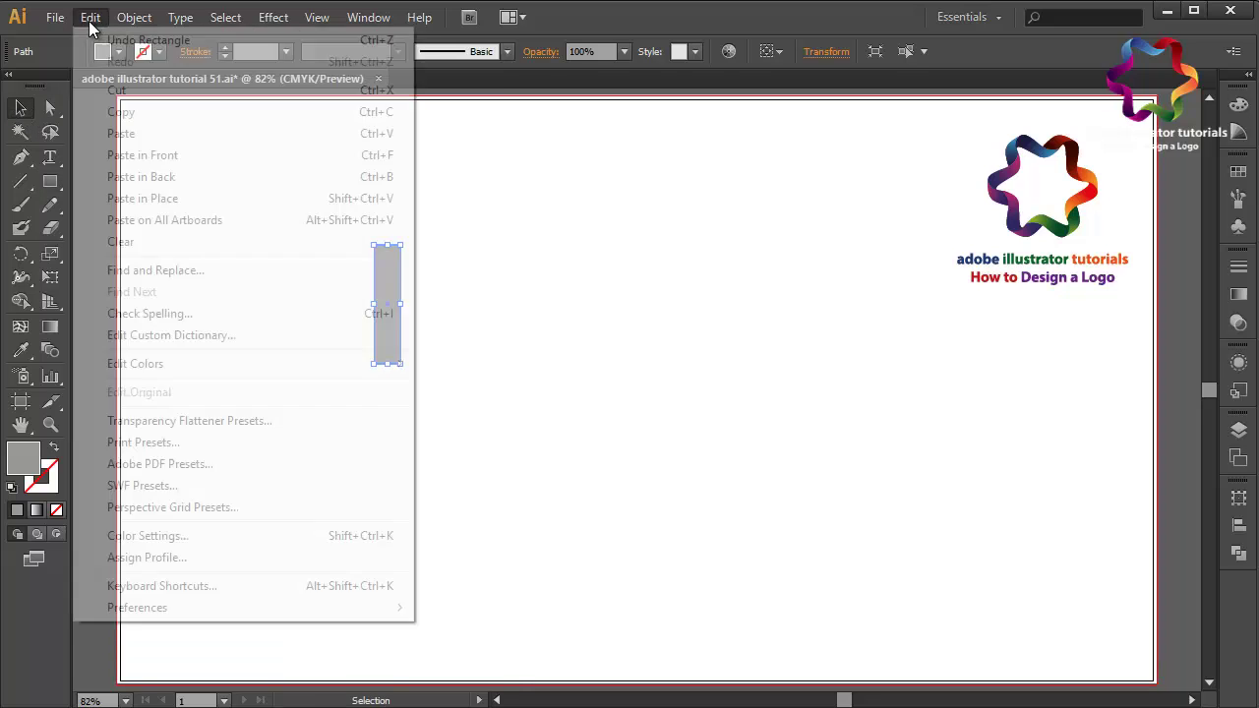
click(132, 161)
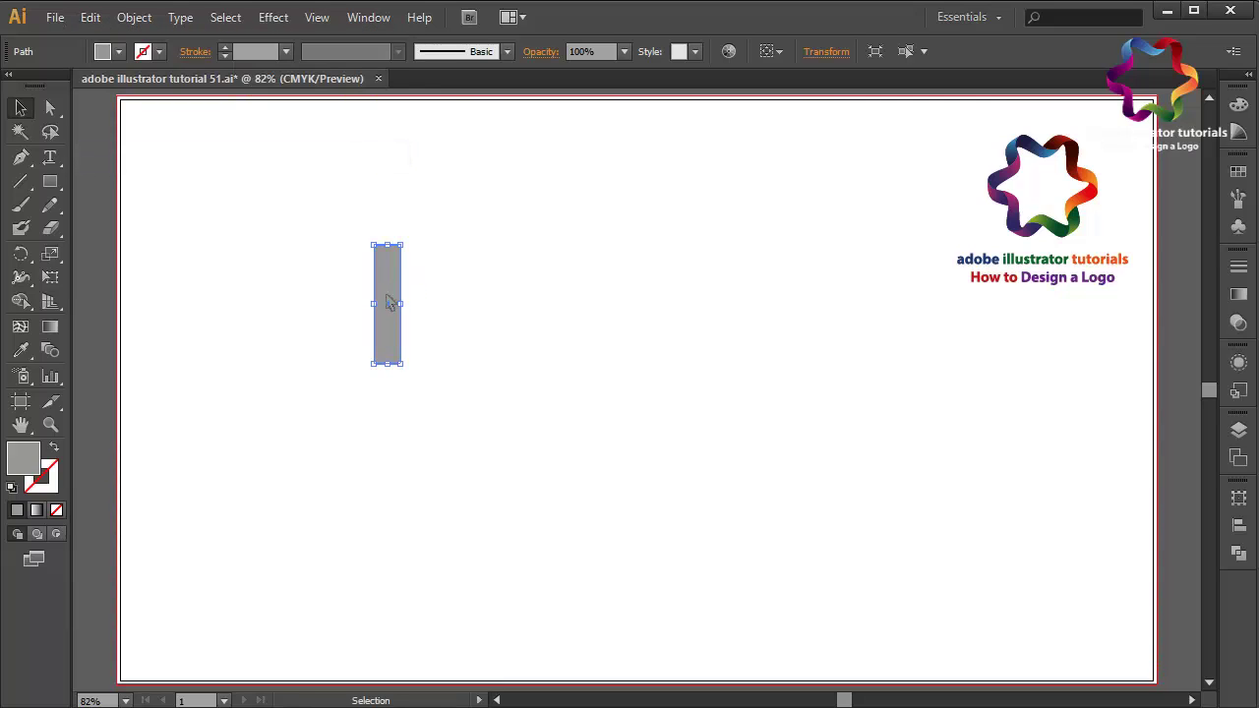
drag(390, 303, 414, 303)
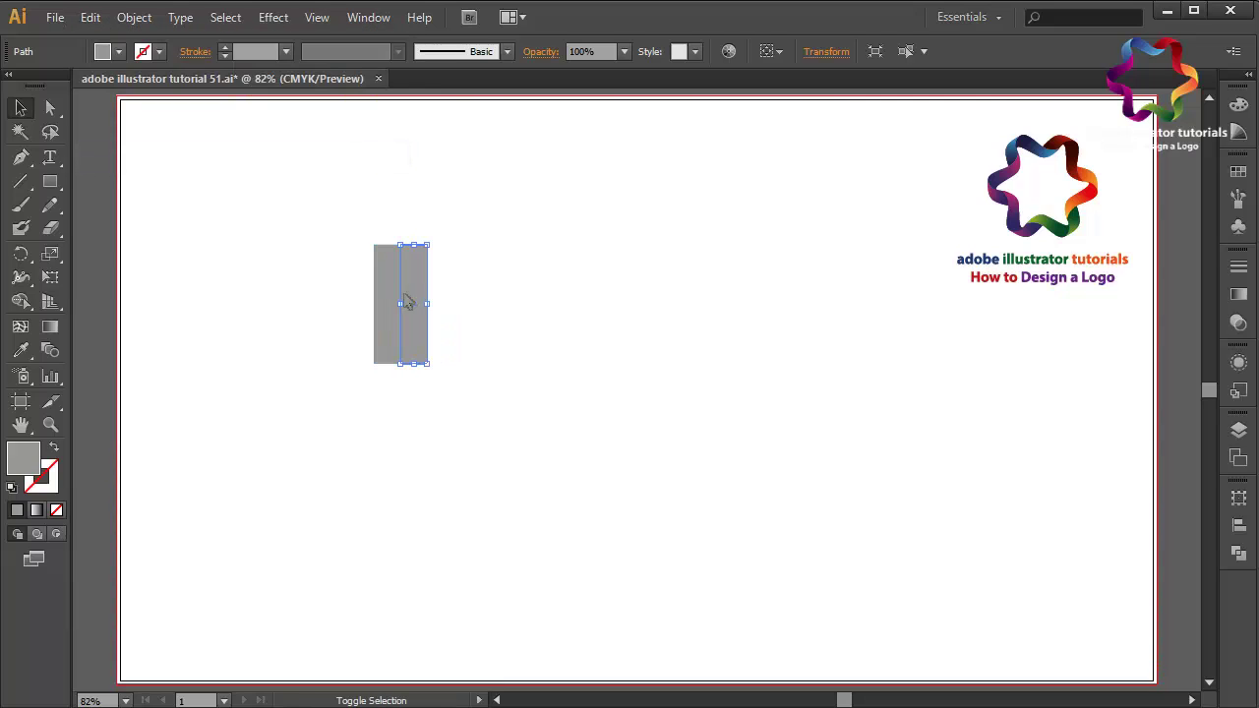
Duplicate both strips in front and shift the pair right to make four strips.
shift+click(389, 297)
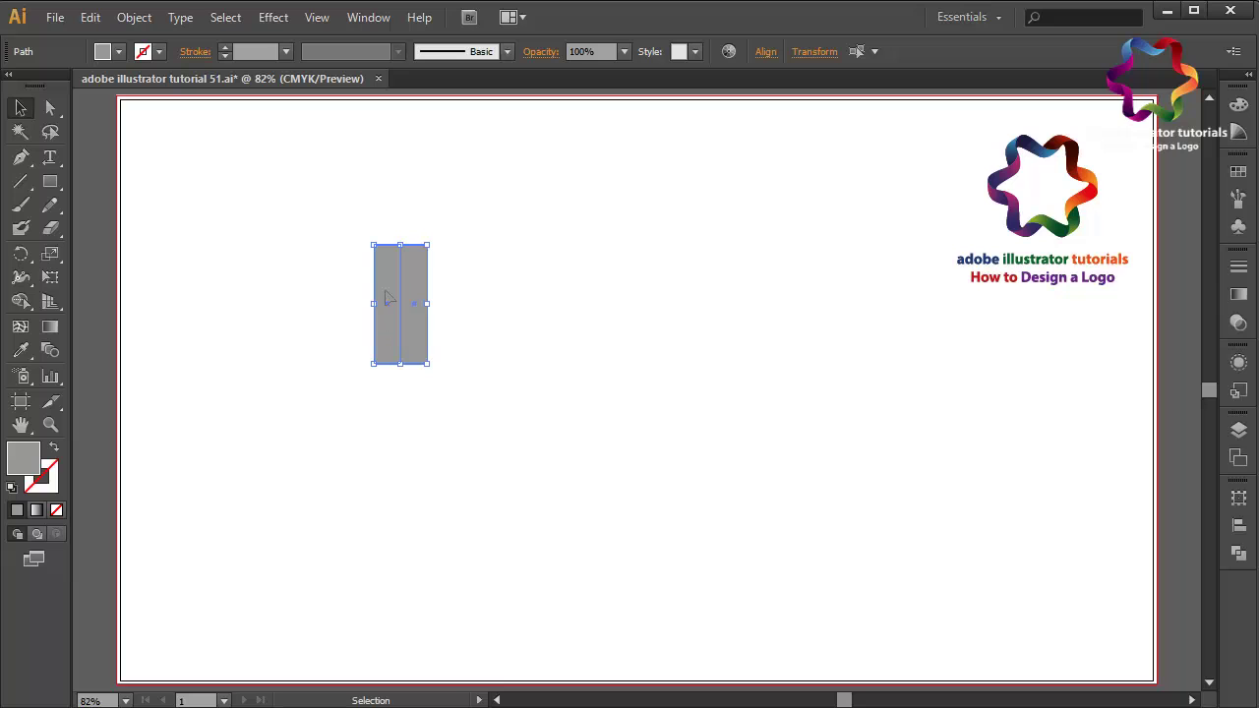
click(90, 15)
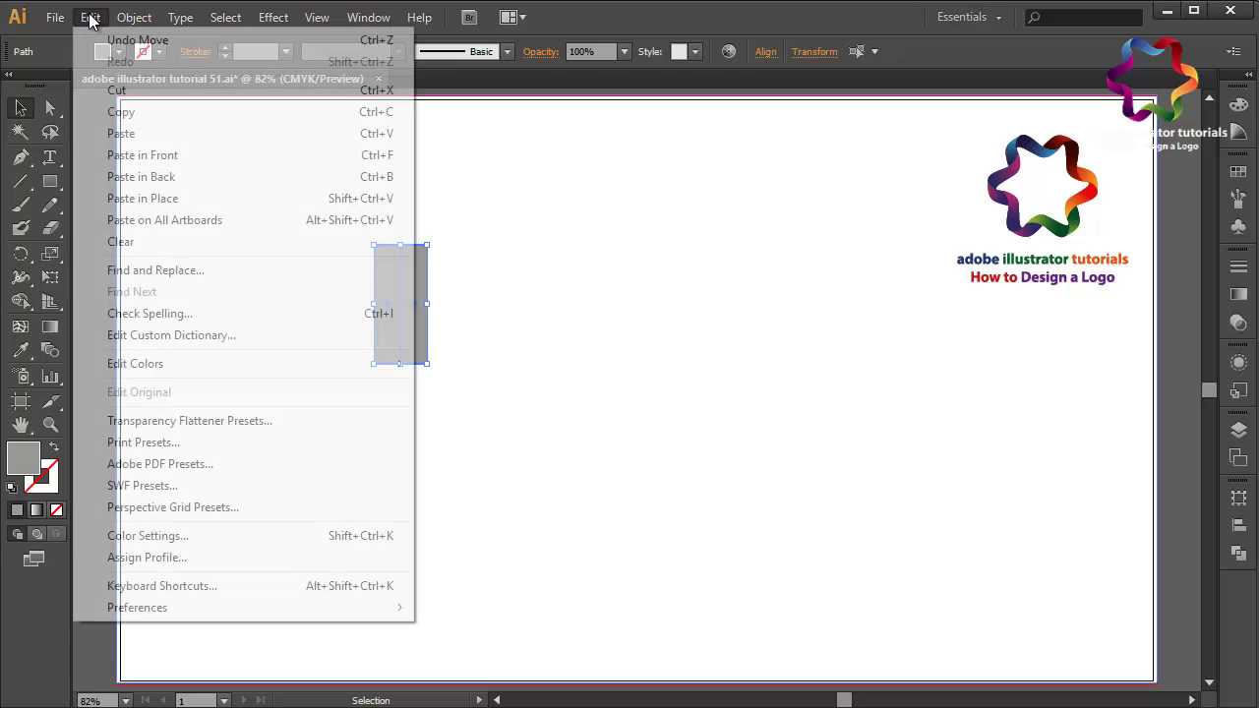
click(116, 112)
click(88, 16)
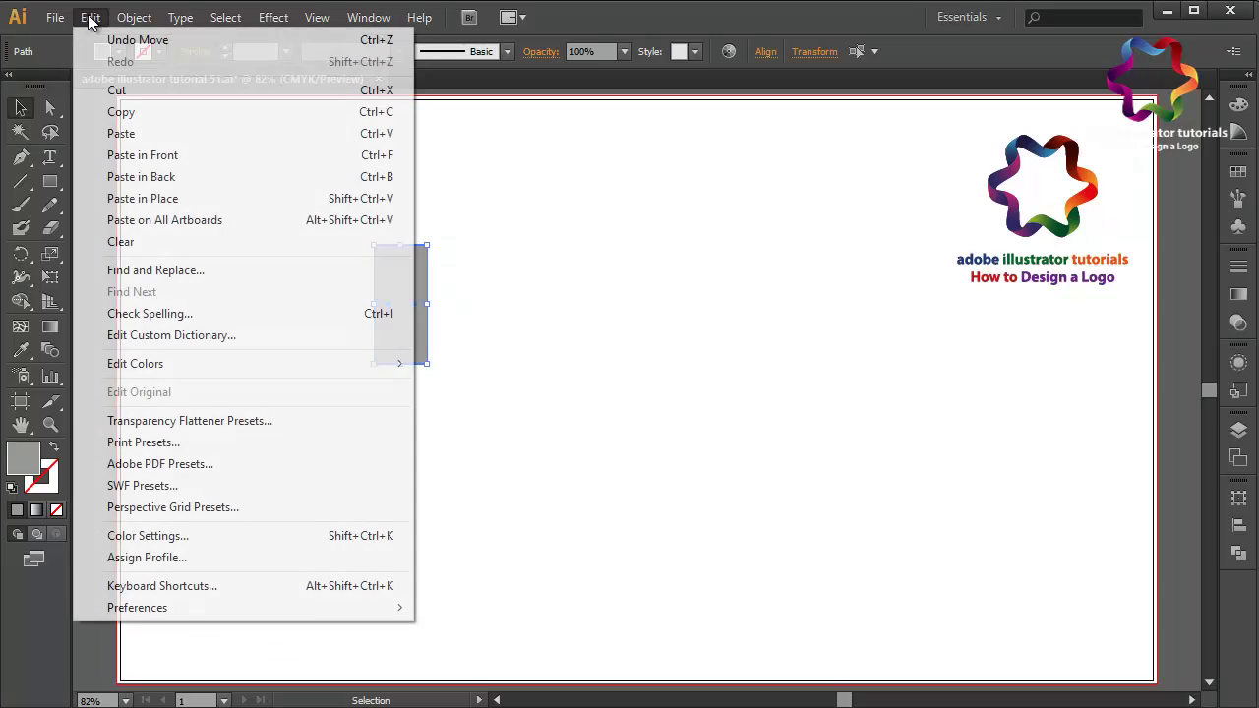
click(150, 158)
drag(391, 291, 445, 293)
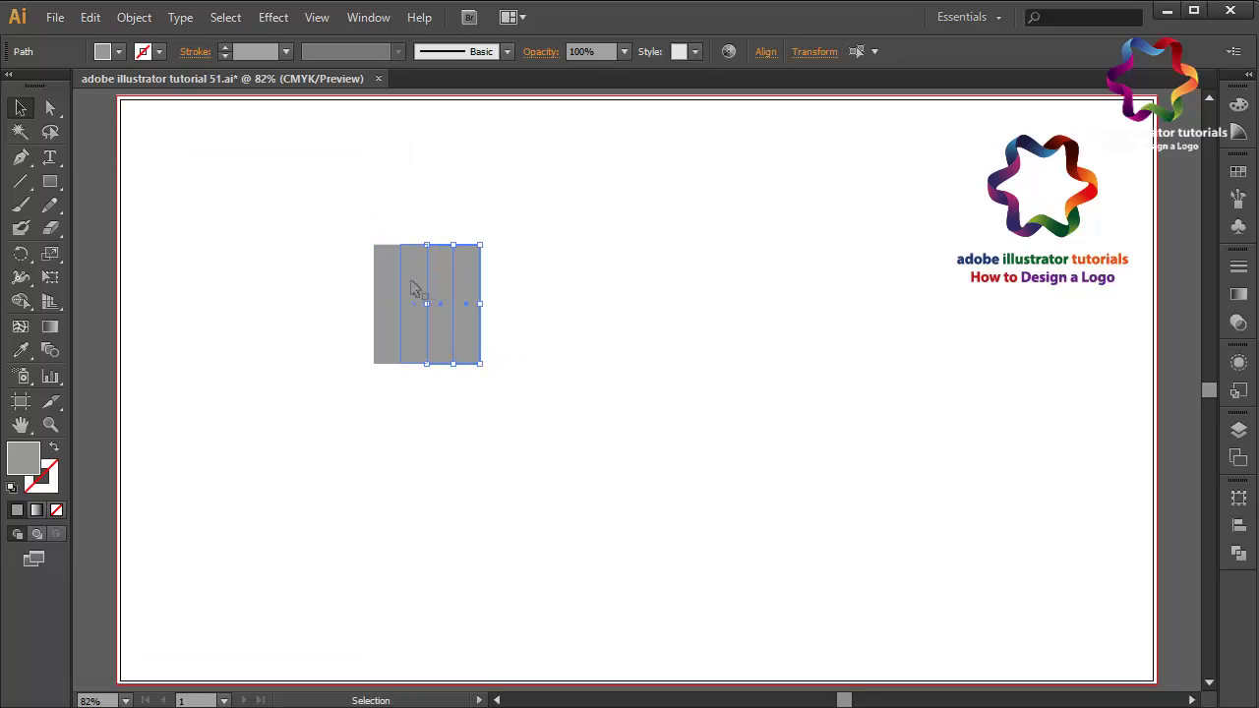
click(397, 296)
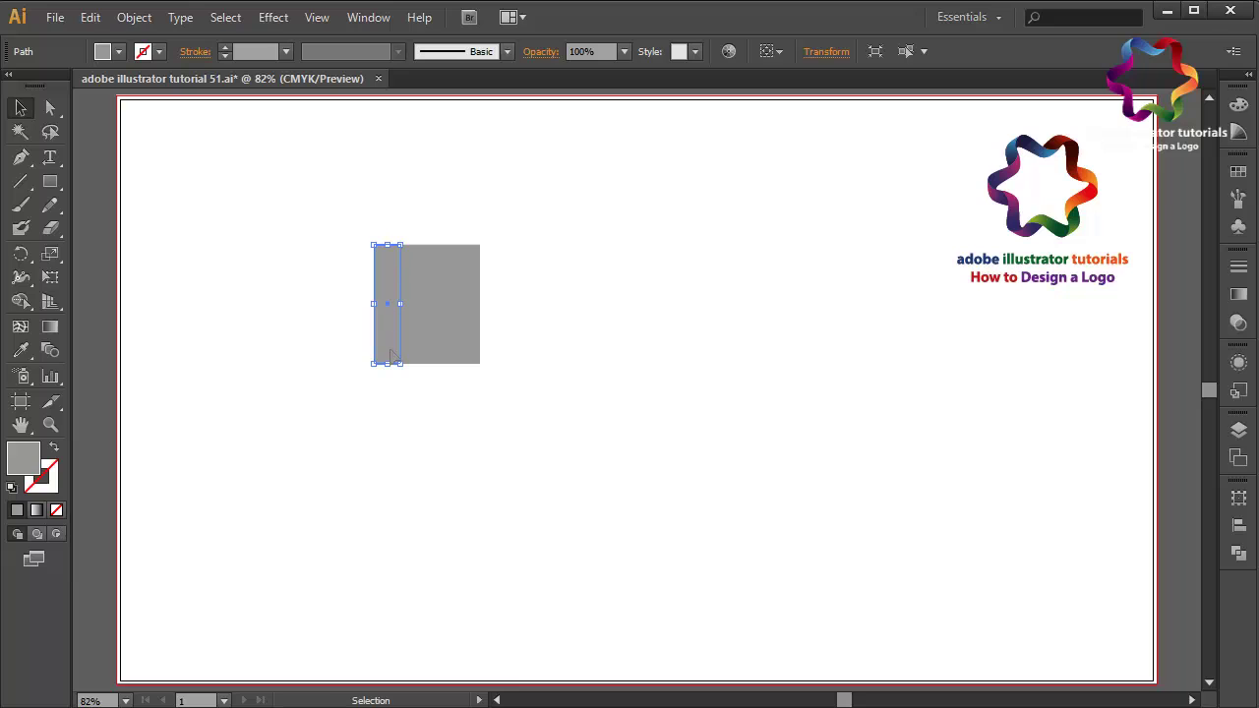
Fill the leftmost strip tan and the second gold, then copy its hex D2BB5D.
click(1237, 173)
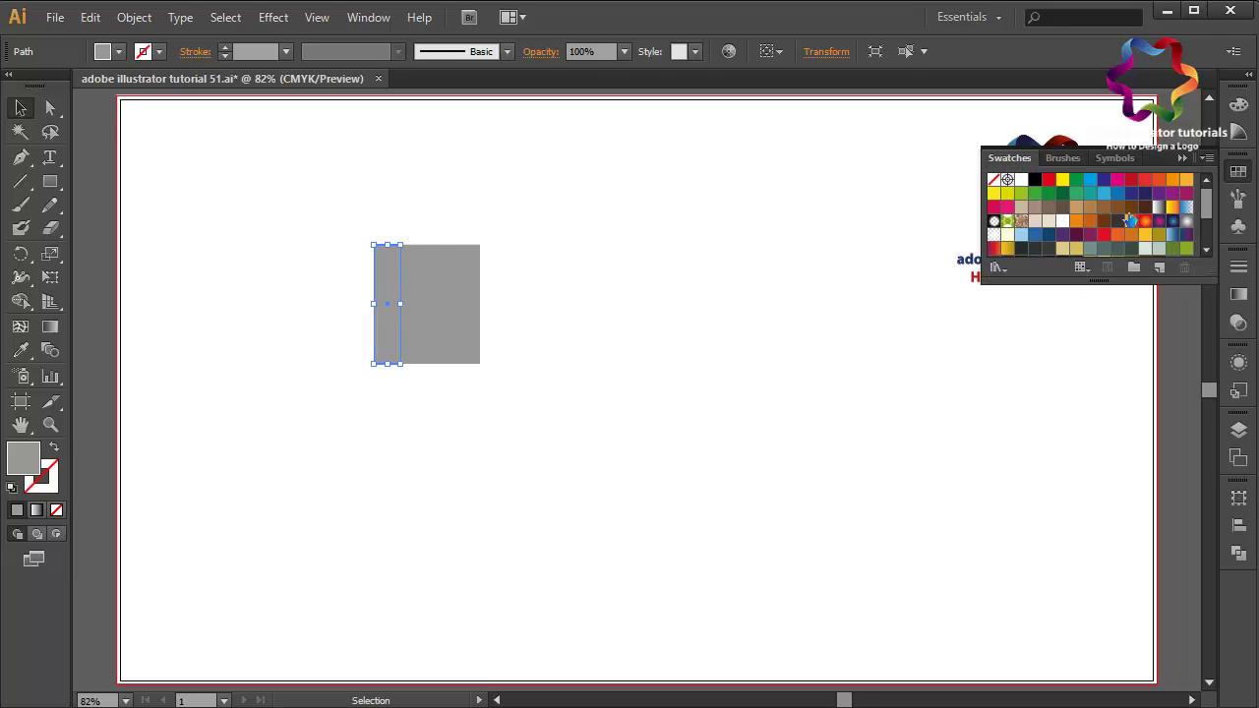
scroll(1129, 219, down, 3)
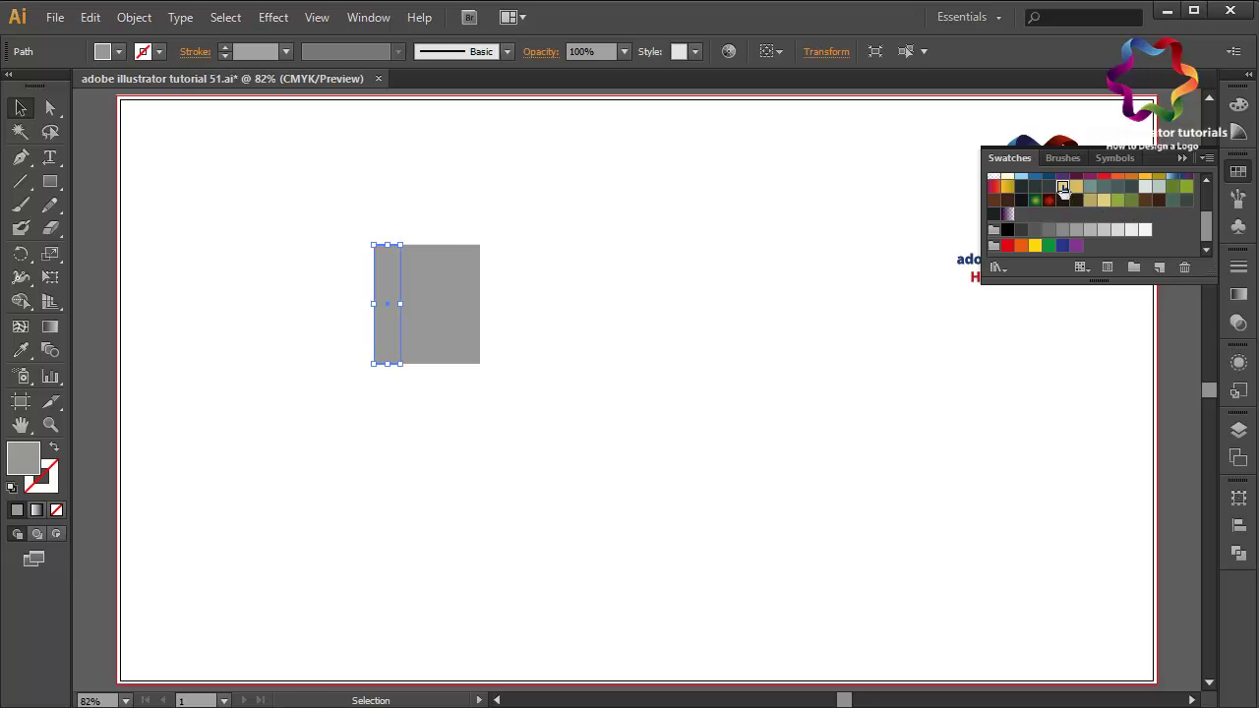
click(1062, 187)
click(413, 305)
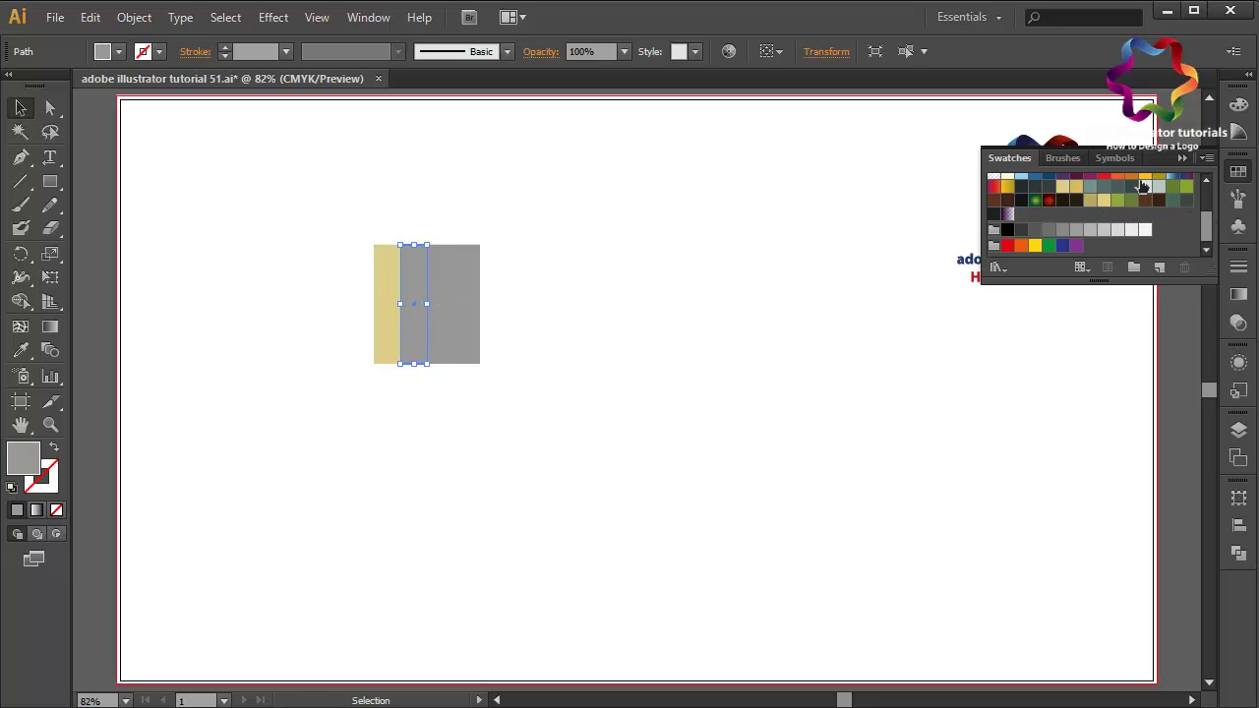
click(1077, 193)
click(440, 333)
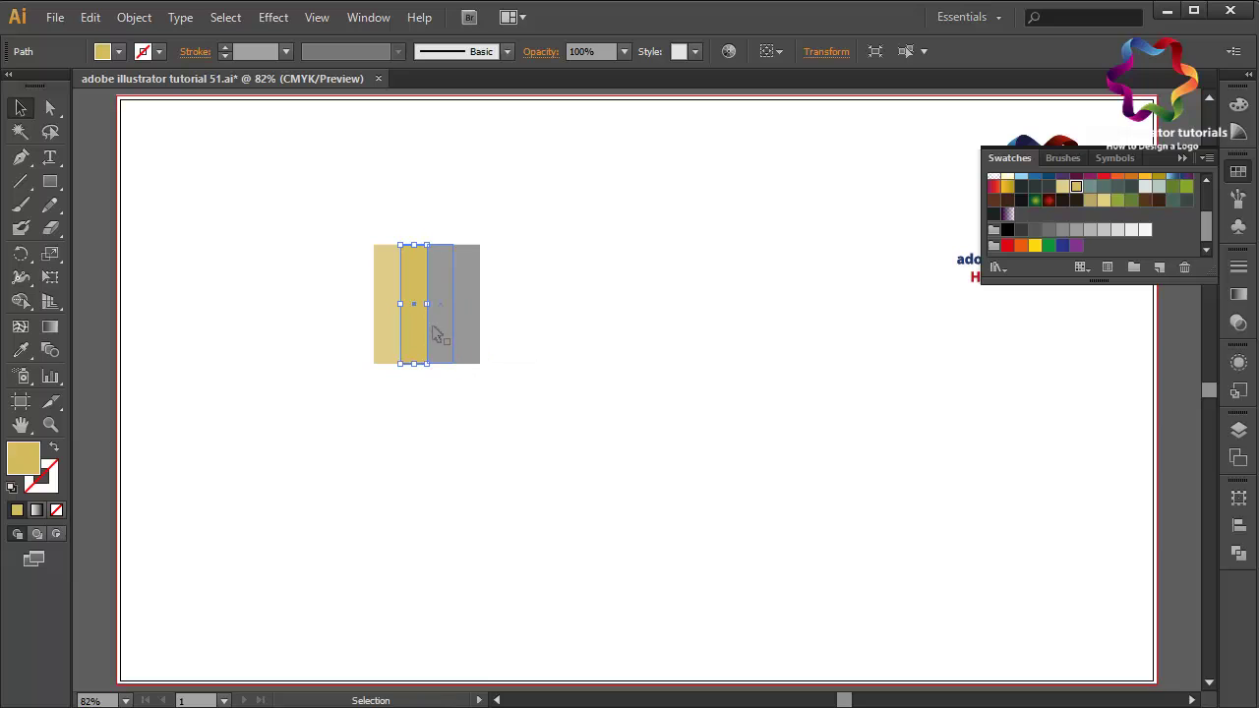
click(413, 322)
double_click(16, 468)
right_click(1081, 436)
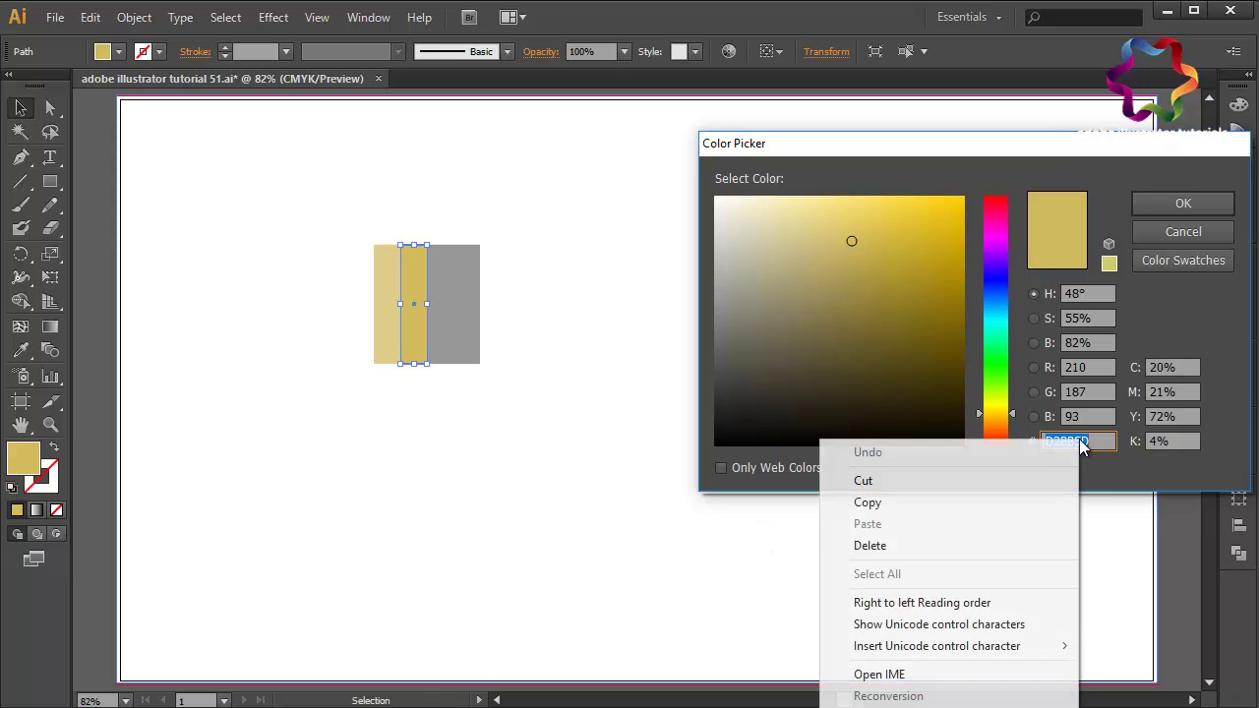
click(954, 506)
click(1168, 233)
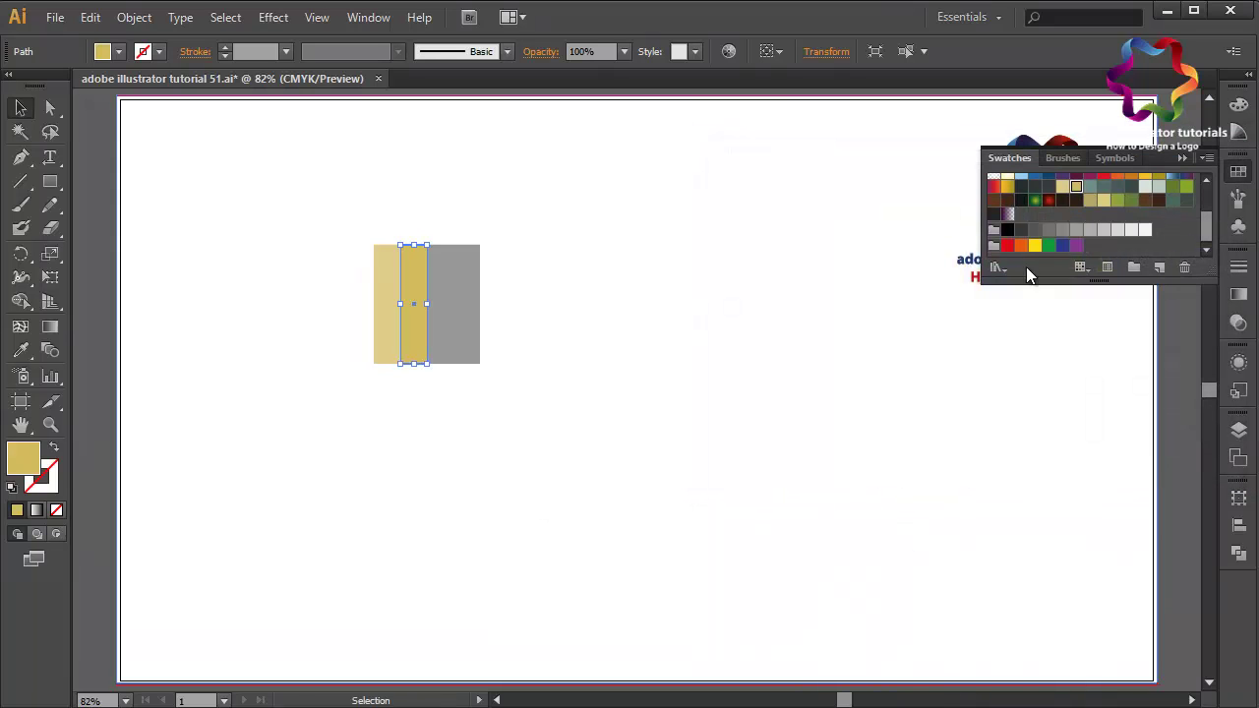
Fill the third and fourth strips with a darker ochre, AA9643.
click(443, 346)
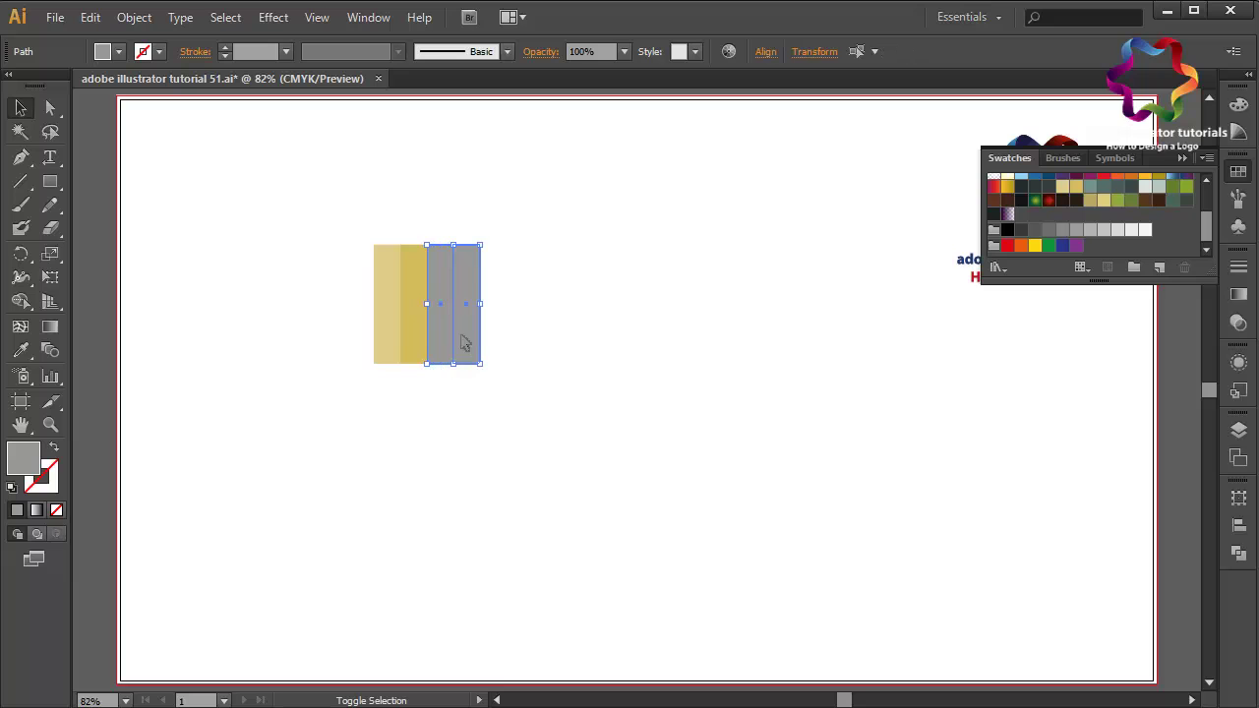
shift+click(465, 343)
double_click(24, 464)
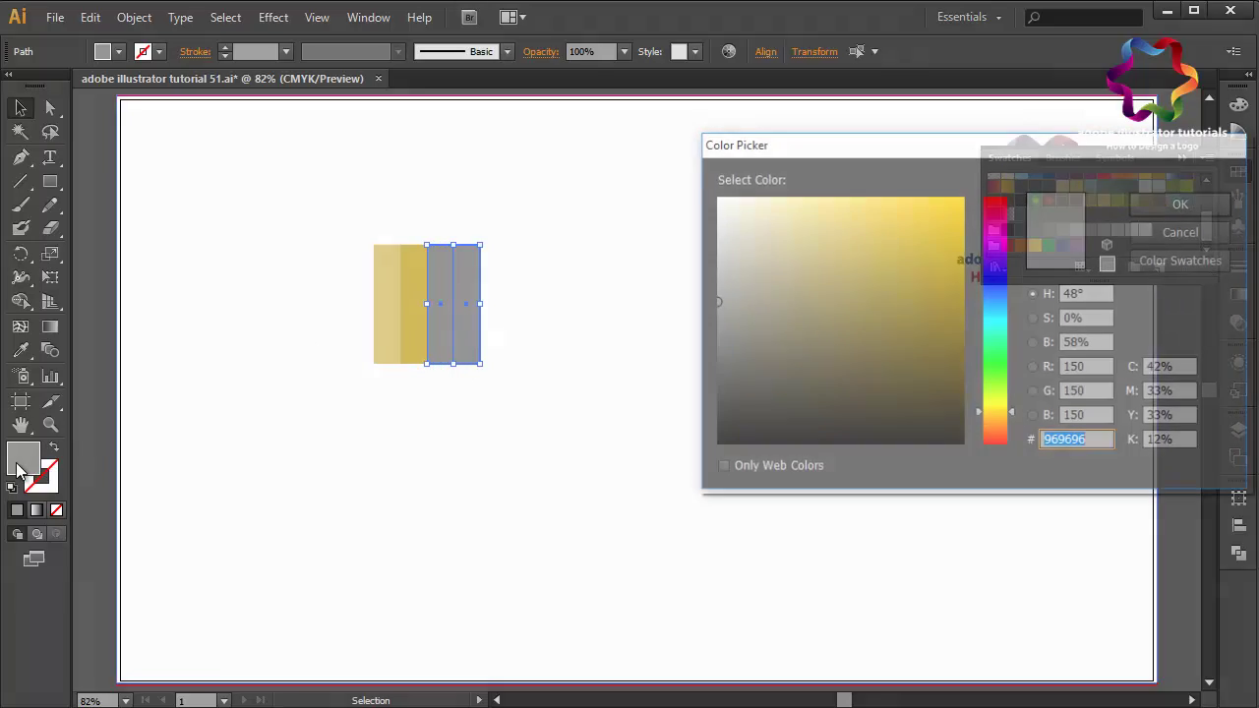
right_click(1109, 445)
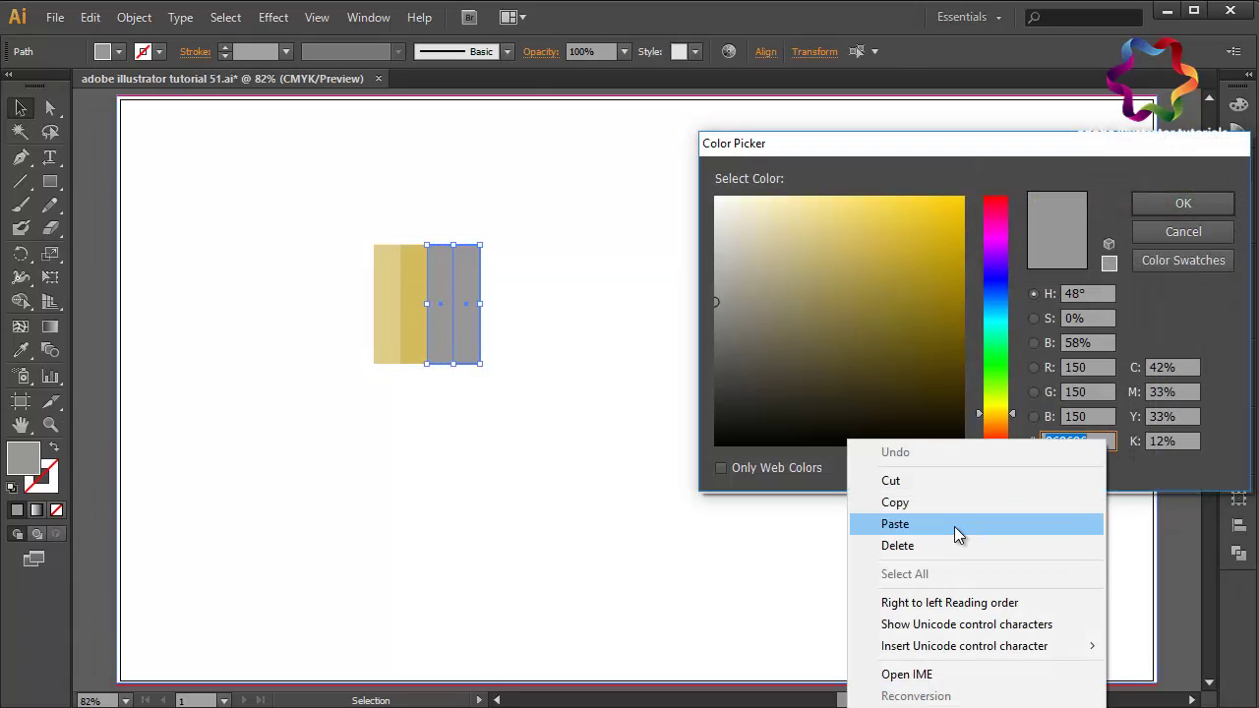
click(954, 534)
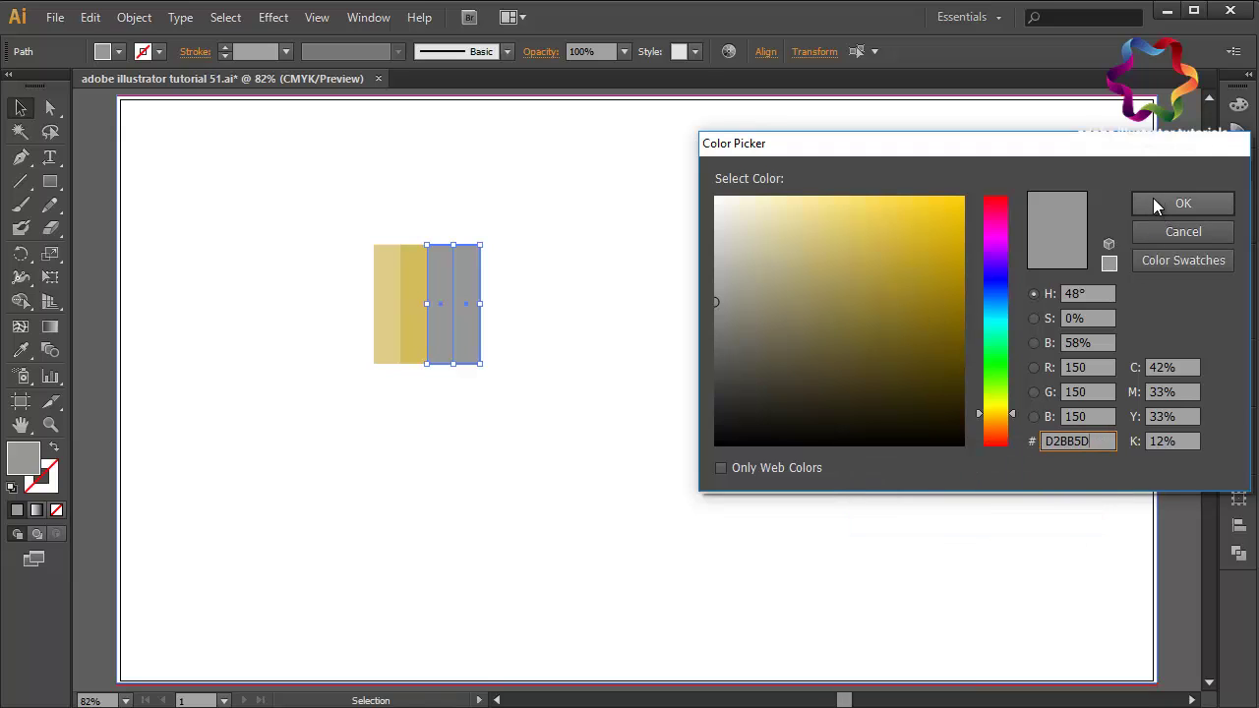
click(1096, 342)
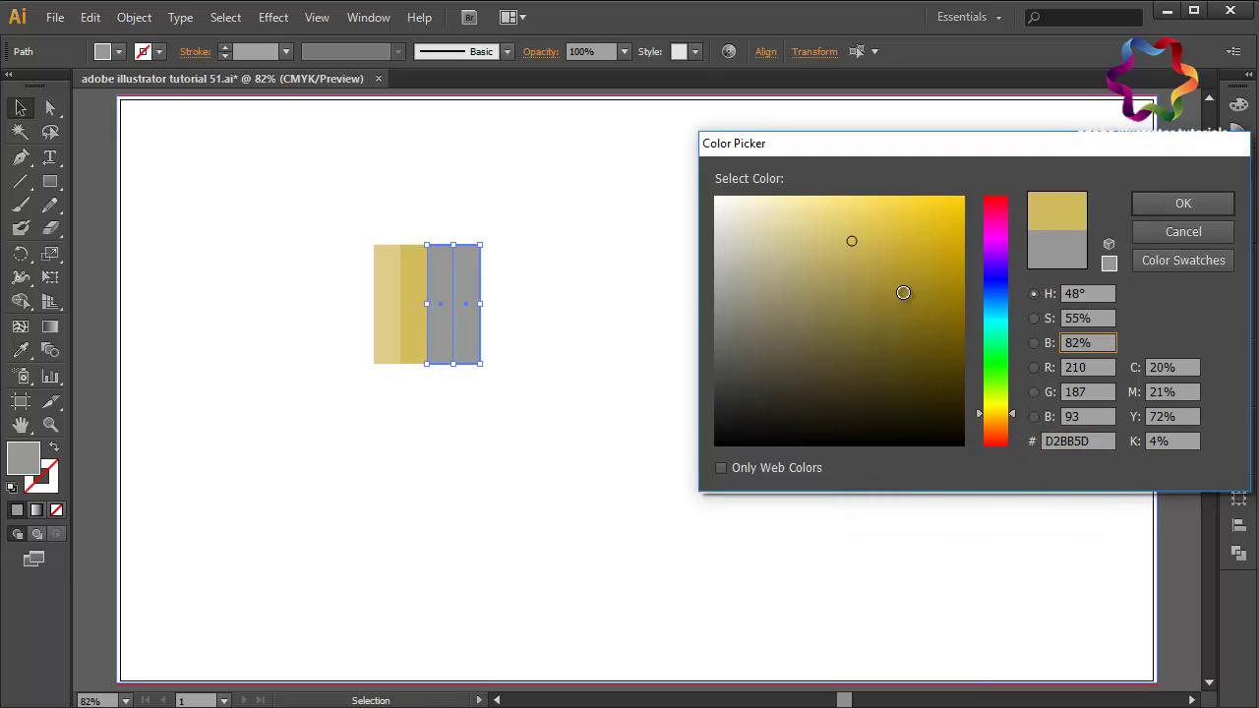
click(851, 260)
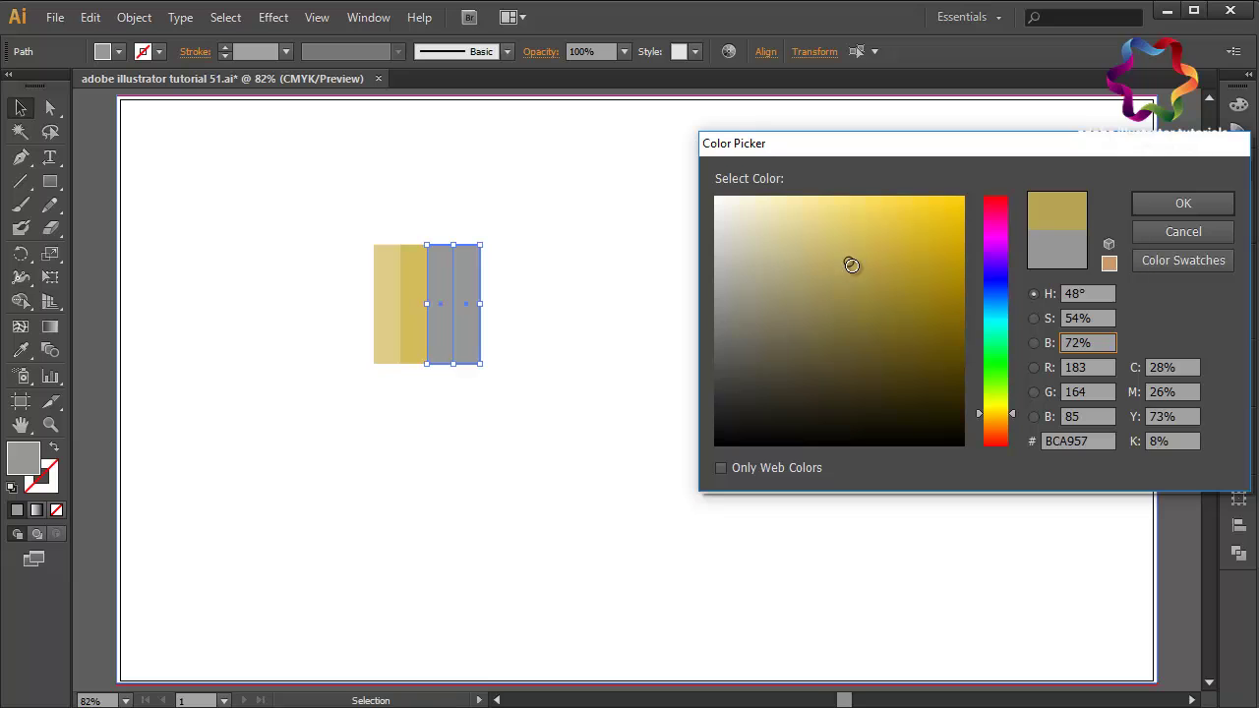
drag(852, 265, 867, 280)
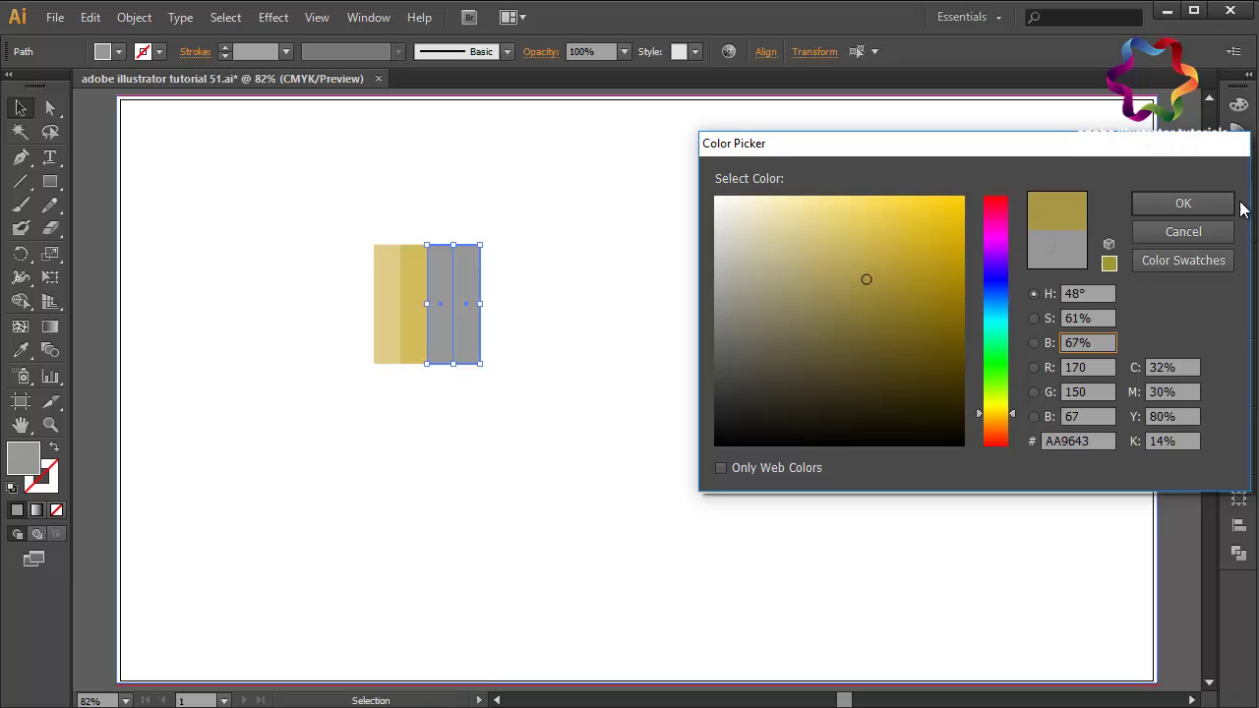
click(1183, 204)
click(529, 356)
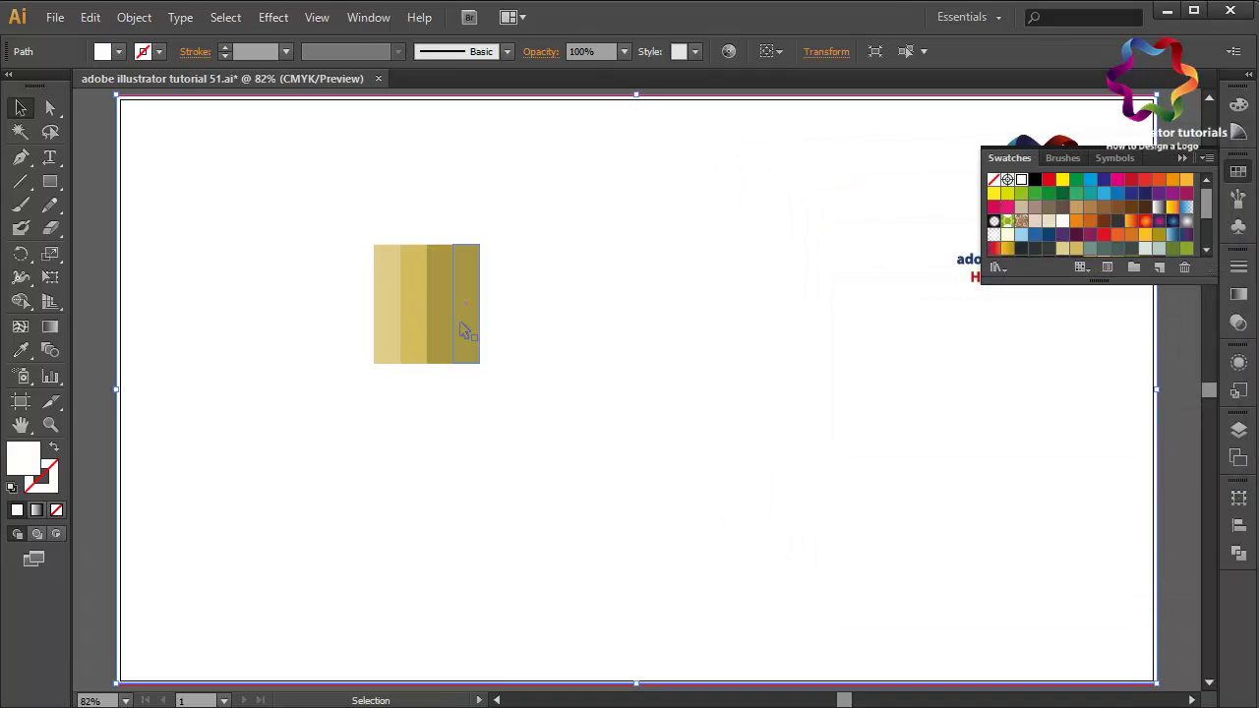
Darken the rightmost strip to olive 847229.
click(463, 327)
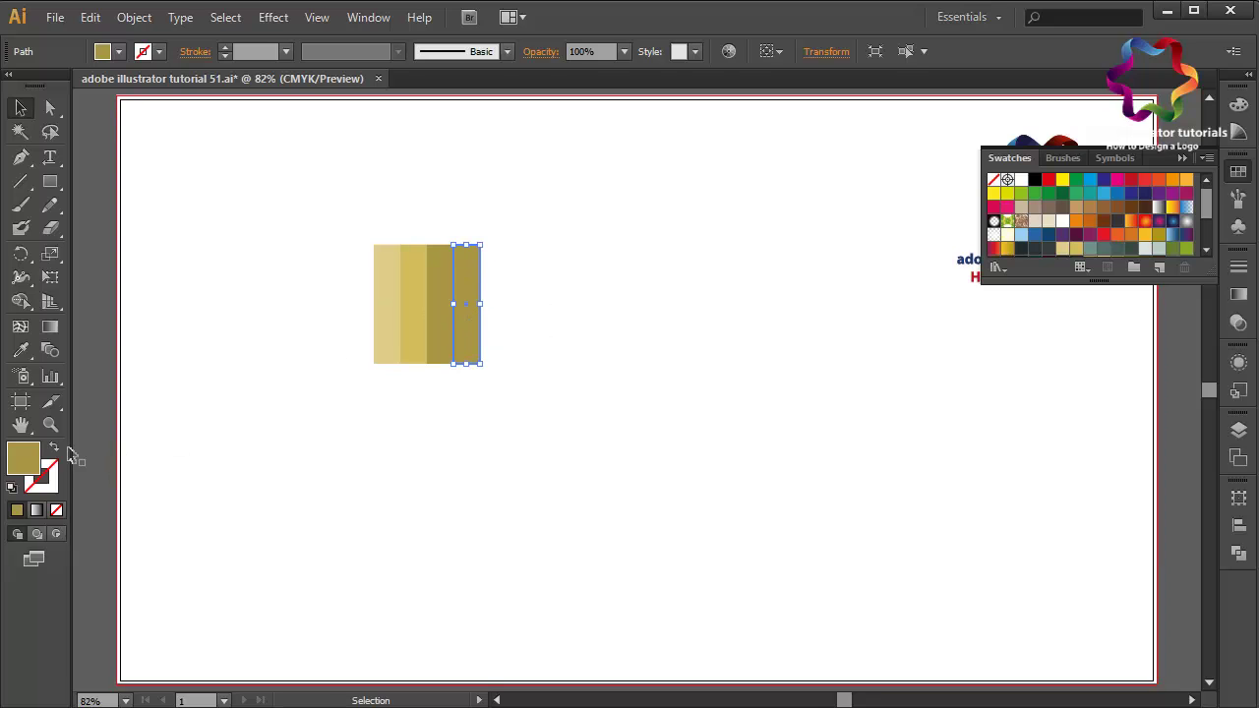
double_click(27, 462)
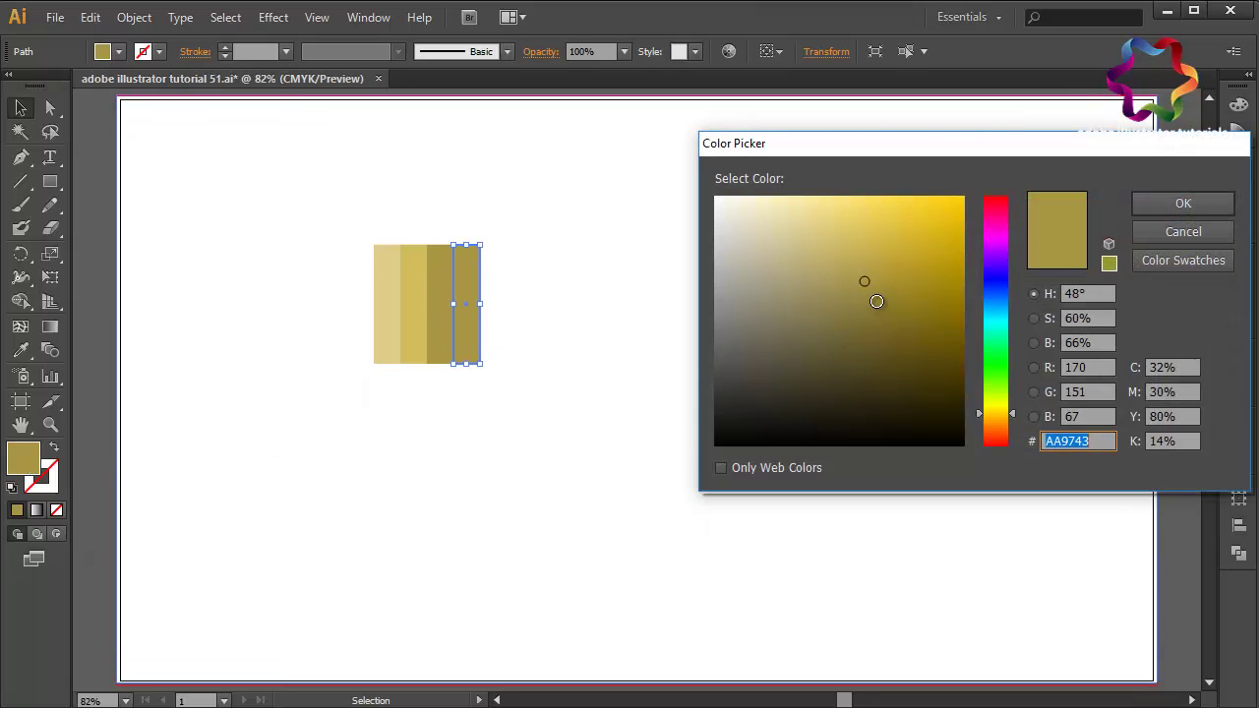
drag(876, 301, 888, 315)
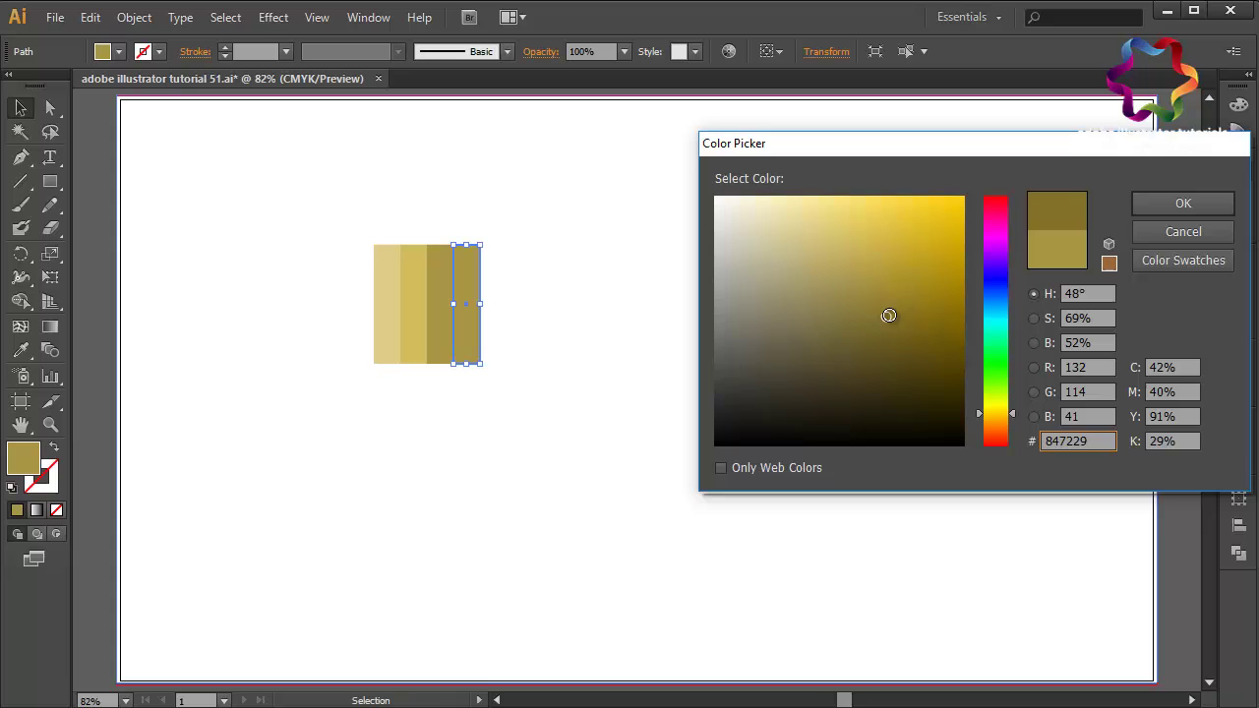
click(1138, 205)
click(694, 346)
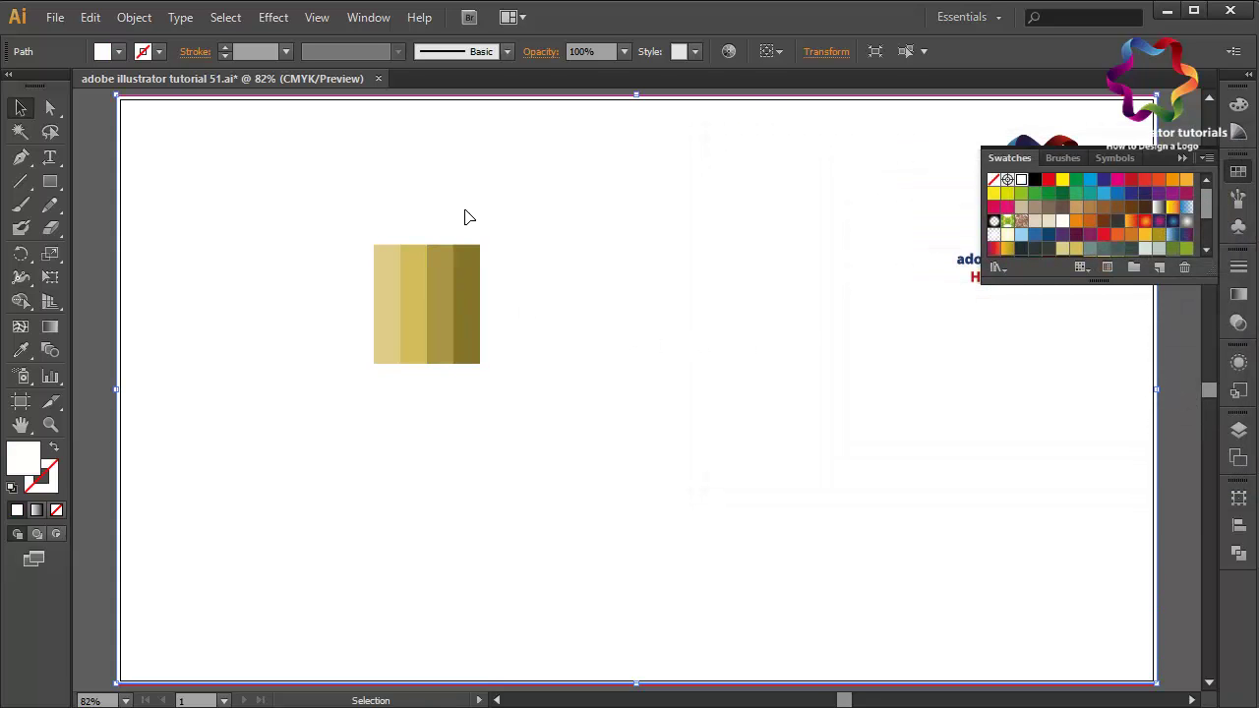
click(386, 320)
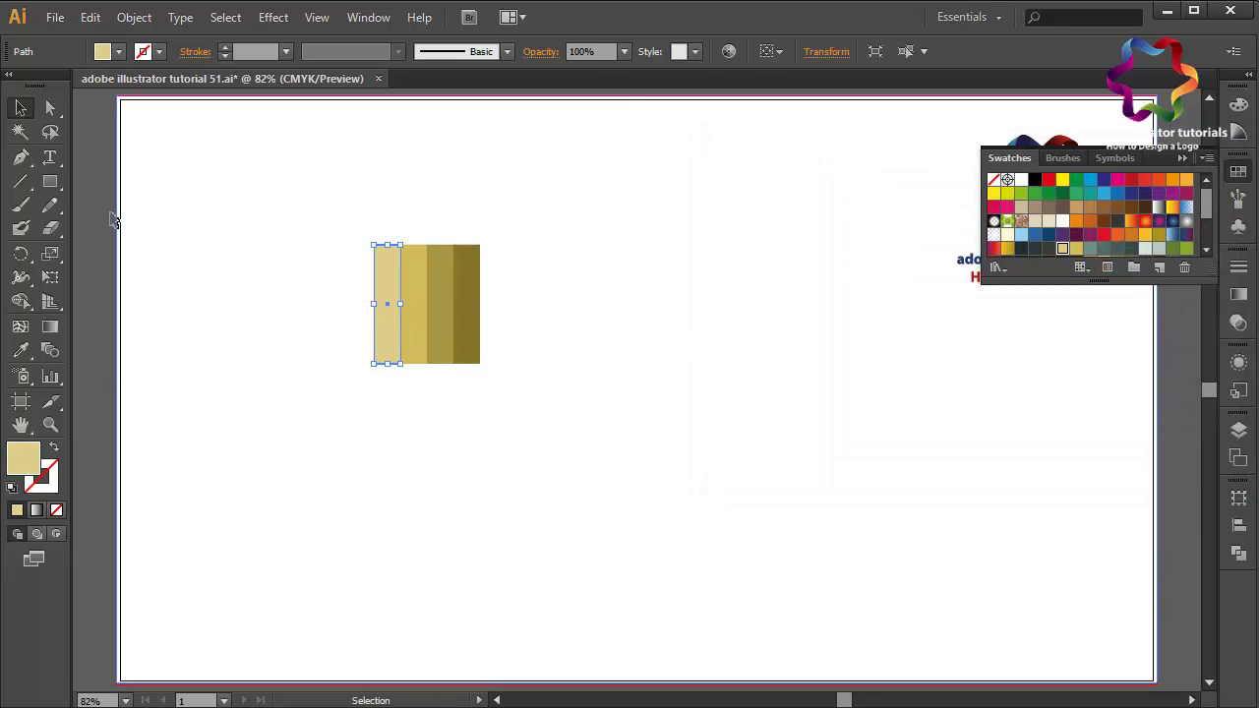
Pen-draw the first tip triangle from the block's bottom-right corner to the point.
click(21, 158)
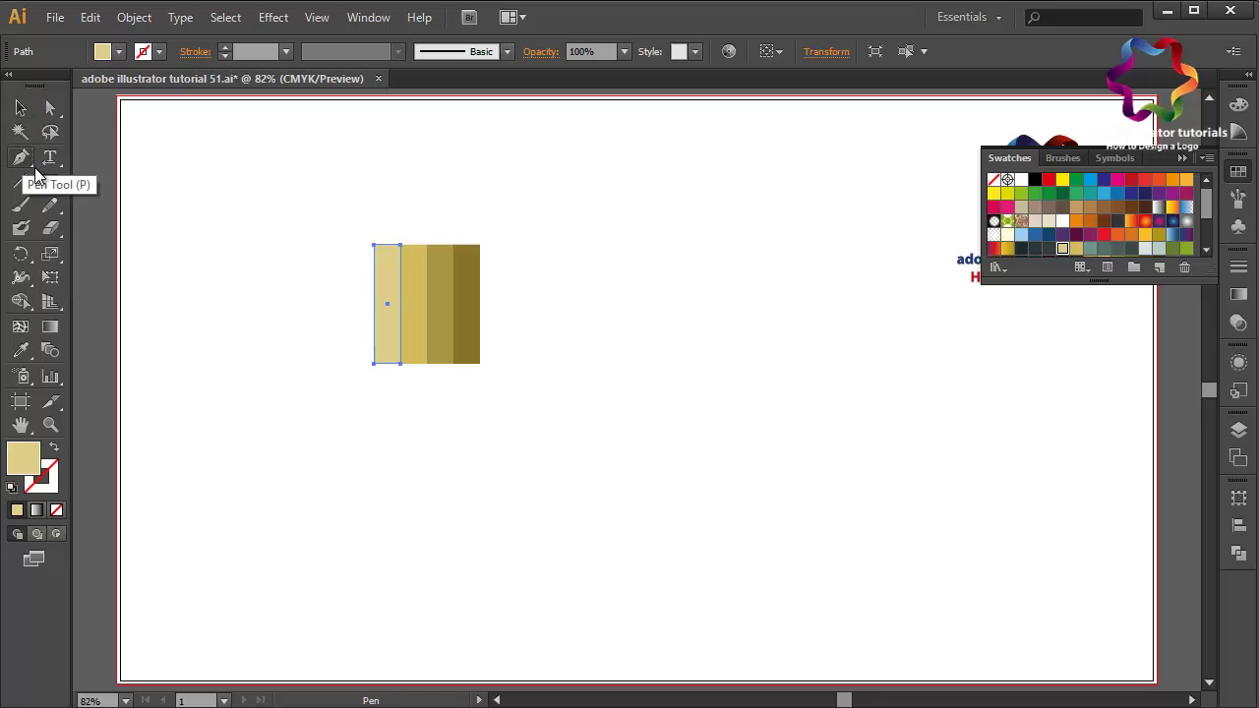
click(480, 364)
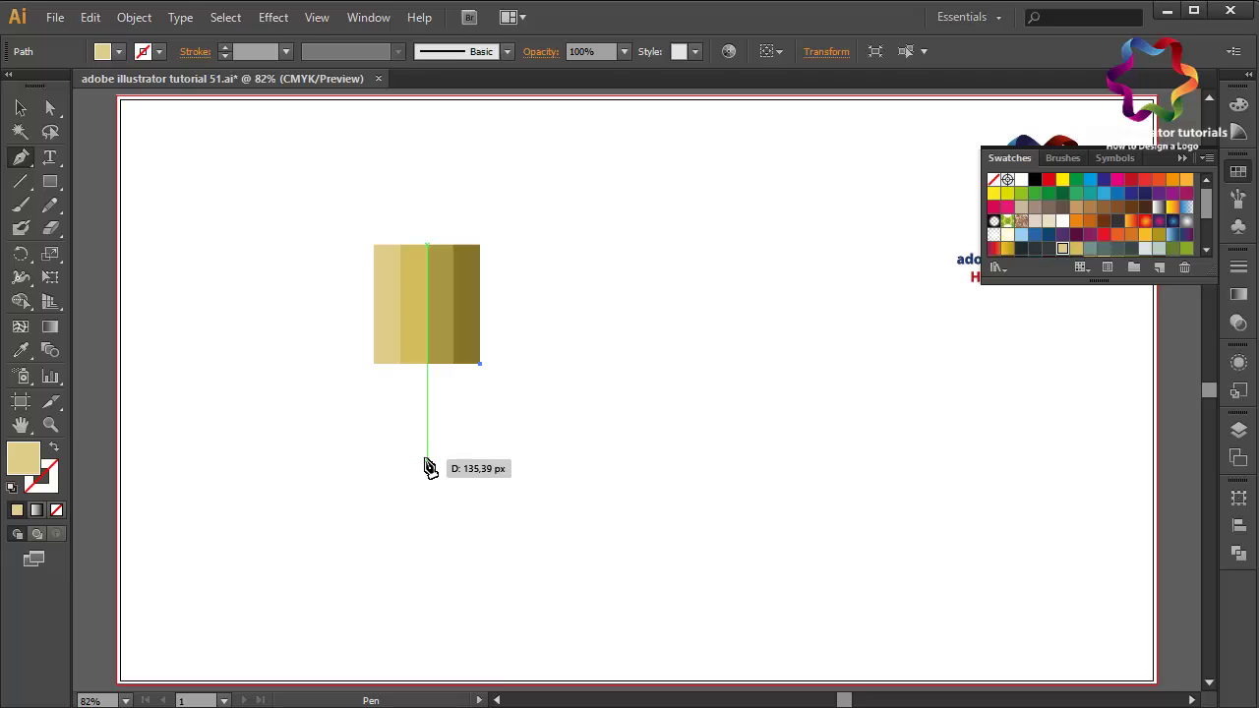
click(427, 455)
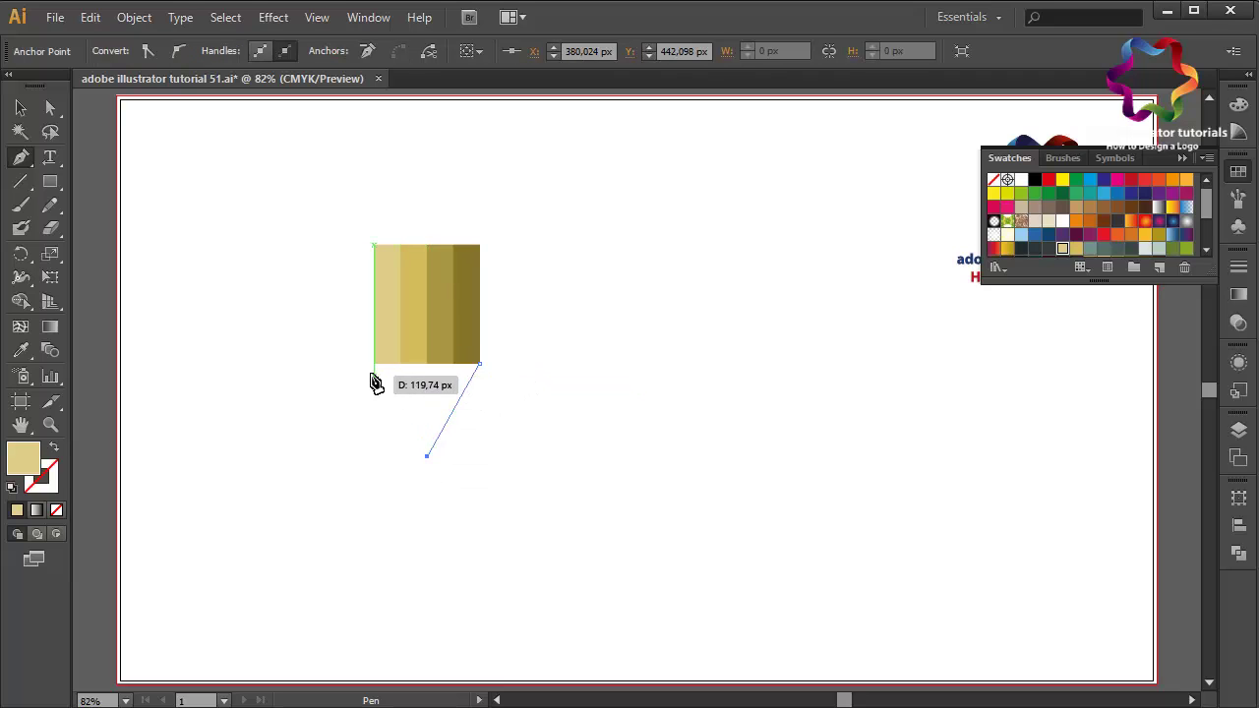
click(454, 364)
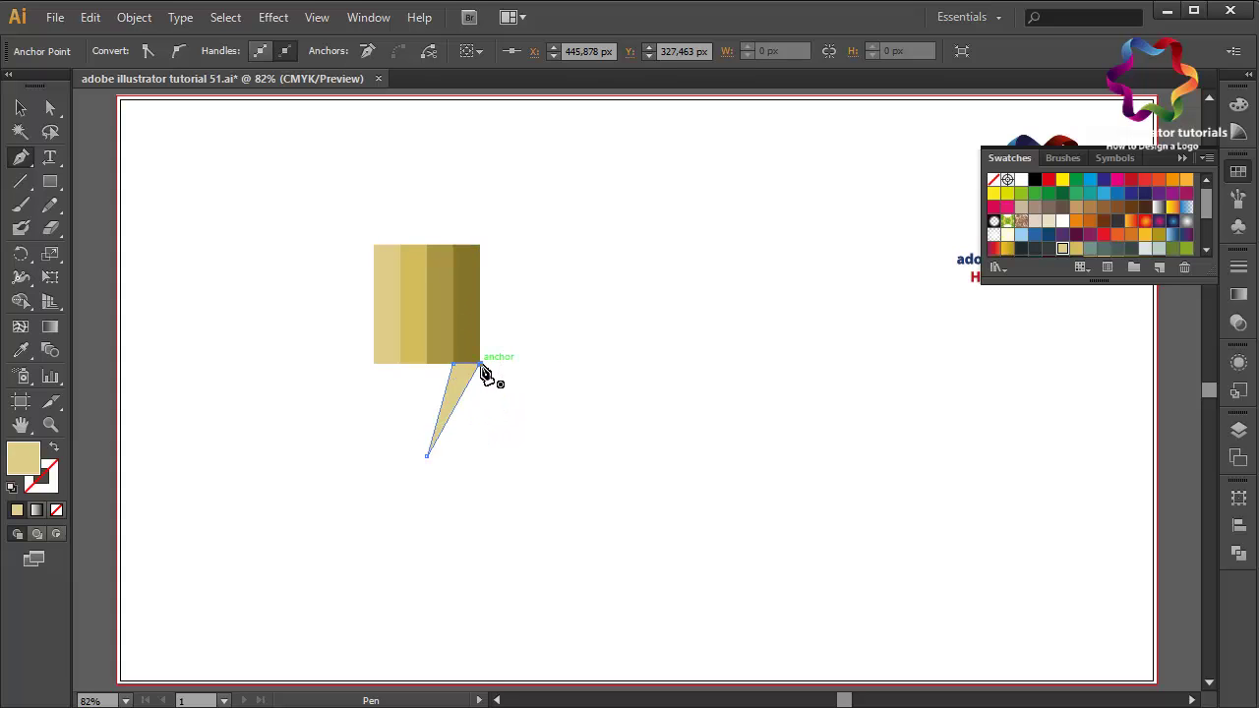
click(481, 365)
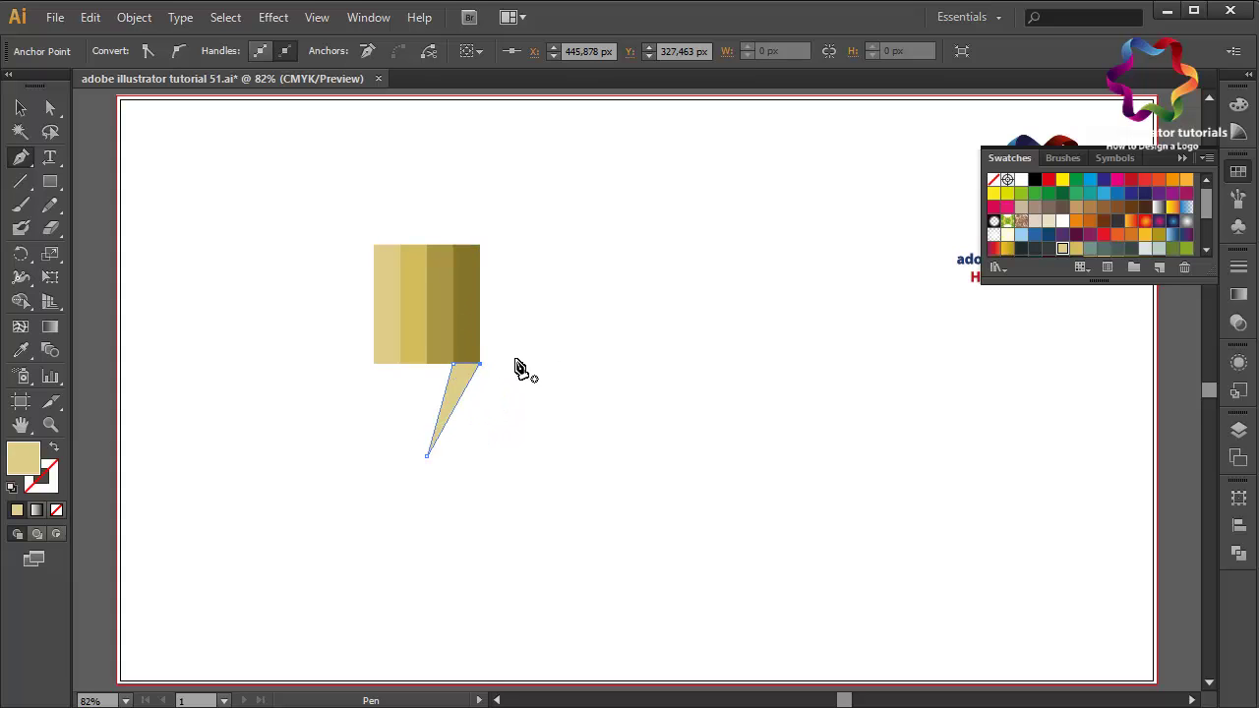
Add two centre facet triangles running from the bottom edge to the point.
click(427, 365)
click(426, 456)
click(453, 365)
click(400, 365)
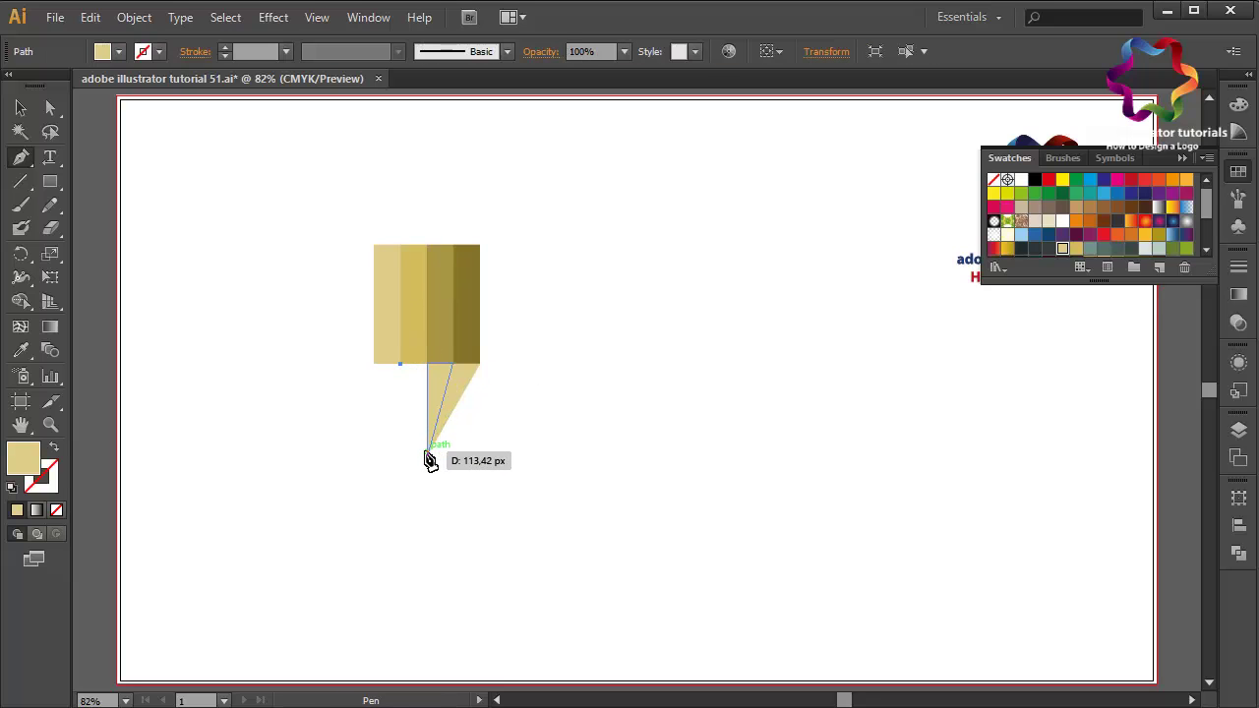
click(426, 456)
click(427, 365)
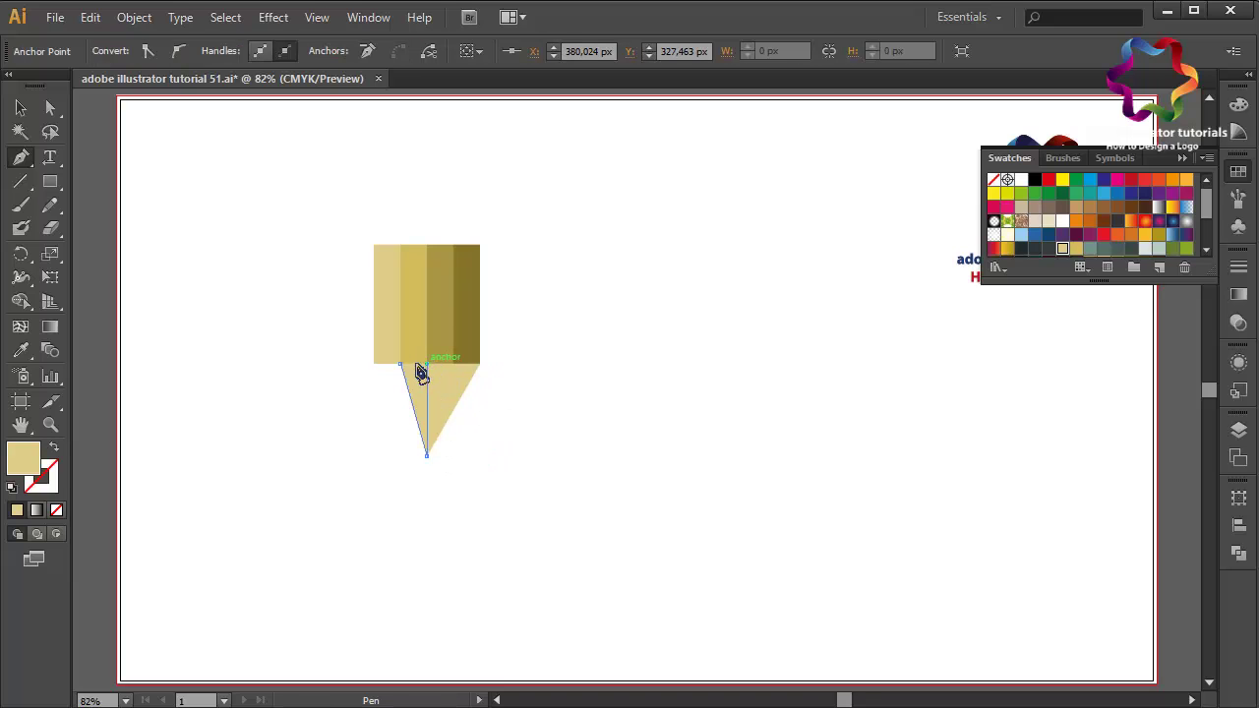
click(400, 365)
Add the leftmost facet triangle from the bottom-left corner to the point.
ctrl+click(407, 362)
click(374, 364)
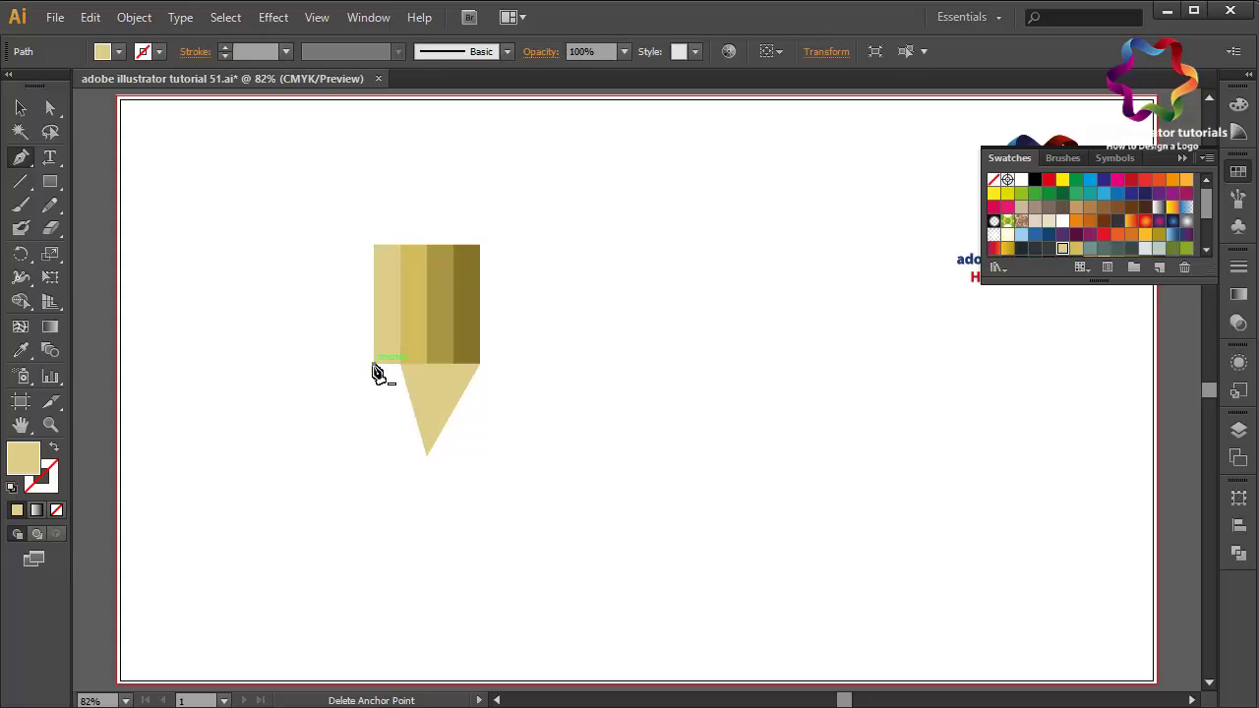
click(427, 454)
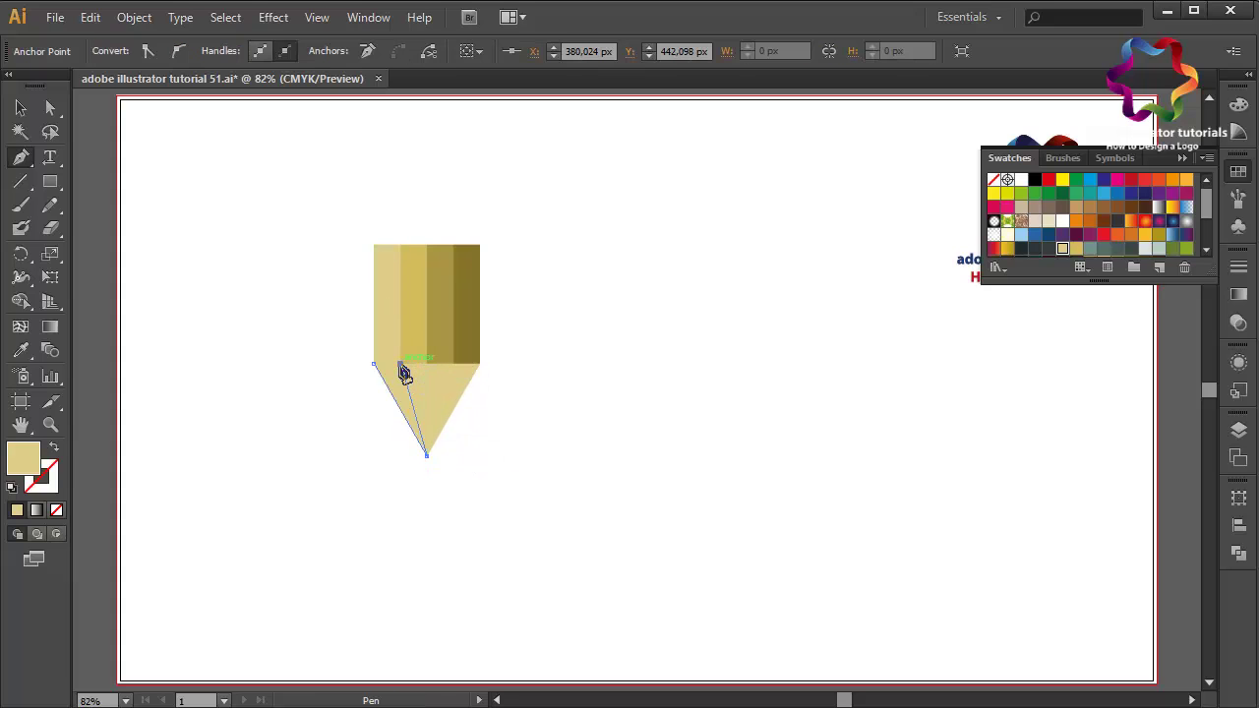
click(400, 364)
click(374, 365)
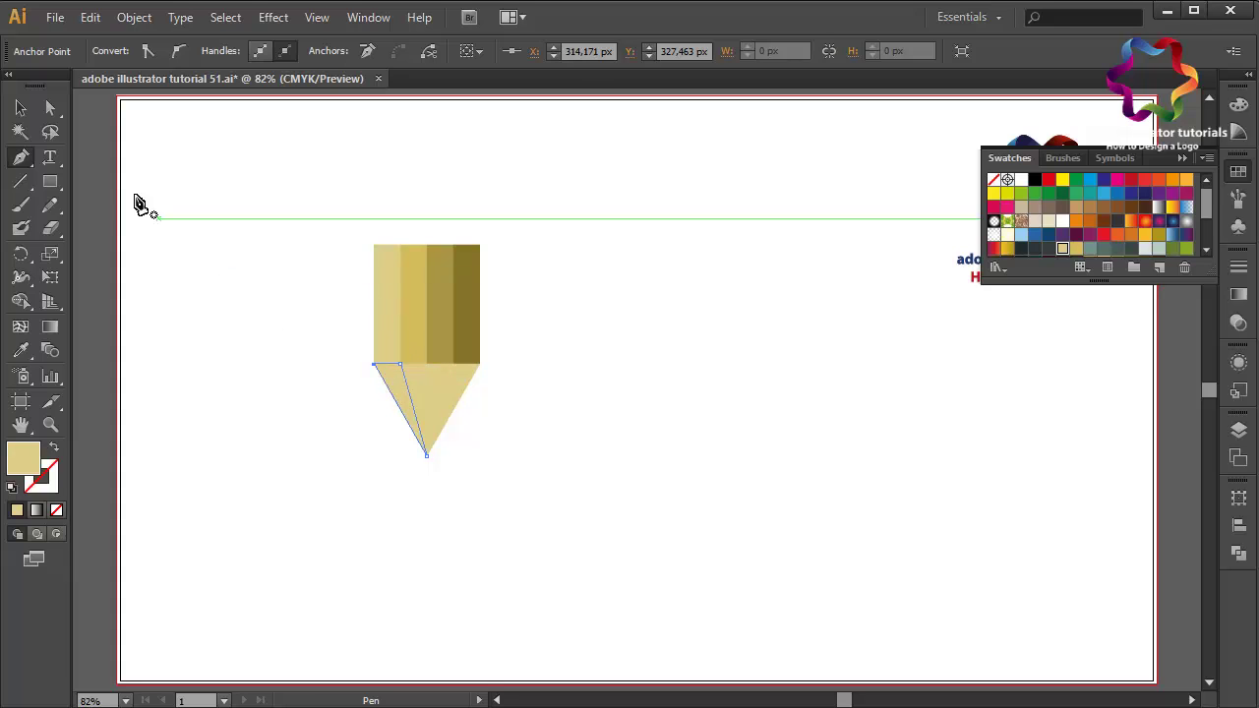
click(21, 108)
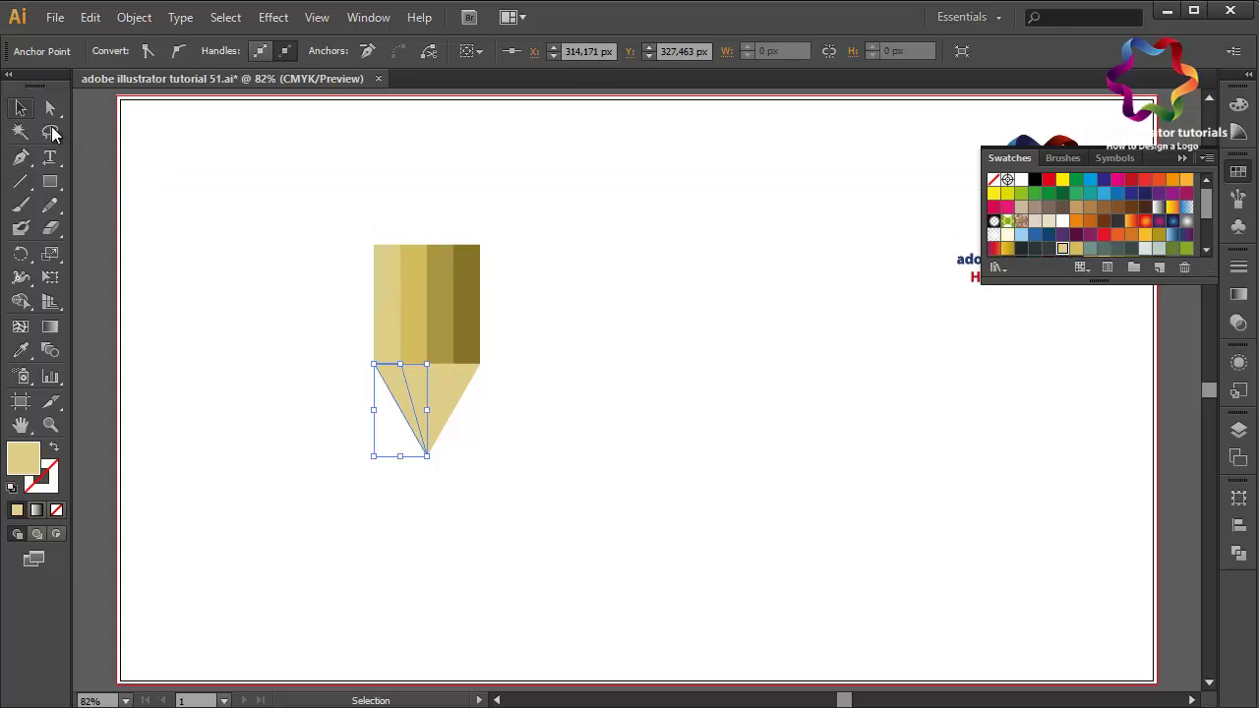
Copy the second body strip's fill colour code.
click(104, 286)
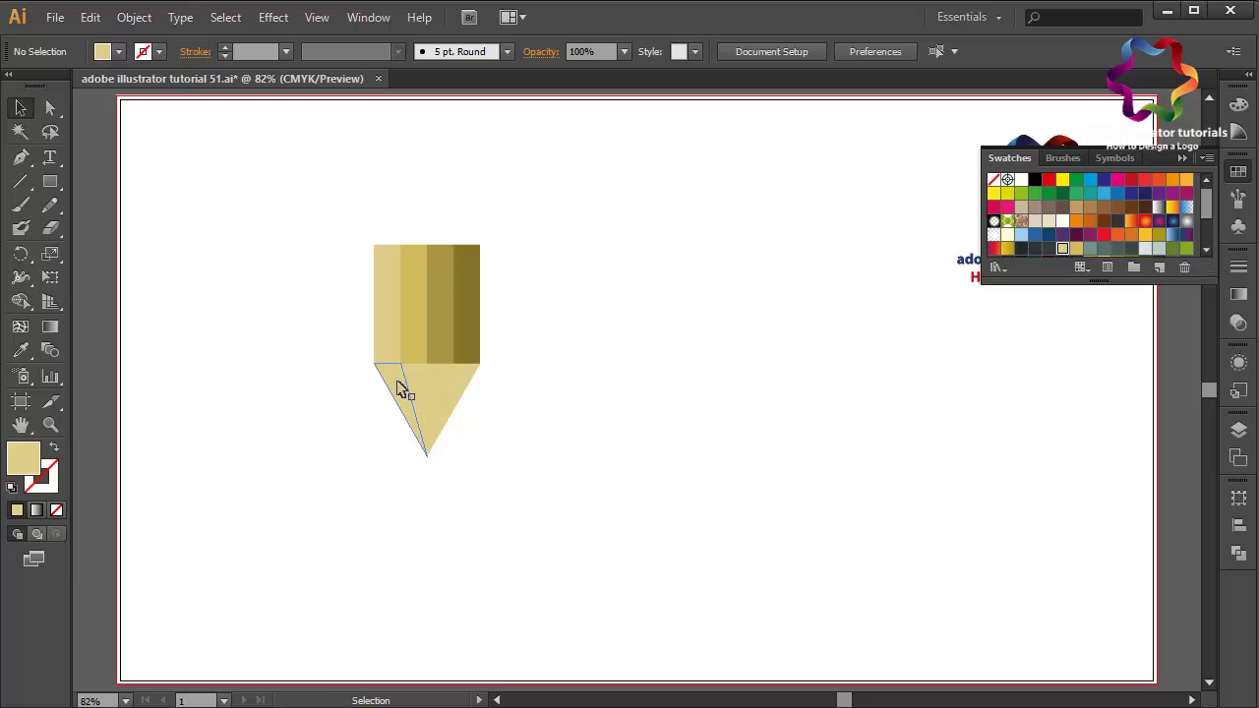
click(417, 387)
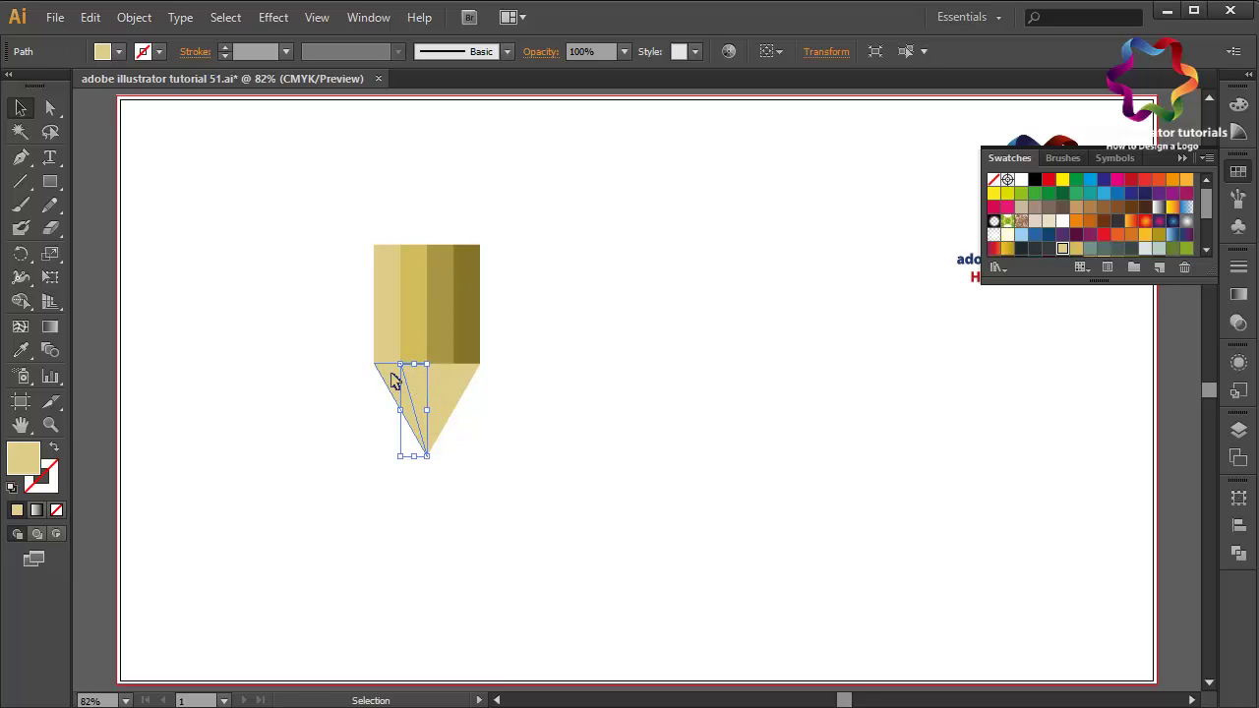
click(387, 327)
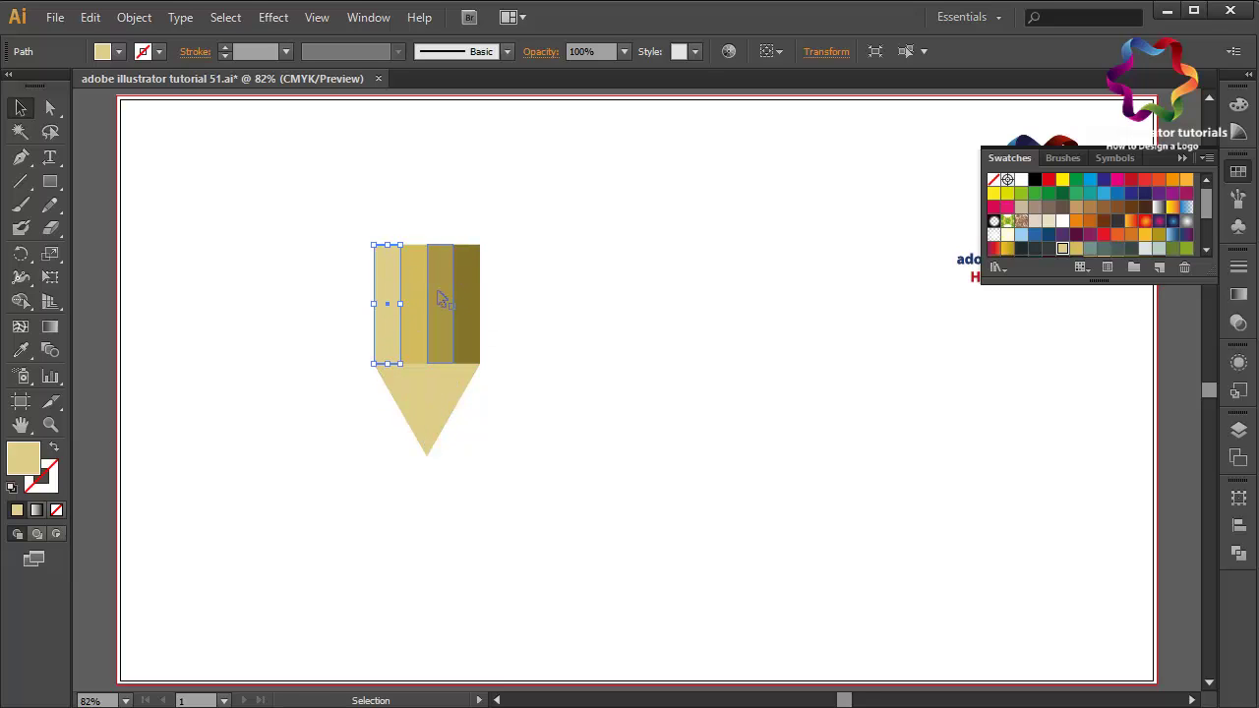
click(415, 391)
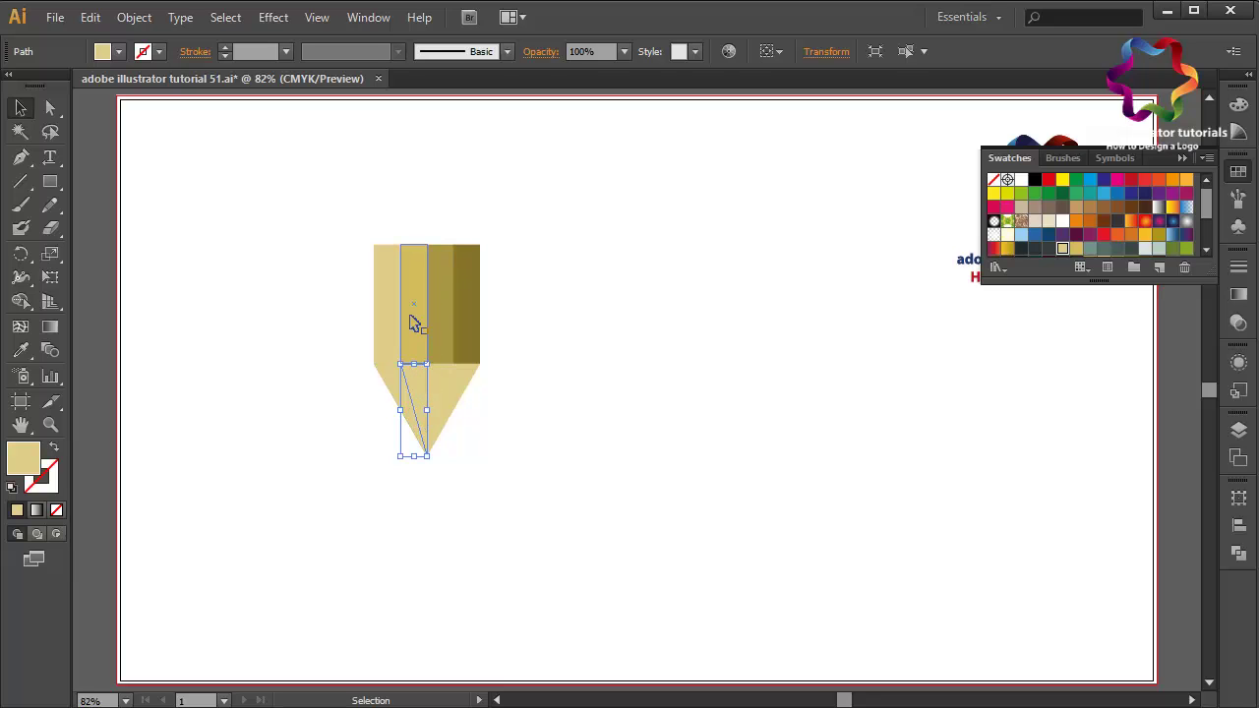
click(413, 323)
double_click(24, 458)
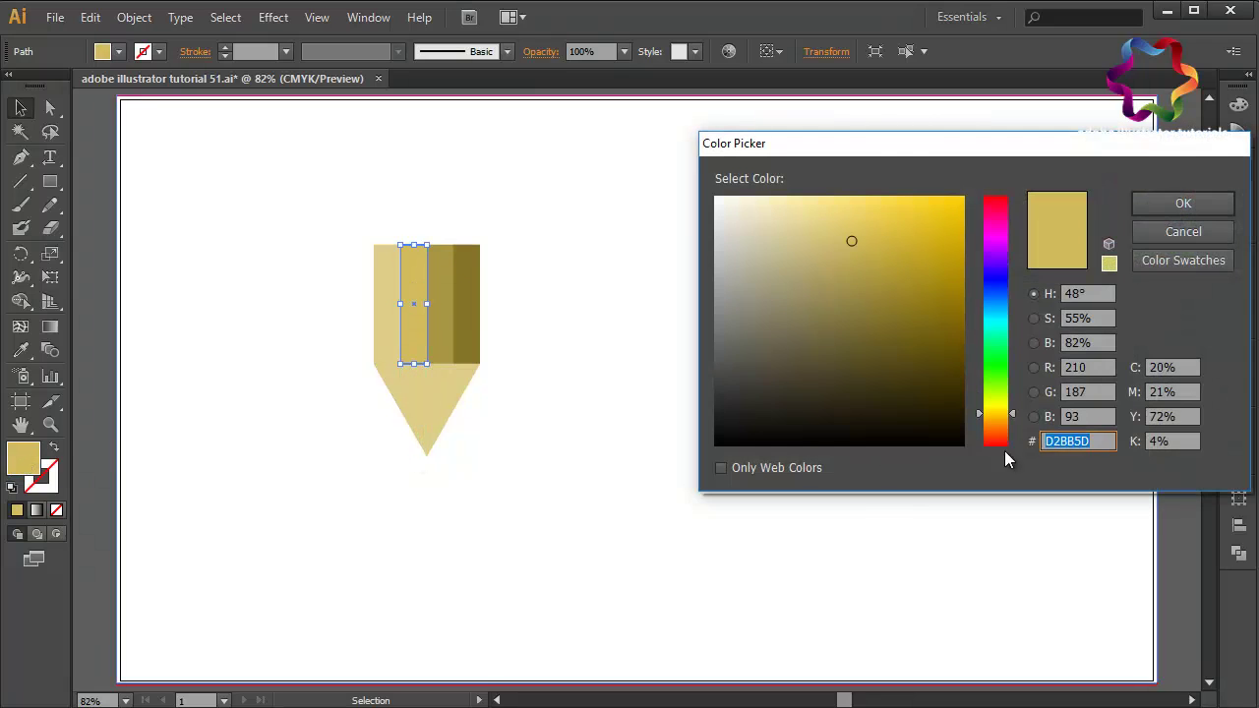
right_click(1076, 442)
click(992, 507)
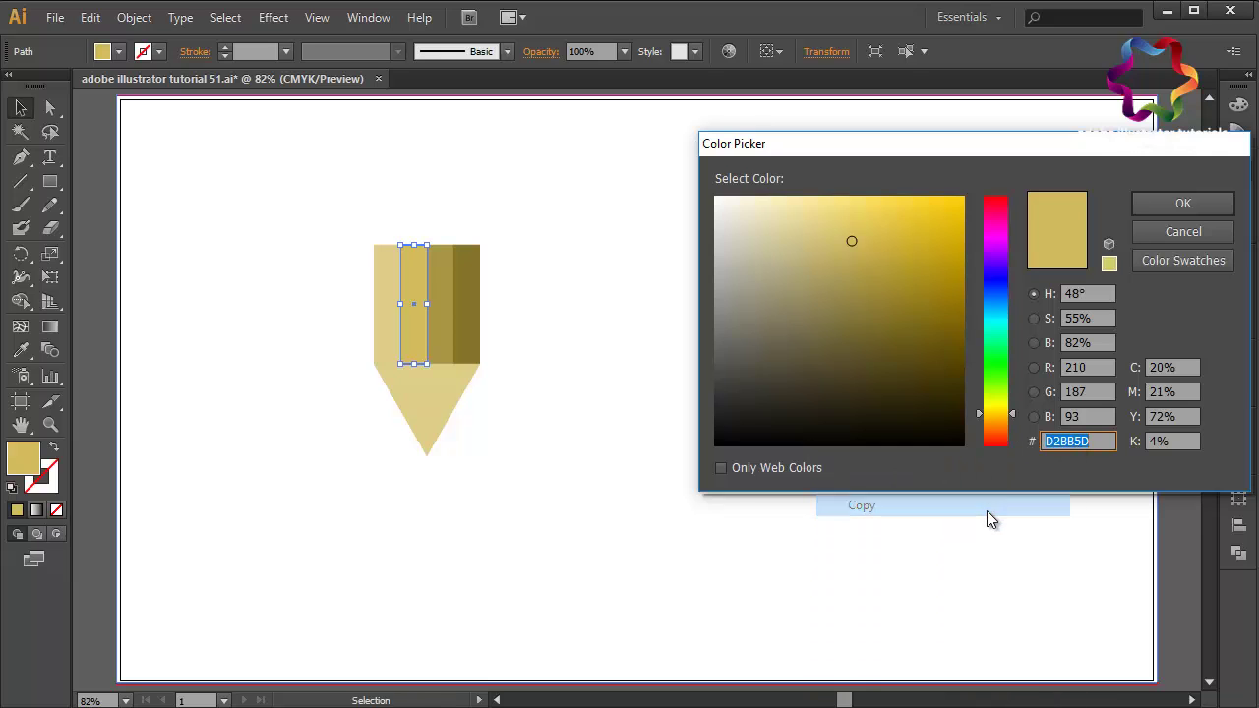
click(1210, 193)
Match the two centre tip facets to the second strip's tan and the third strip's AA9743.
click(419, 394)
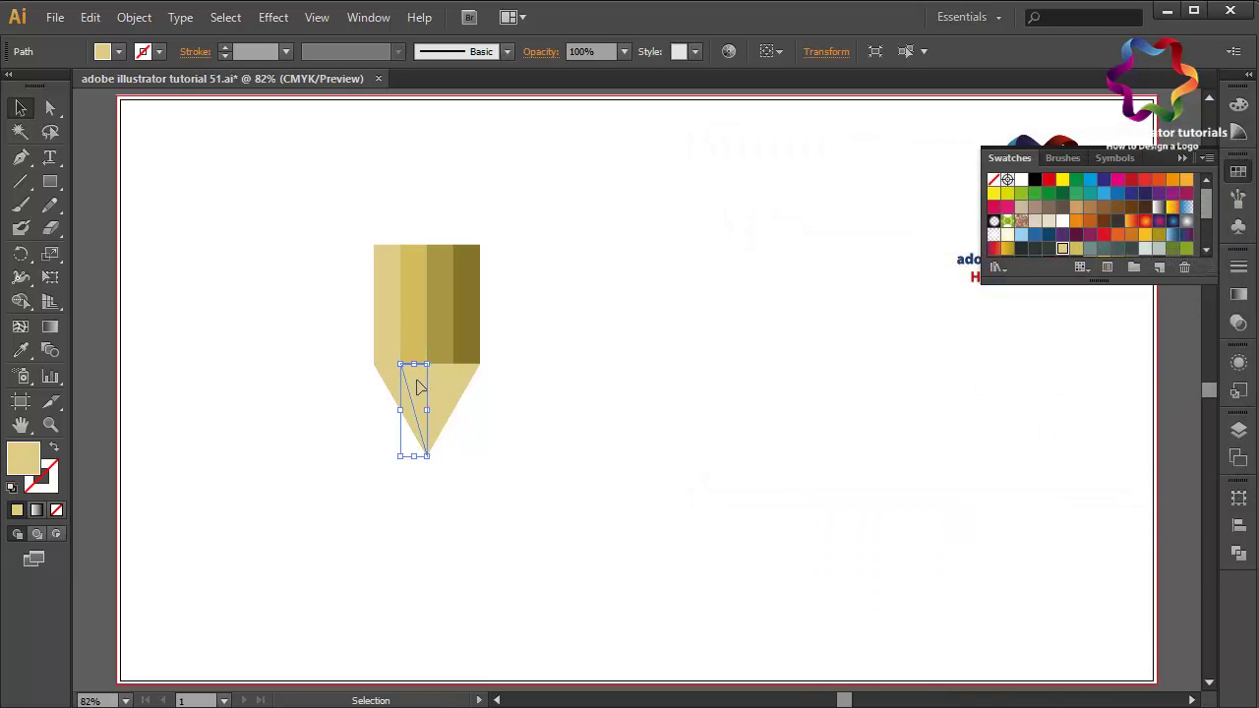
double_click(25, 466)
key(ctrl+v)
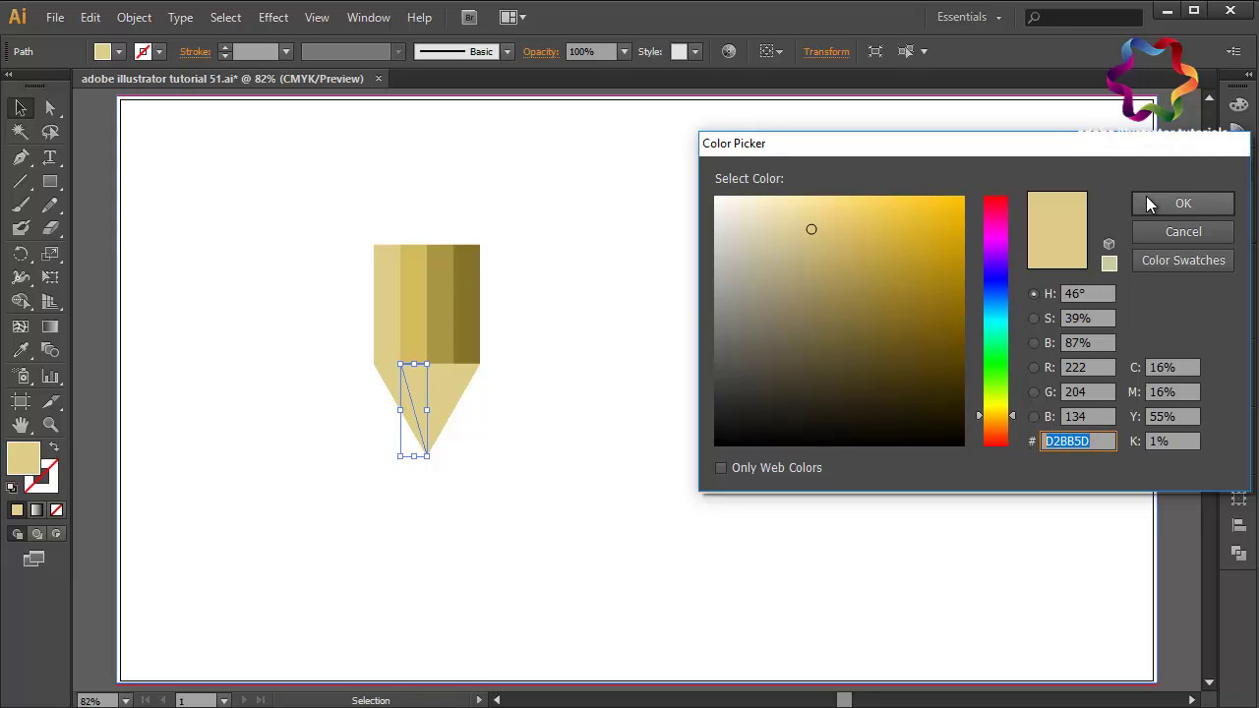
click(1159, 204)
click(445, 357)
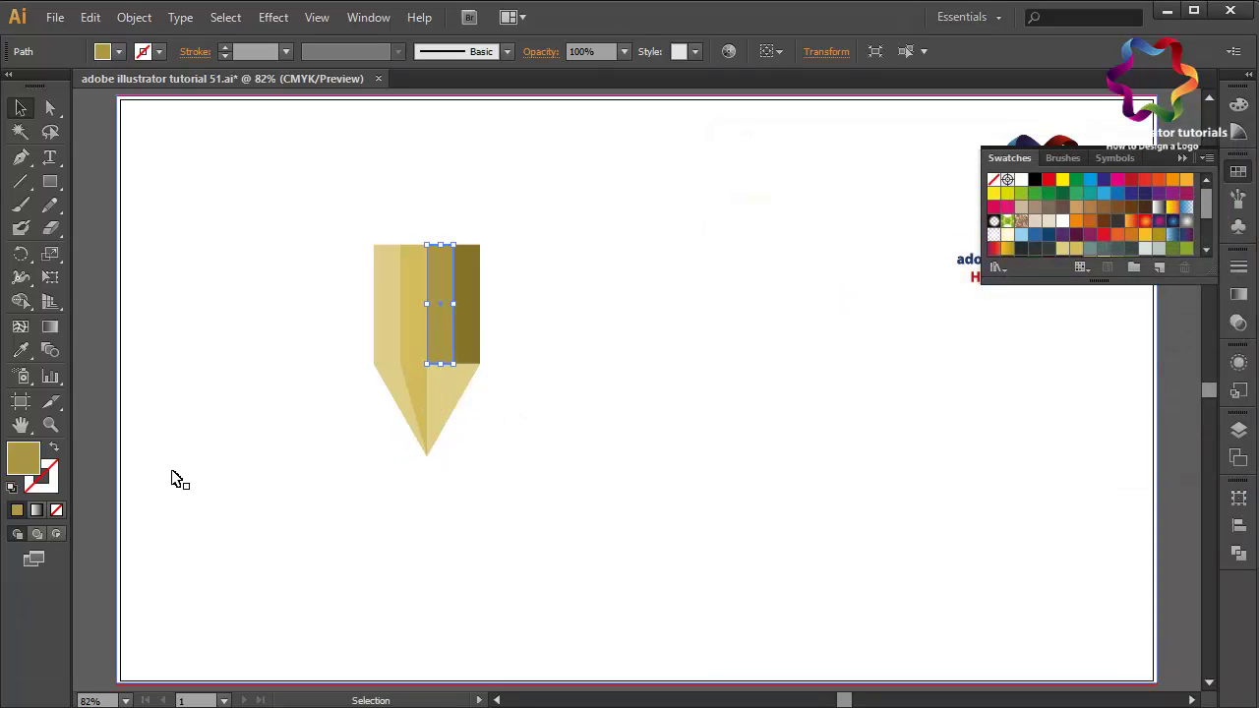
double_click(28, 471)
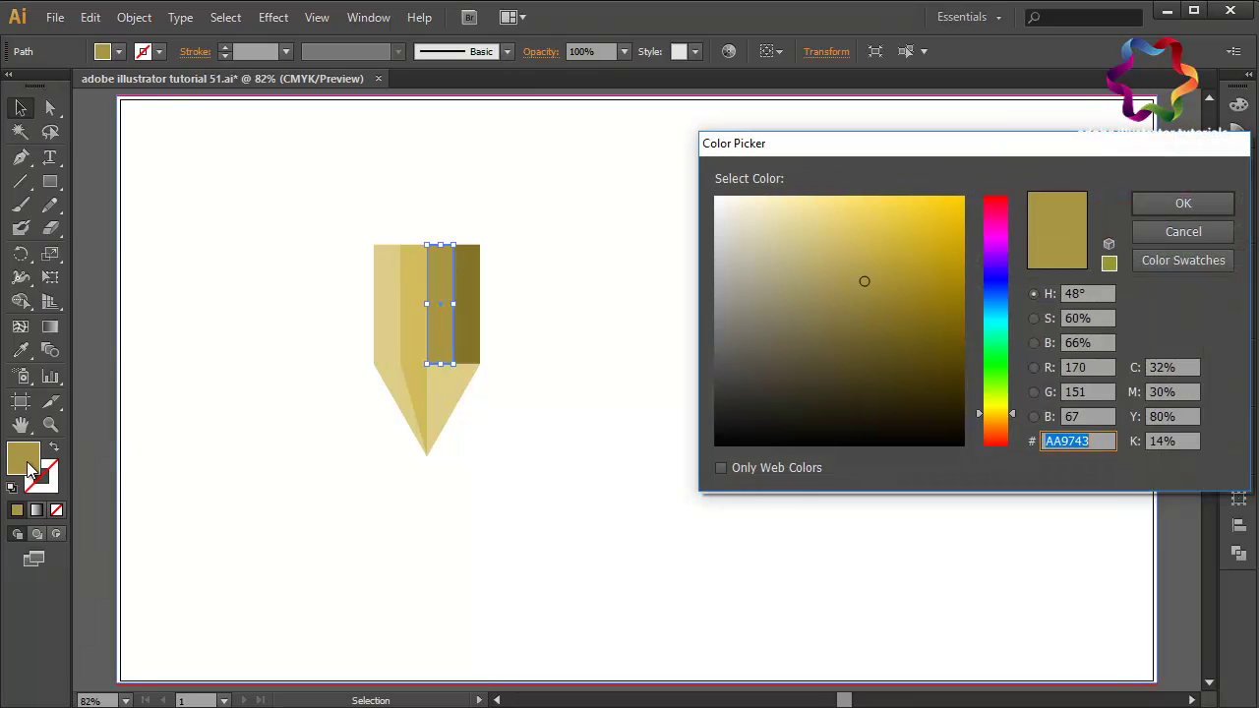
key(Return)
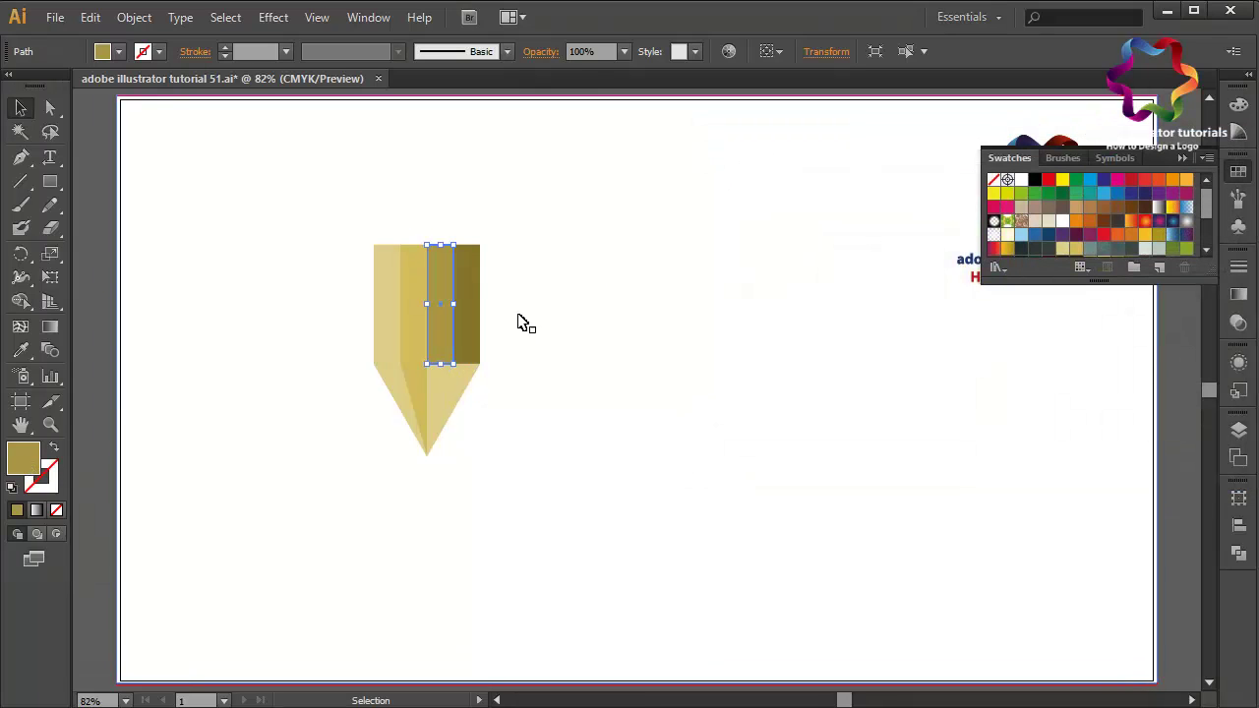
click(440, 398)
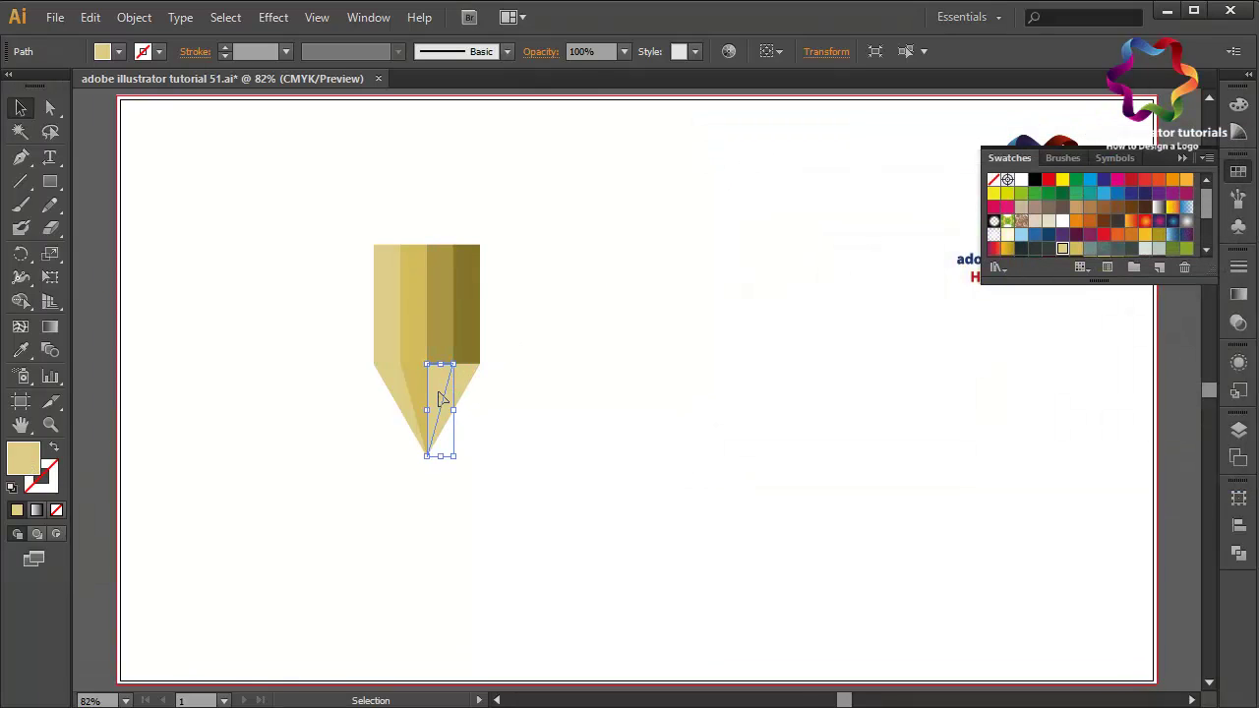
double_click(10, 473)
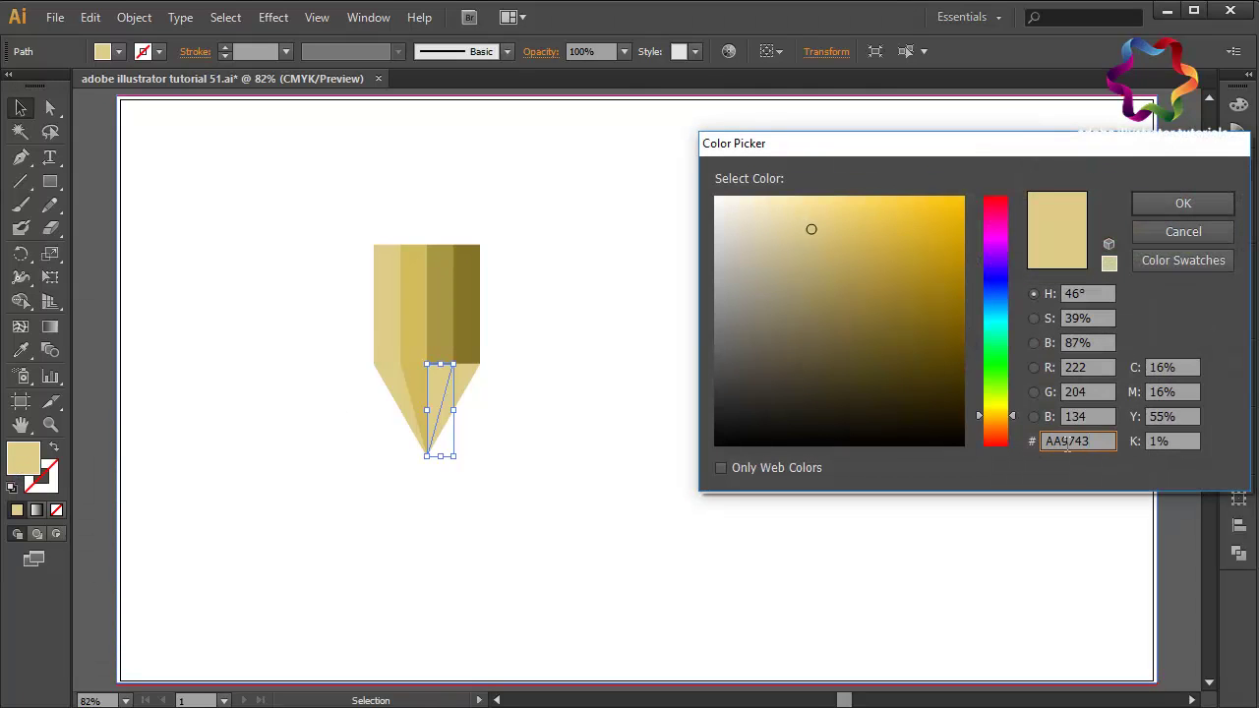
right_click(1077, 447)
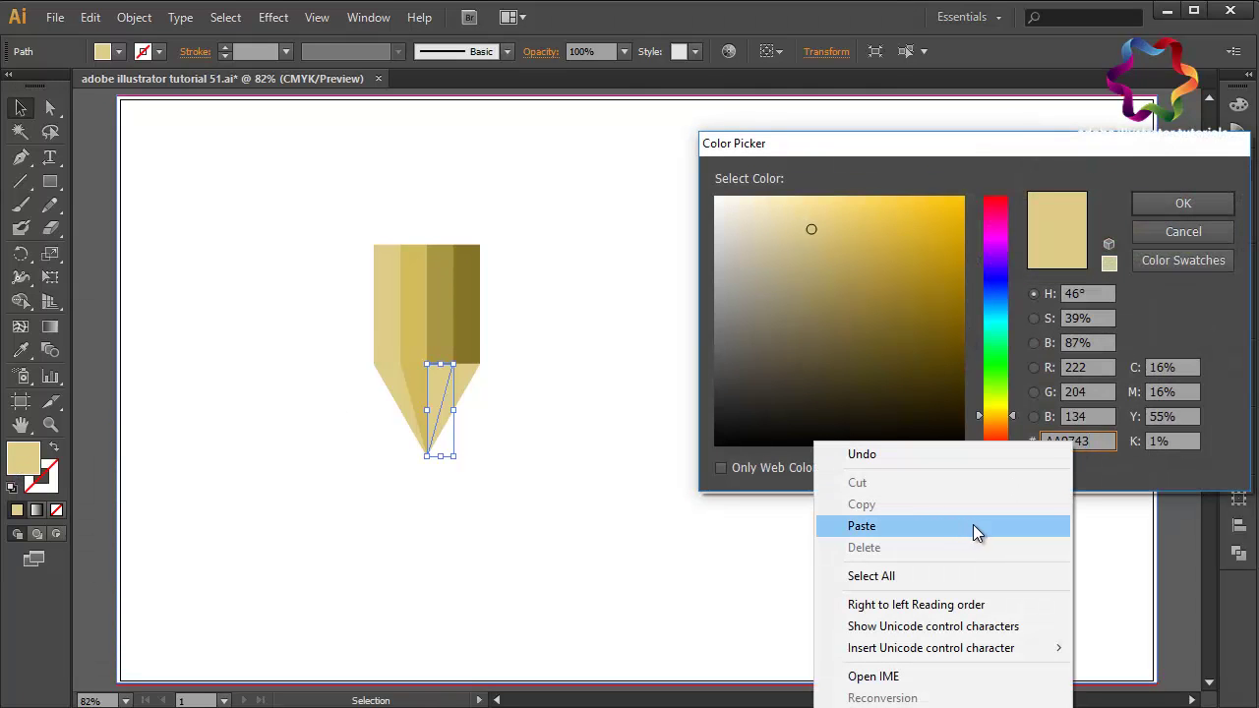
click(1186, 206)
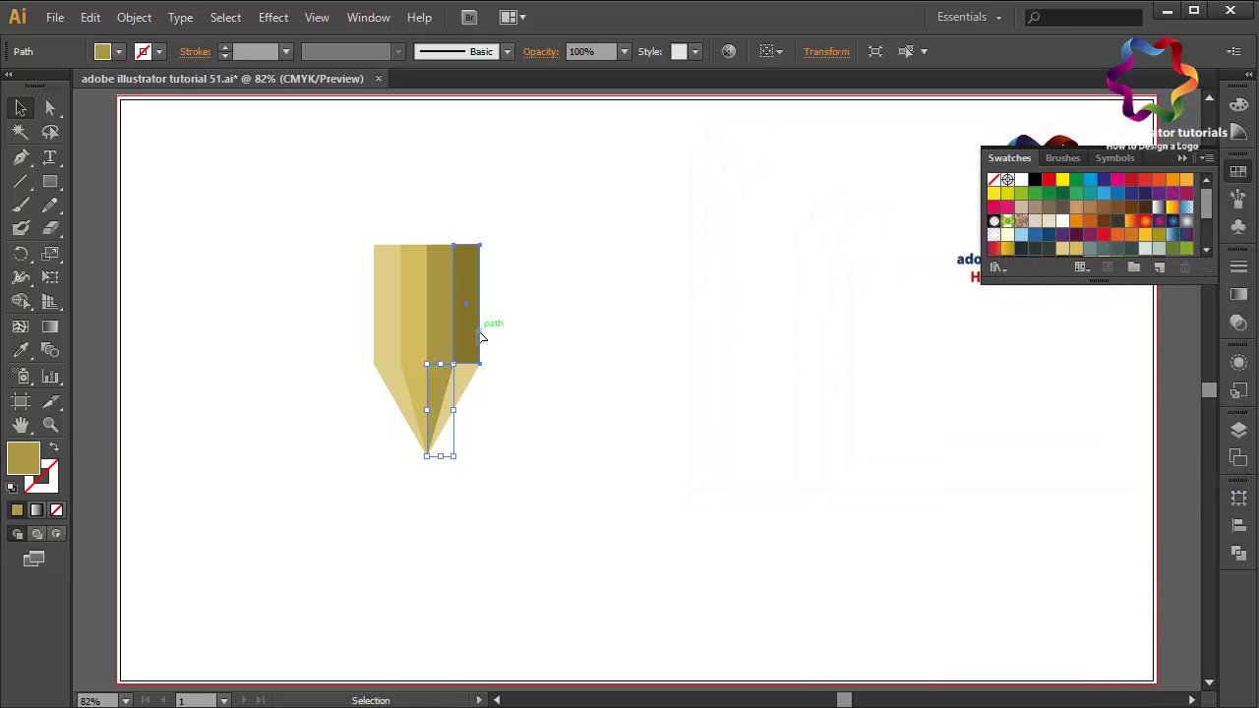
Give the right-hand tip triangle the rightmost strip's dark olive colour.
click(477, 339)
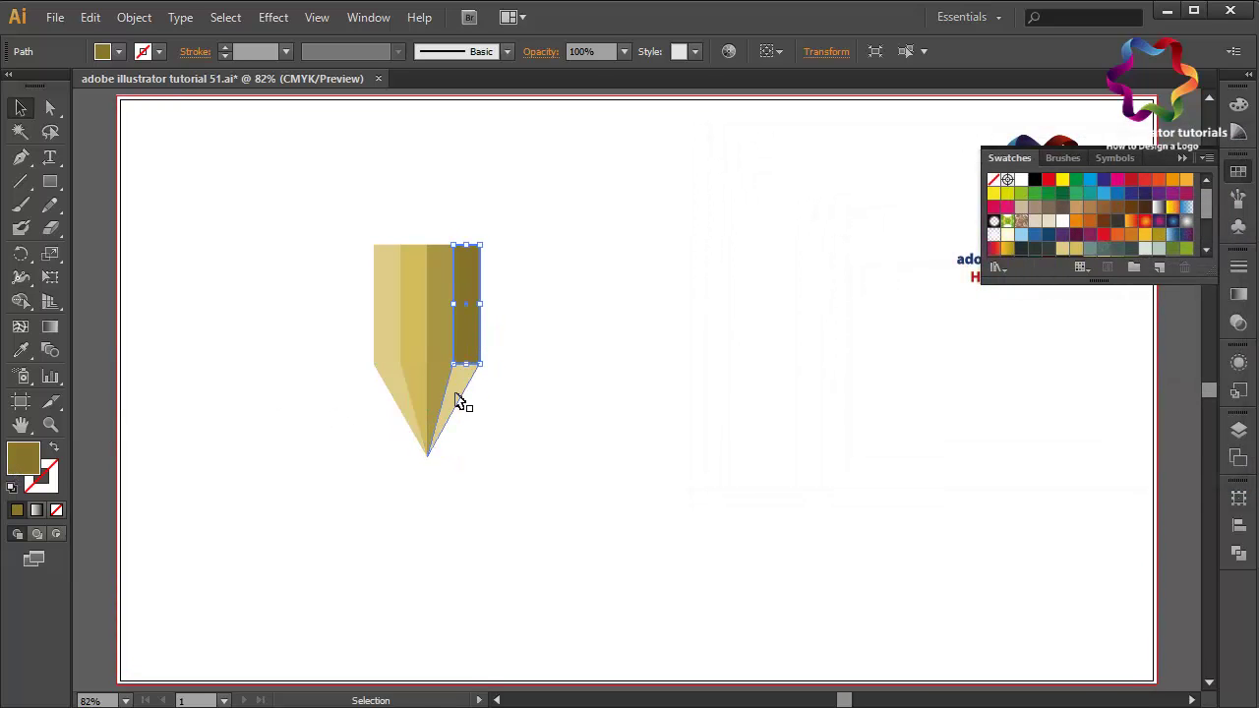
double_click(17, 469)
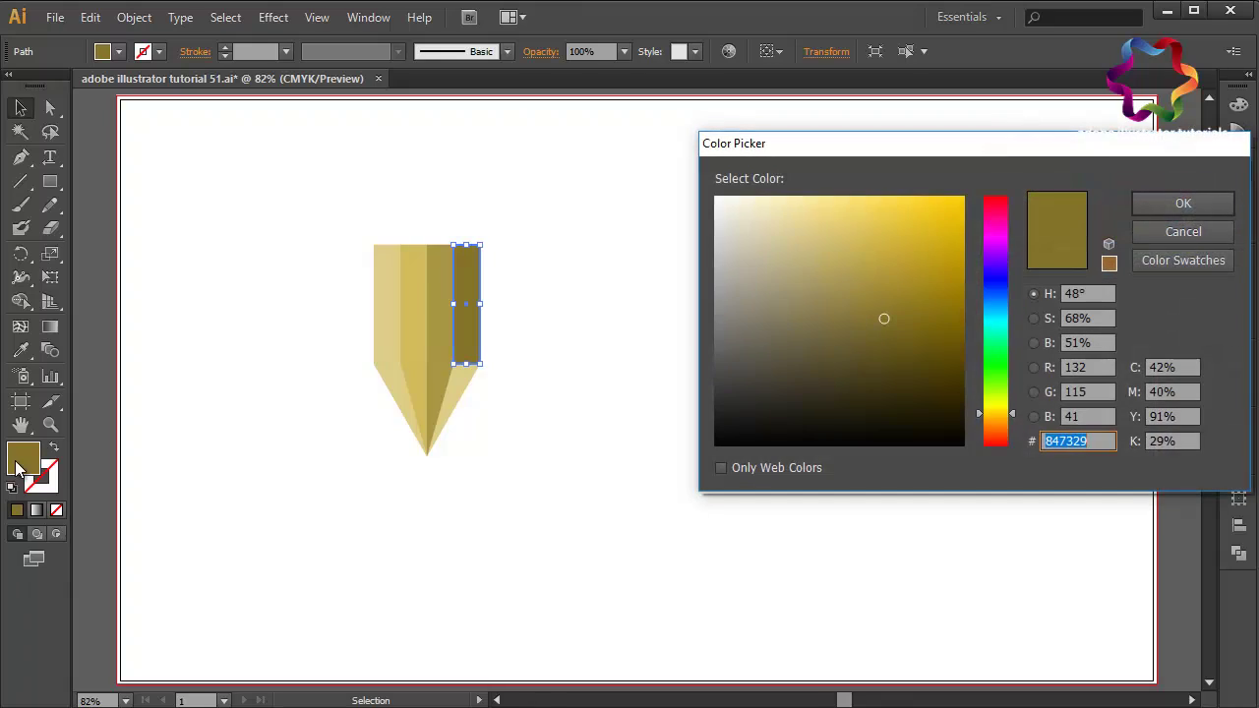
key(Return)
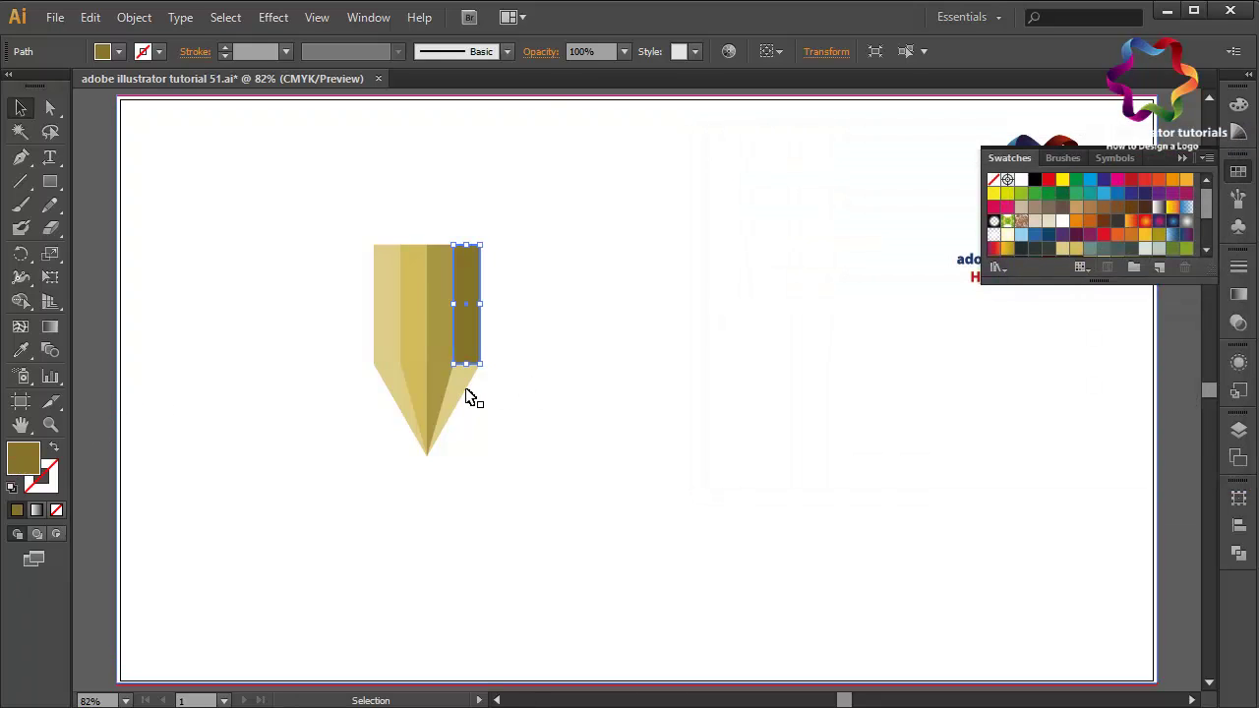
click(468, 395)
double_click(28, 470)
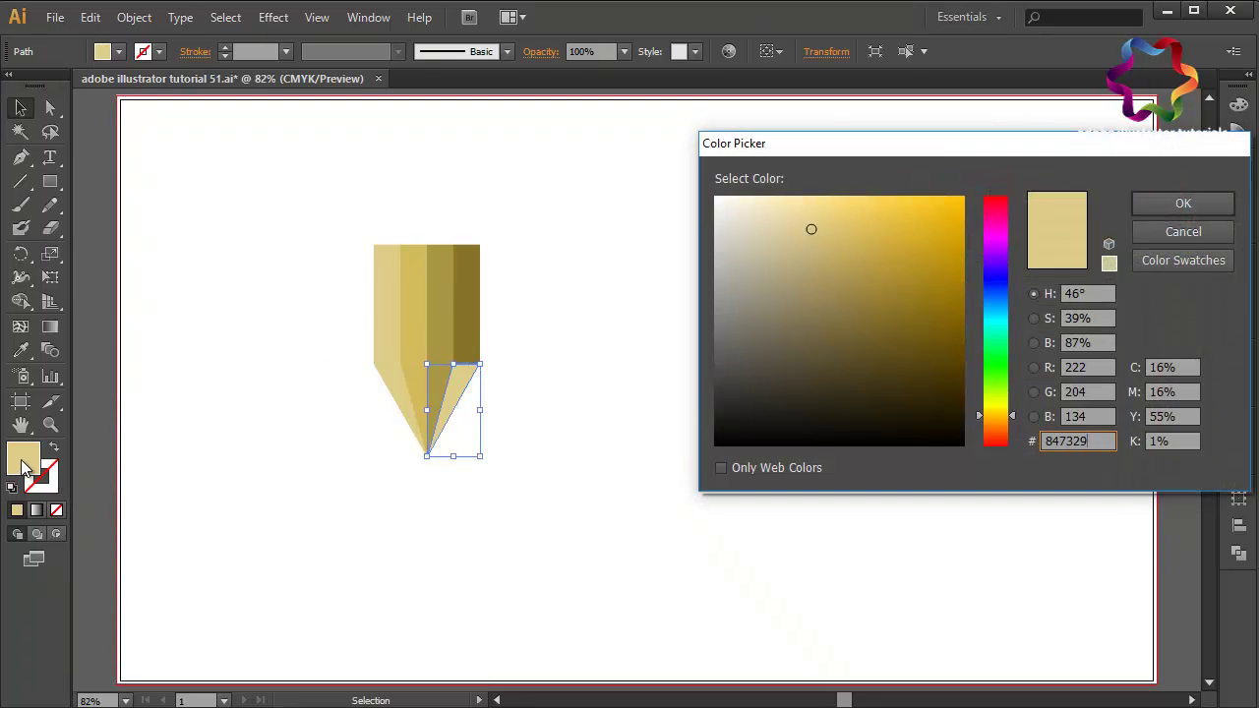
key(Return)
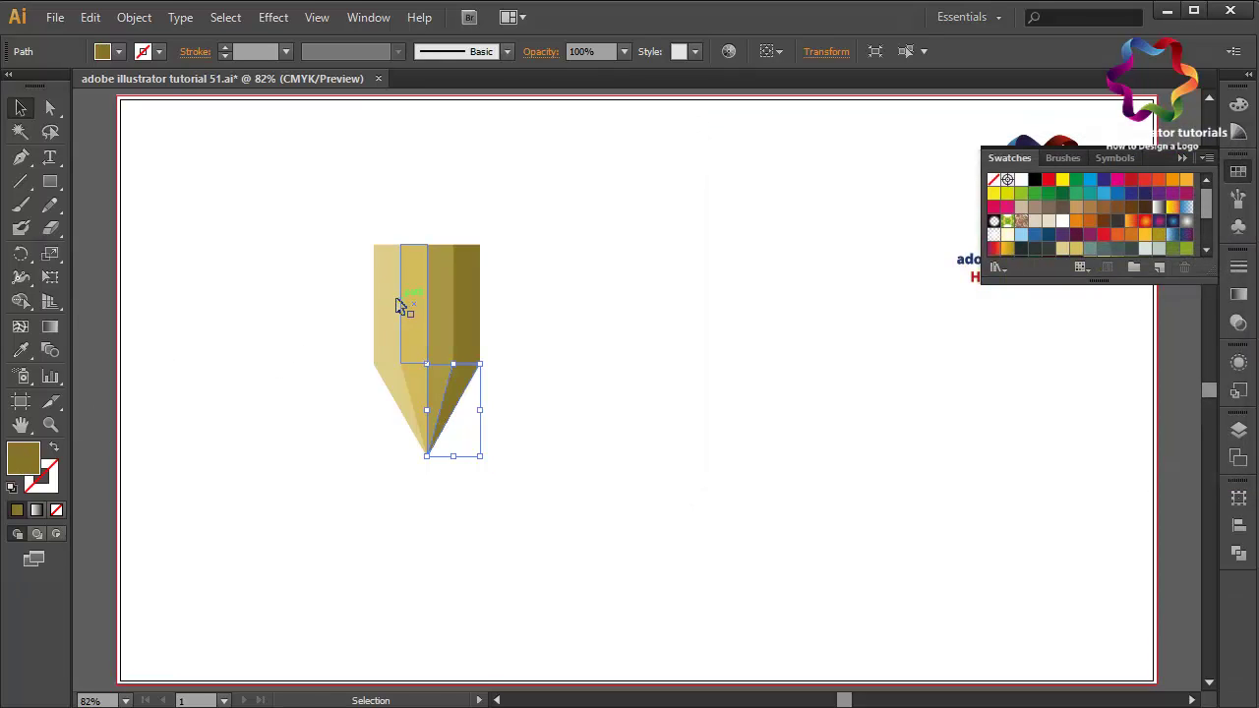
click(391, 305)
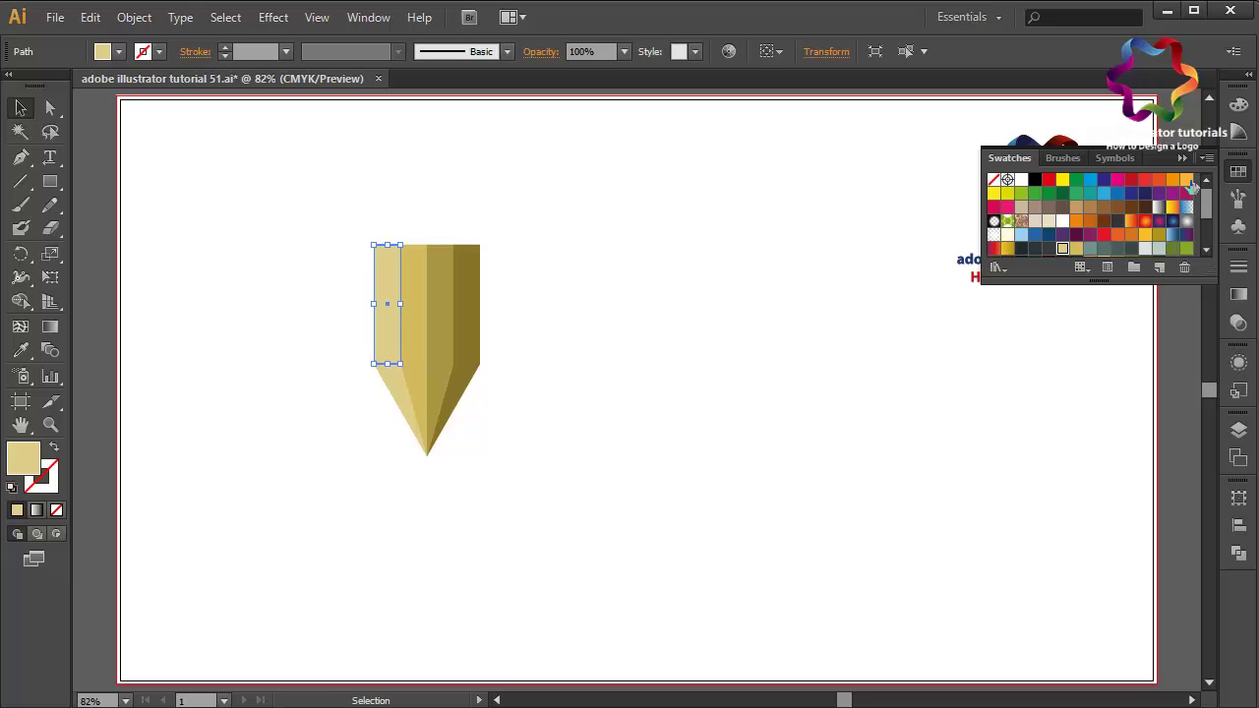
Fill the four body stripes with orange, deeper orange, red-orange and red swatches, left to right.
click(1188, 181)
click(413, 291)
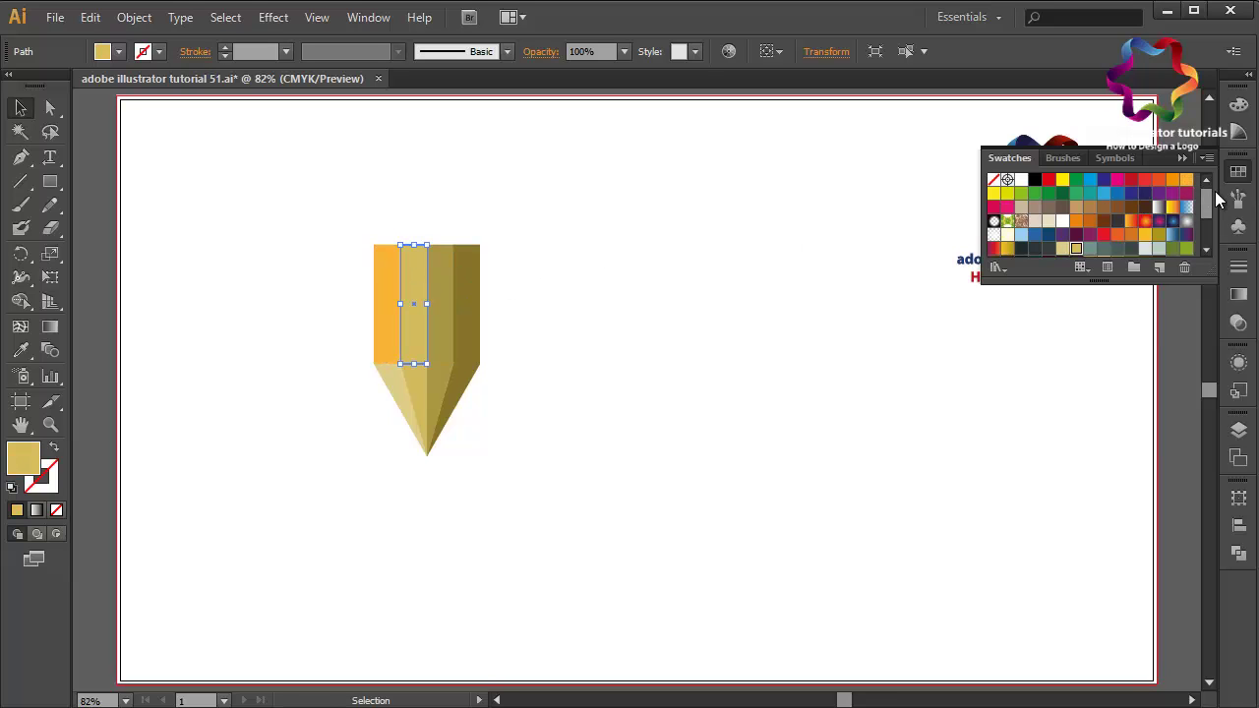
click(1174, 182)
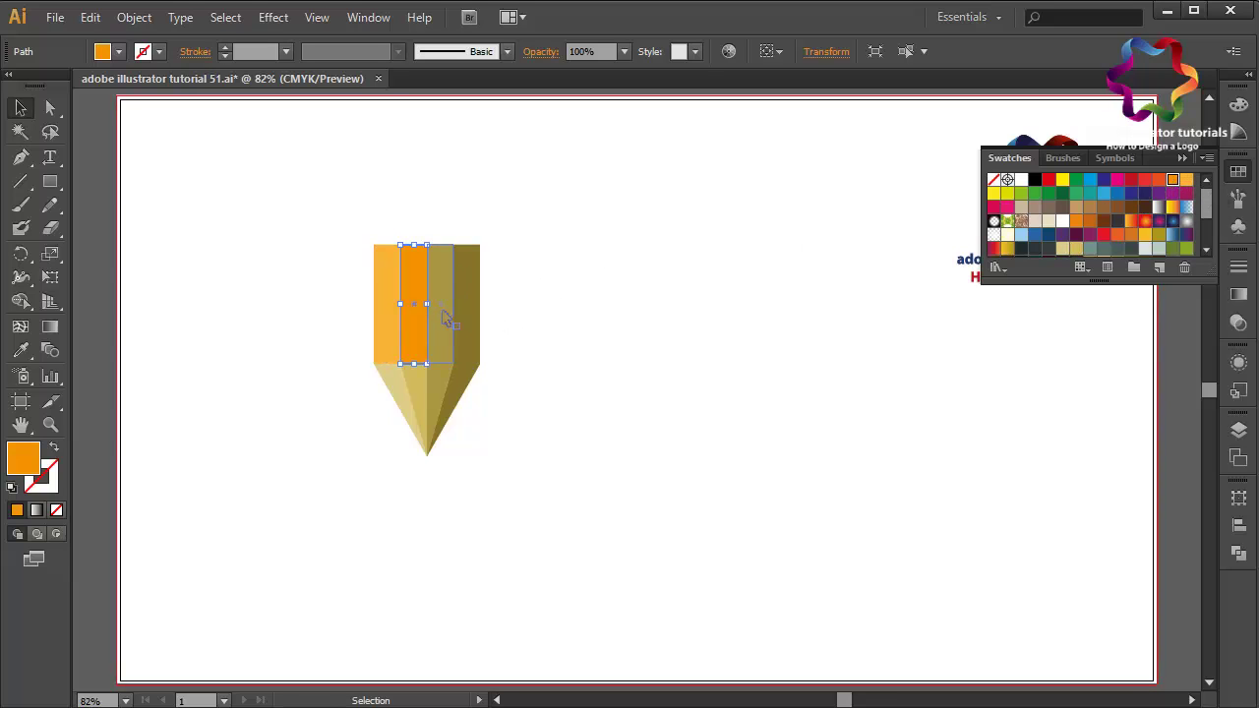
click(455, 295)
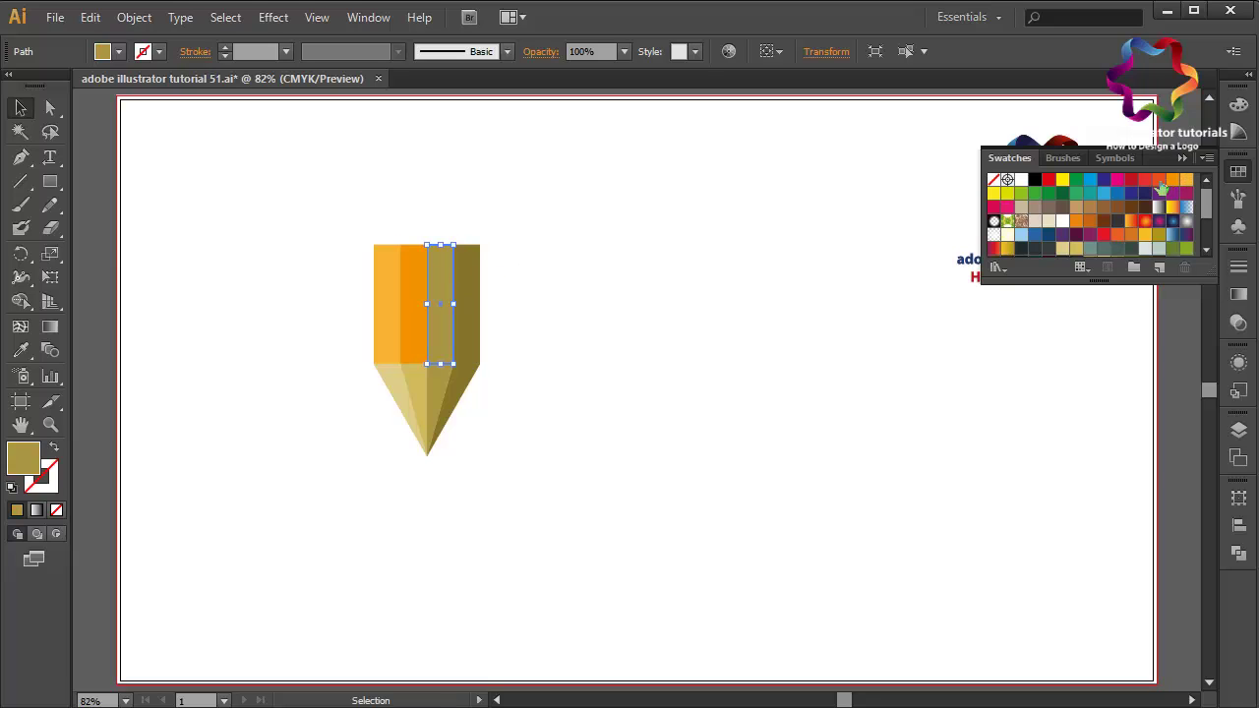
click(1161, 185)
click(476, 325)
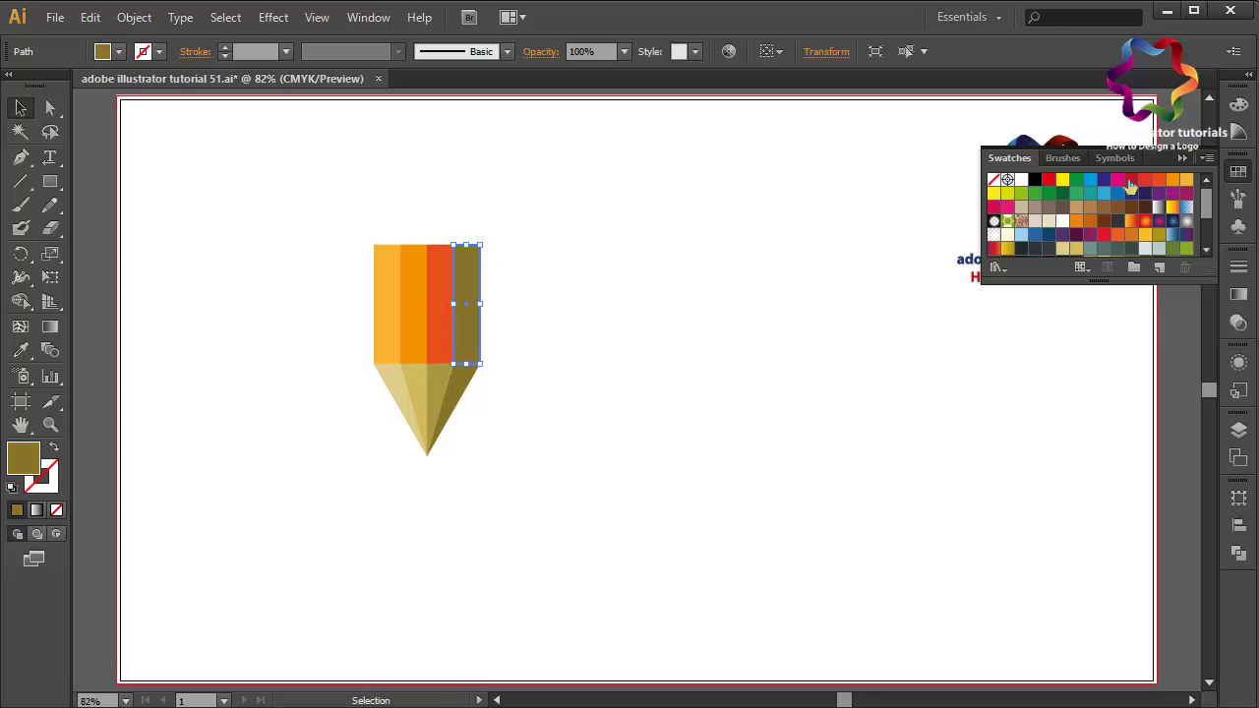
click(1143, 181)
click(559, 340)
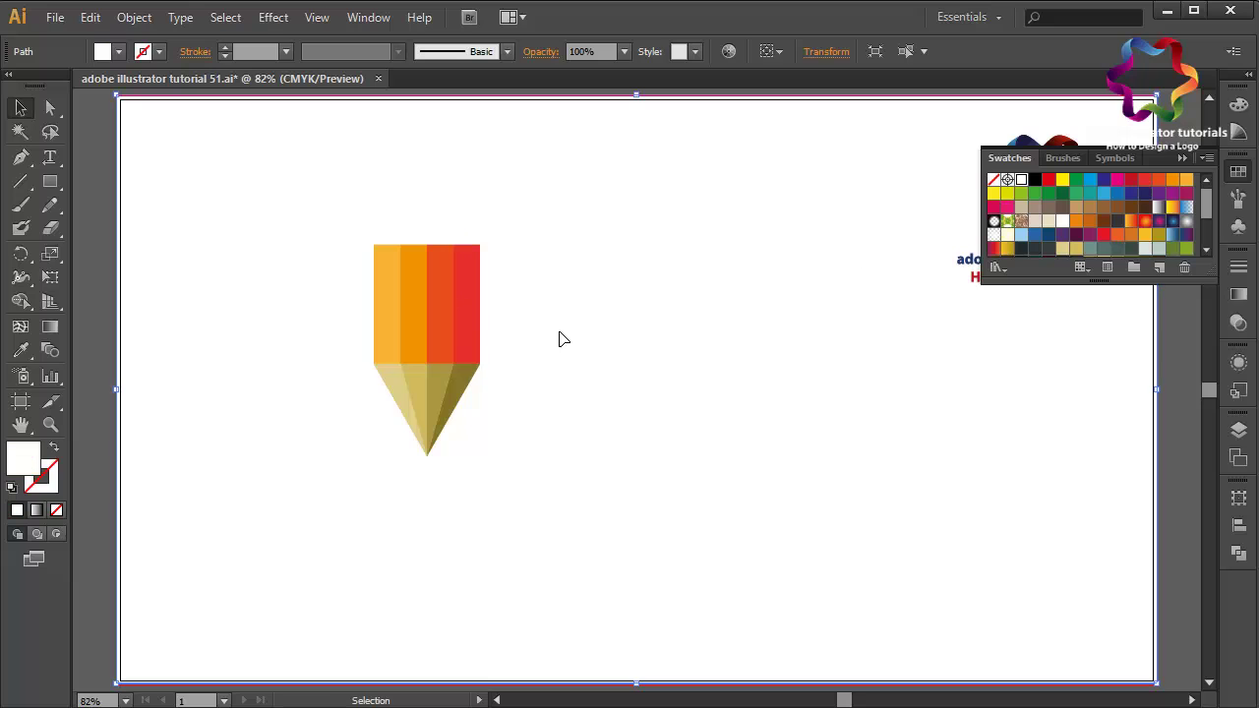
Pen-draw a curved-top triangle over the pencil point and fill it near-black.
click(21, 157)
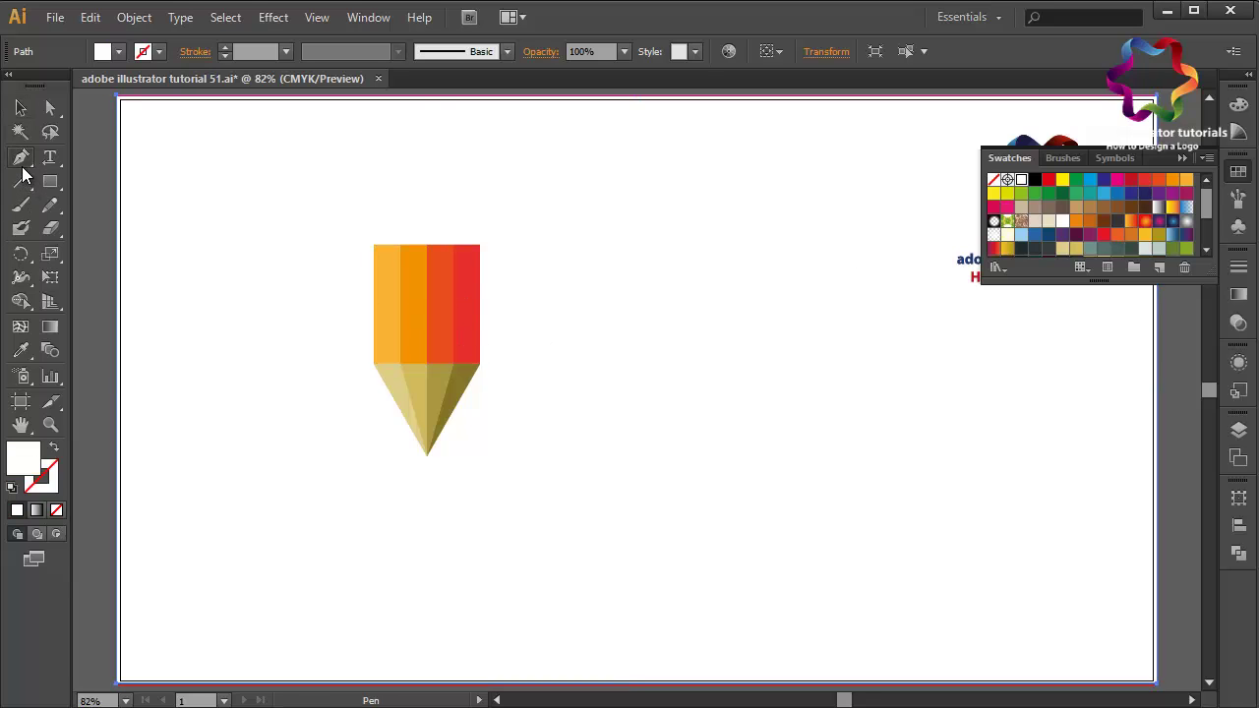
click(407, 425)
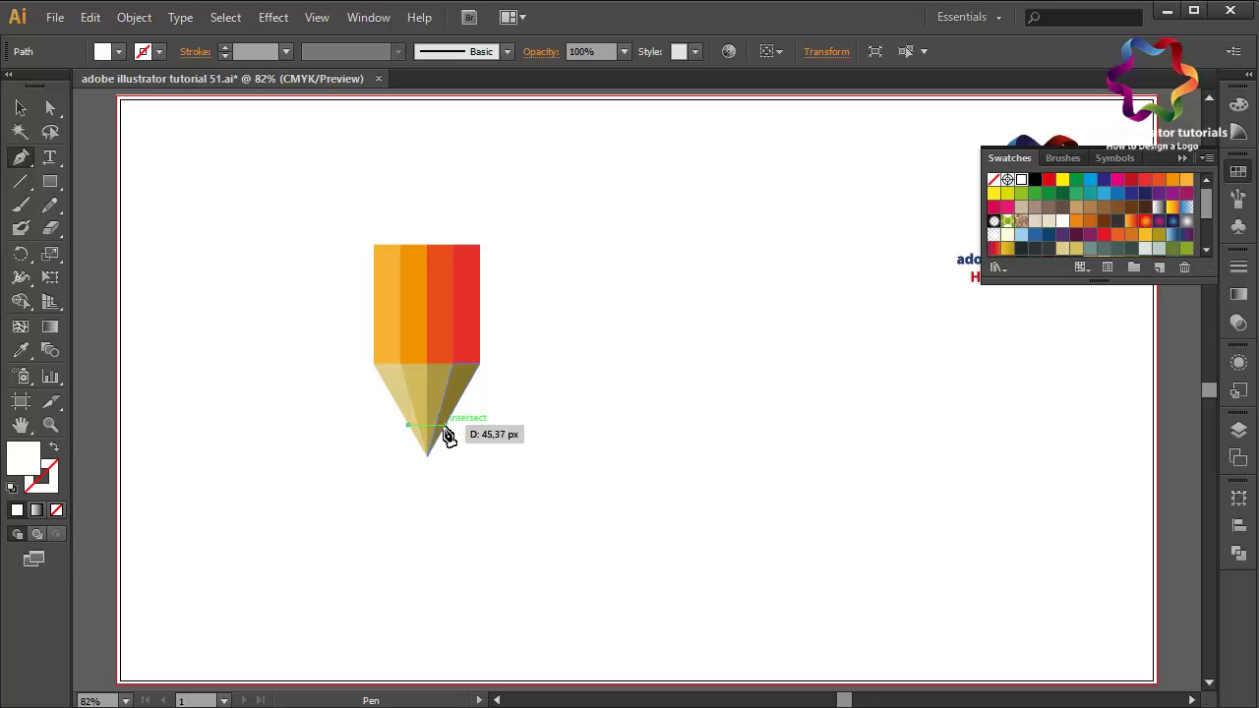
drag(442, 424, 453, 444)
click(445, 425)
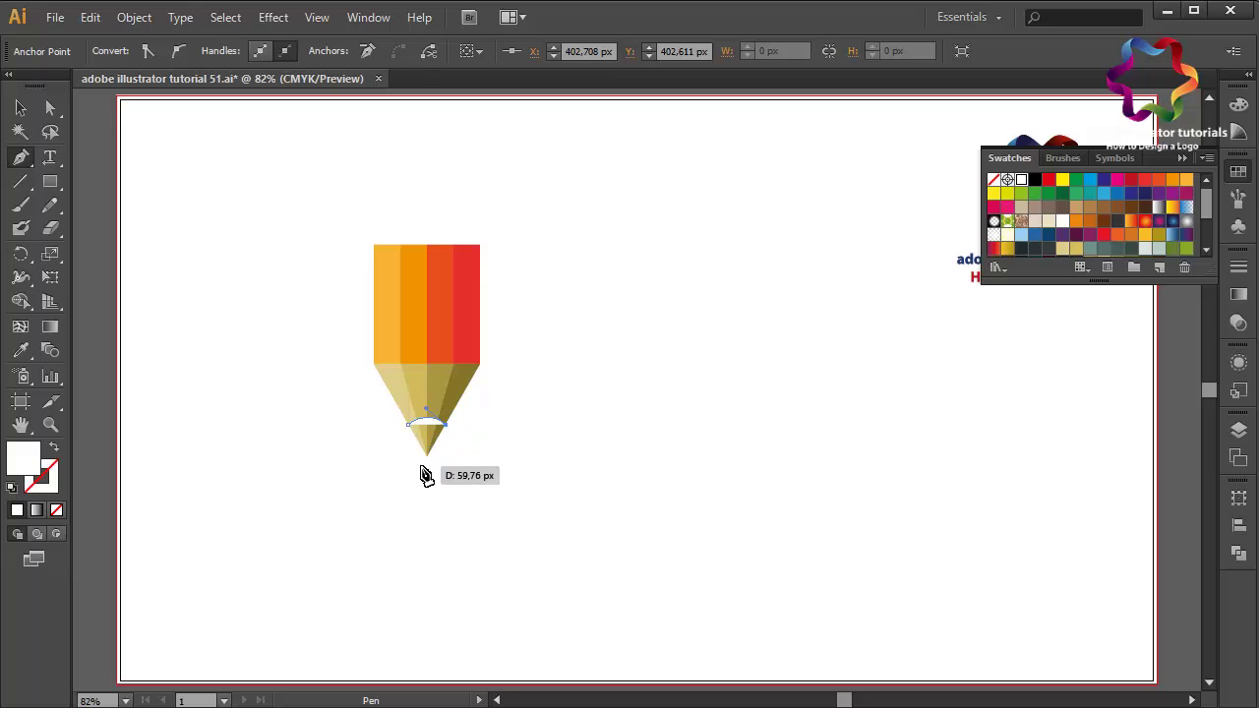
click(428, 457)
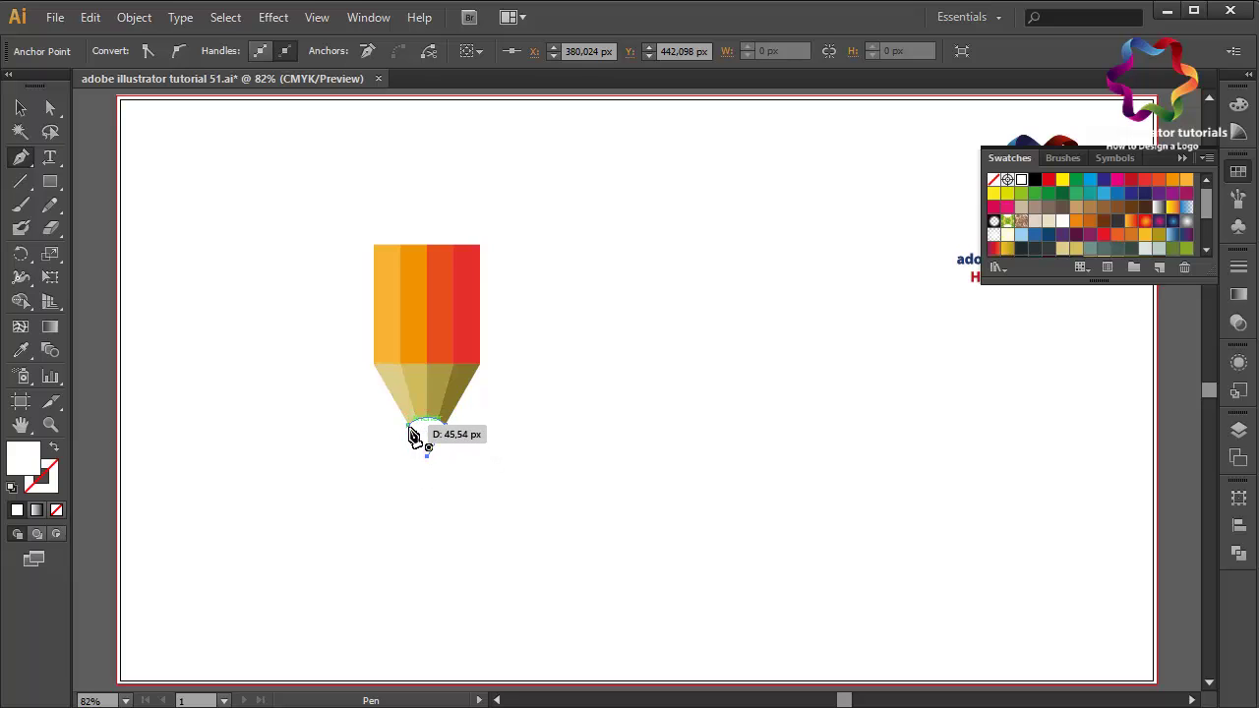
click(408, 429)
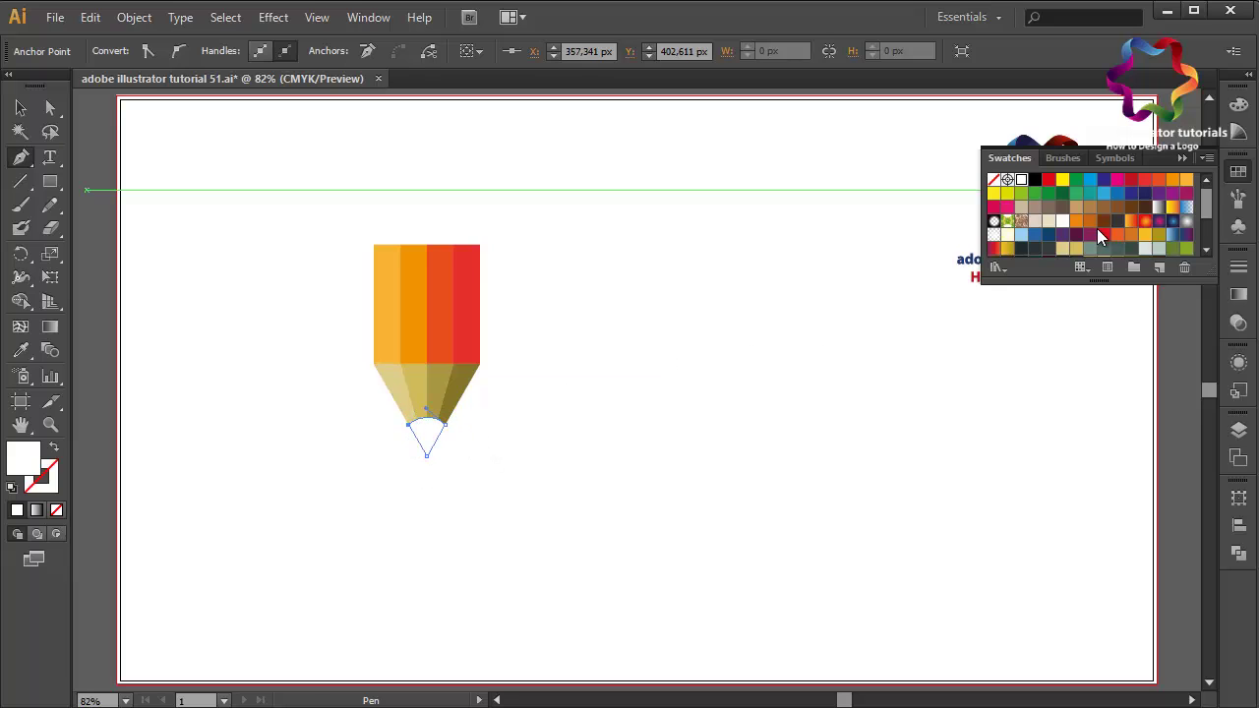
scroll(1095, 232, down, 3)
click(1023, 190)
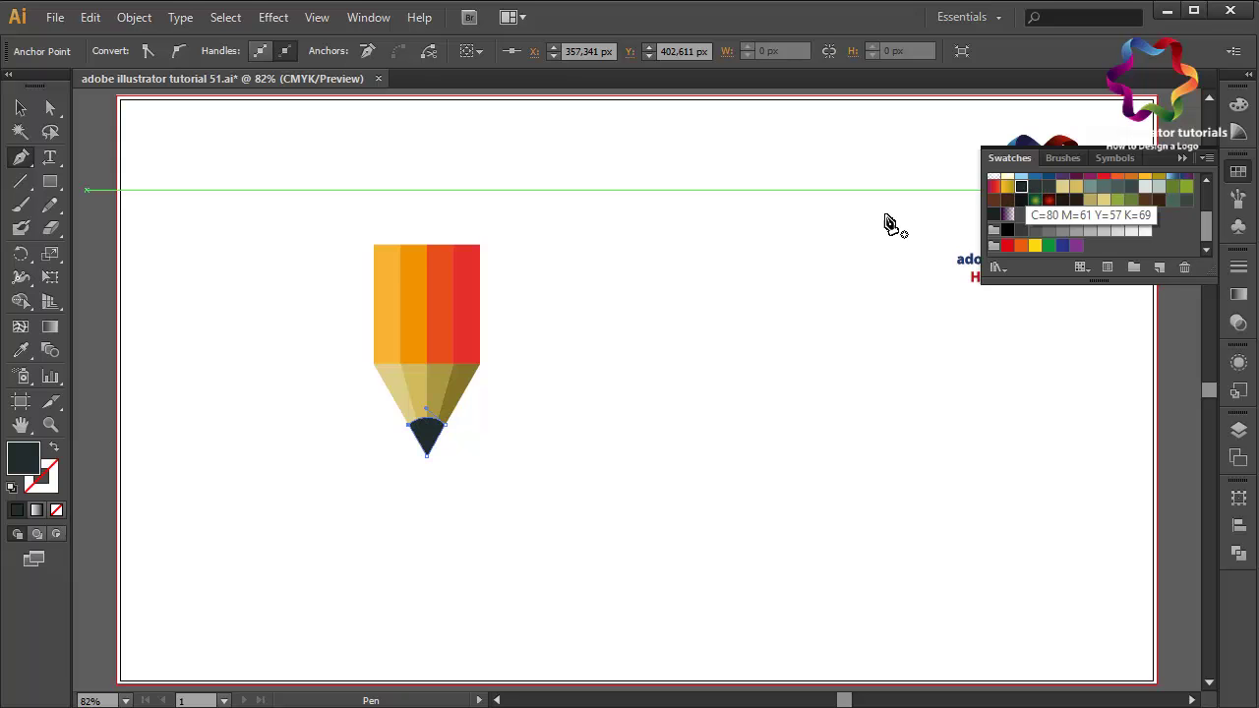
click(20, 107)
click(102, 155)
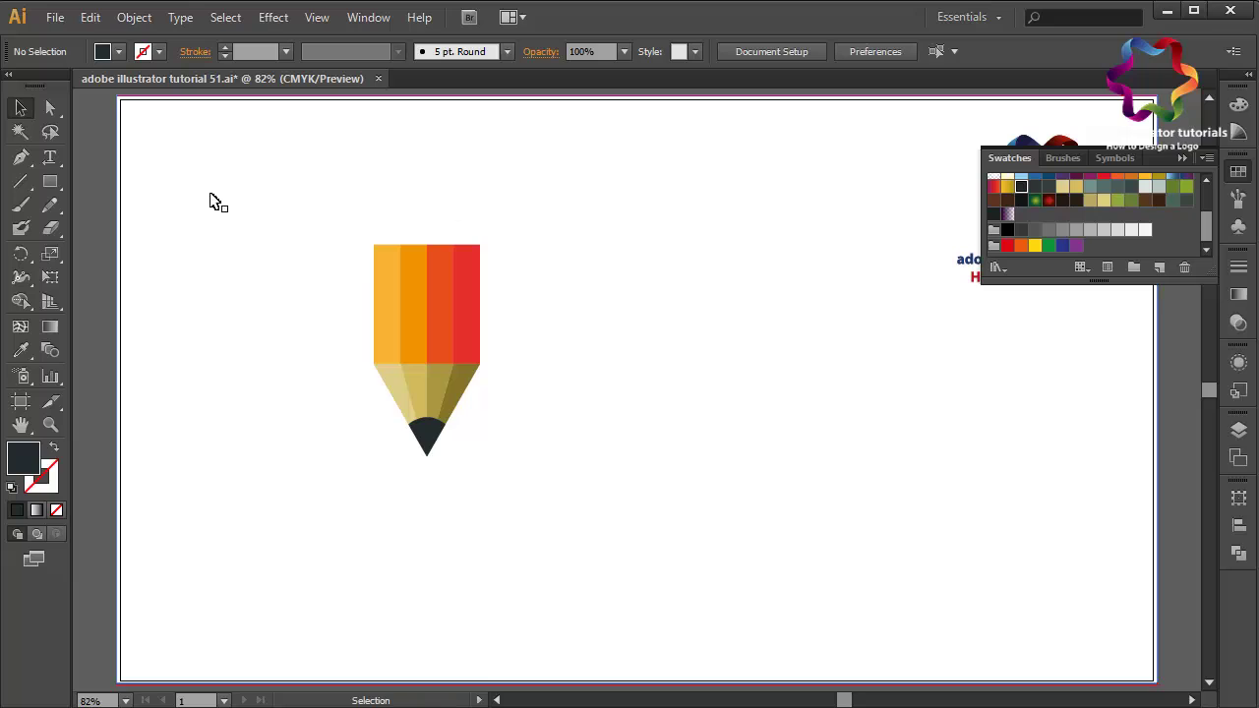
Draw a dark rounded rectangle over the top of the pencil body.
click(50, 181)
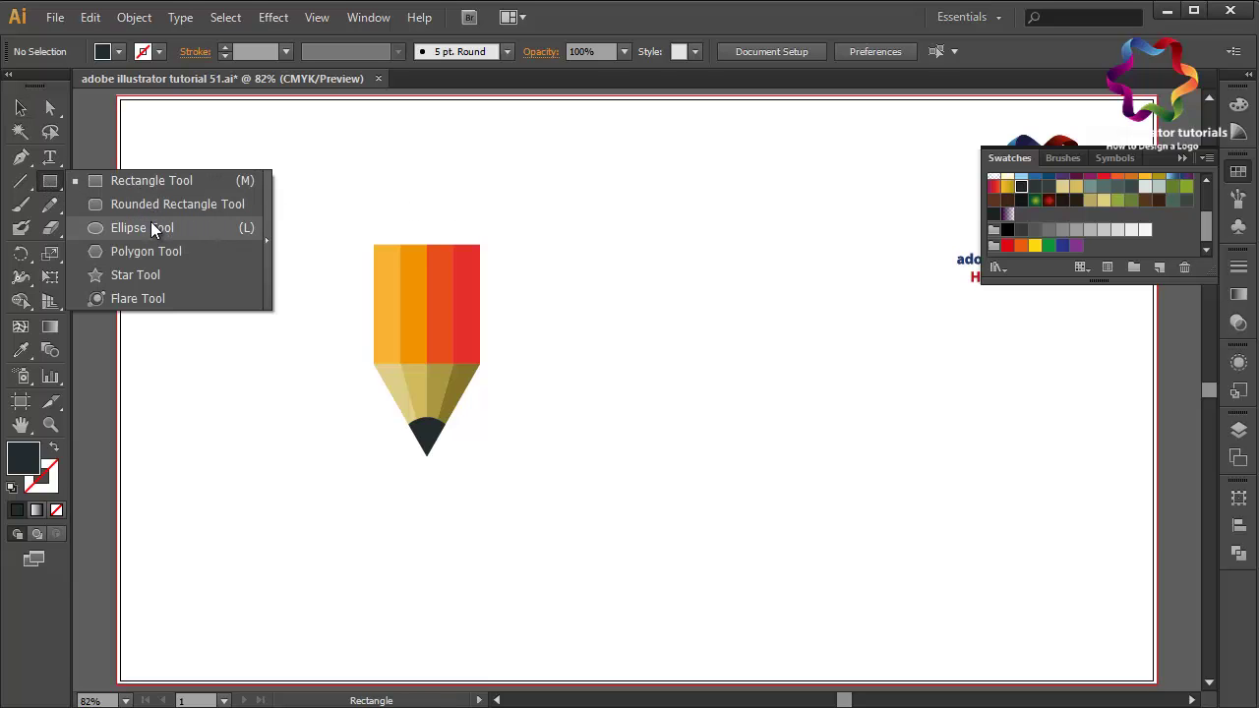
click(151, 208)
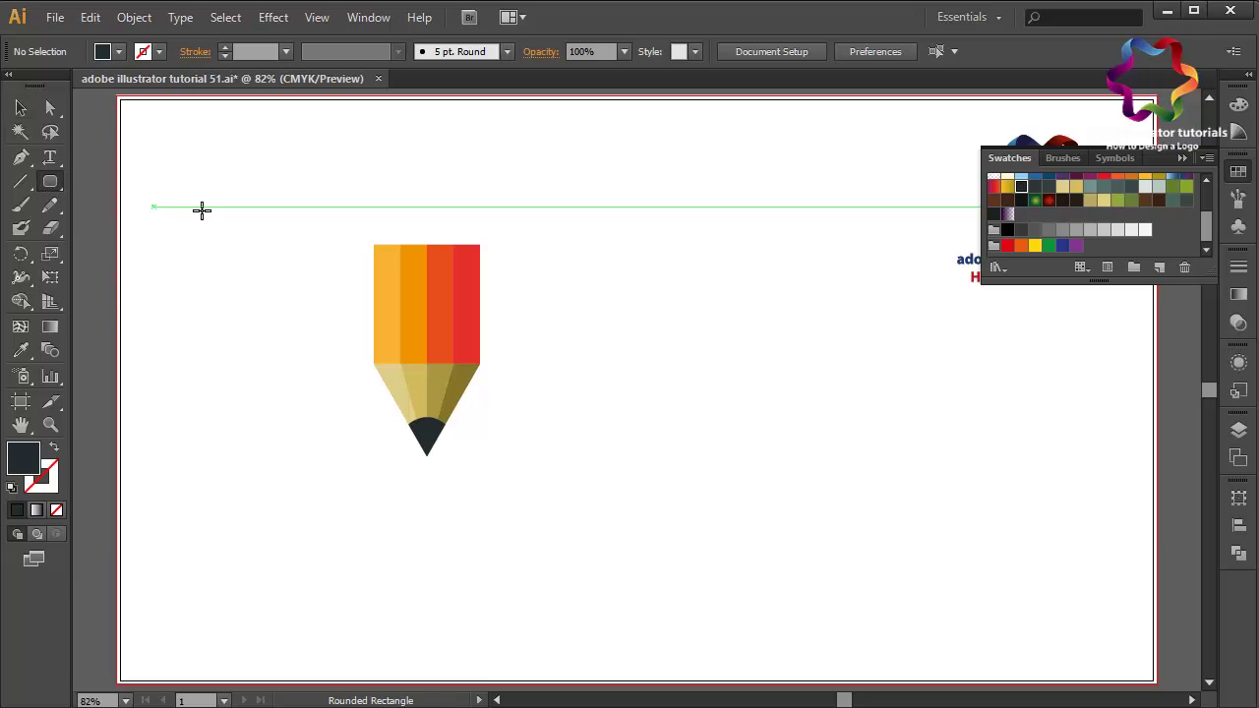
drag(373, 264, 474, 206)
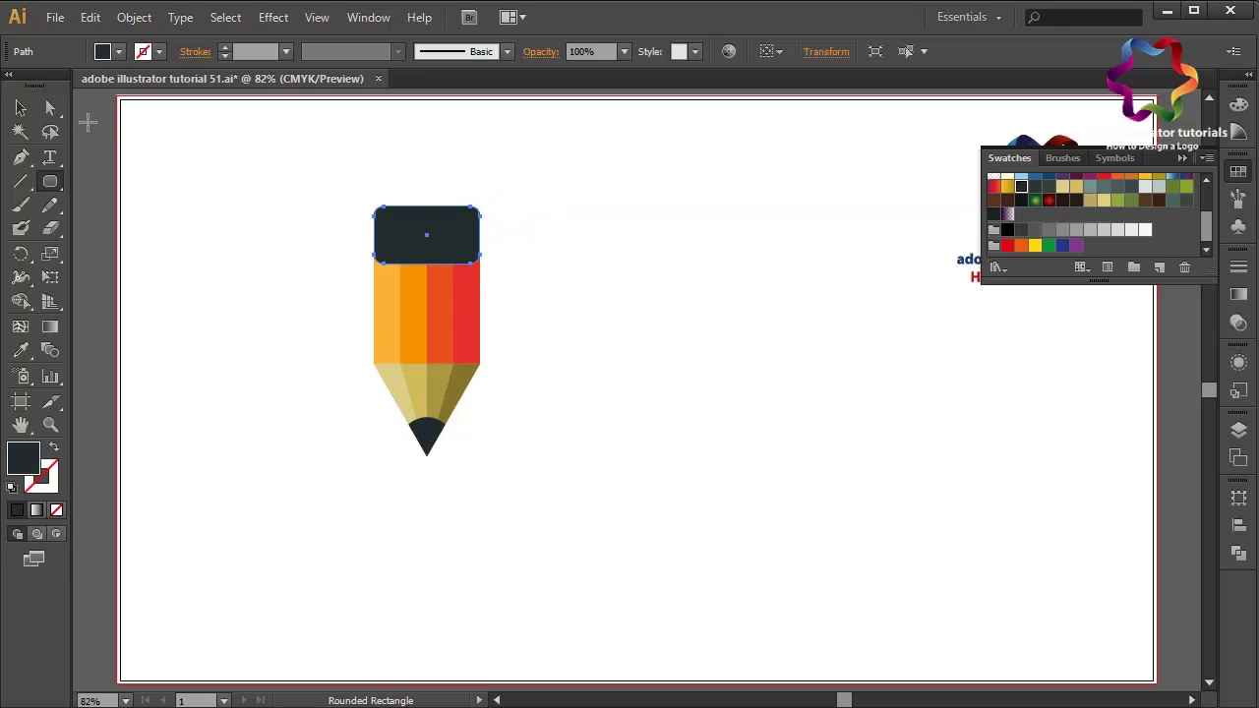
click(33, 109)
click(104, 163)
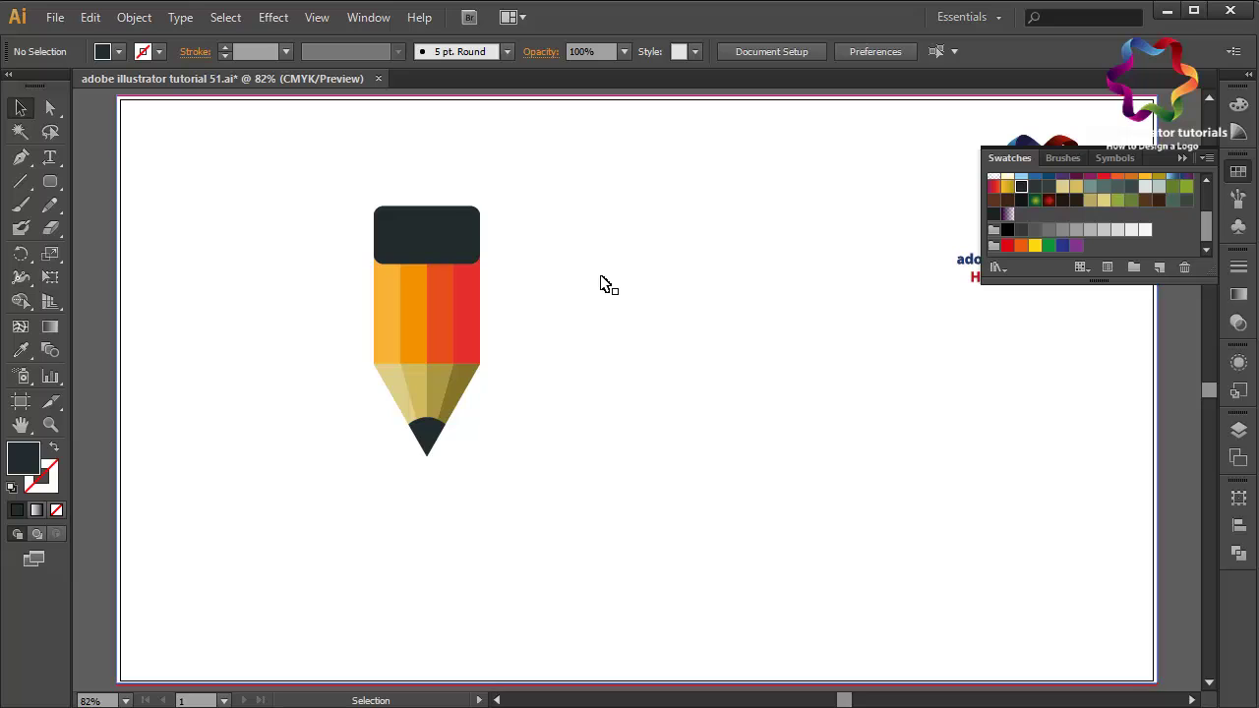
click(473, 241)
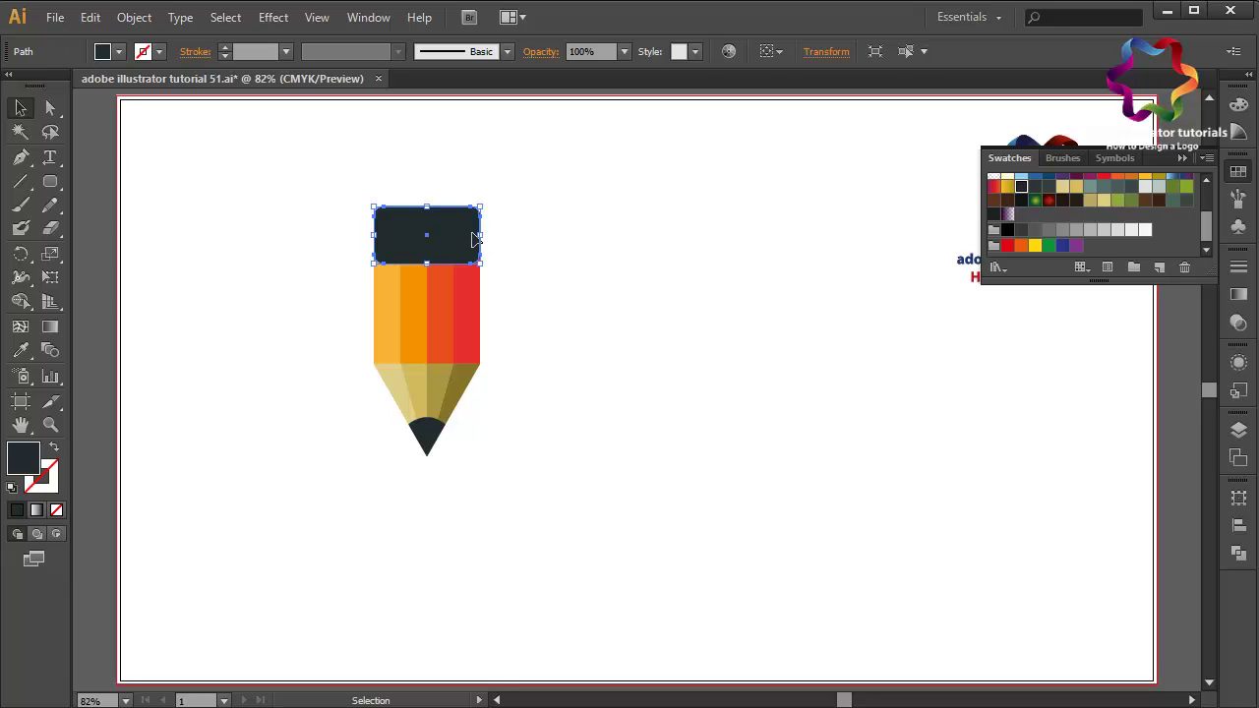
Cover its lower half with a rectangle and subtract it with Pathfinder Minus Front.
click(57, 197)
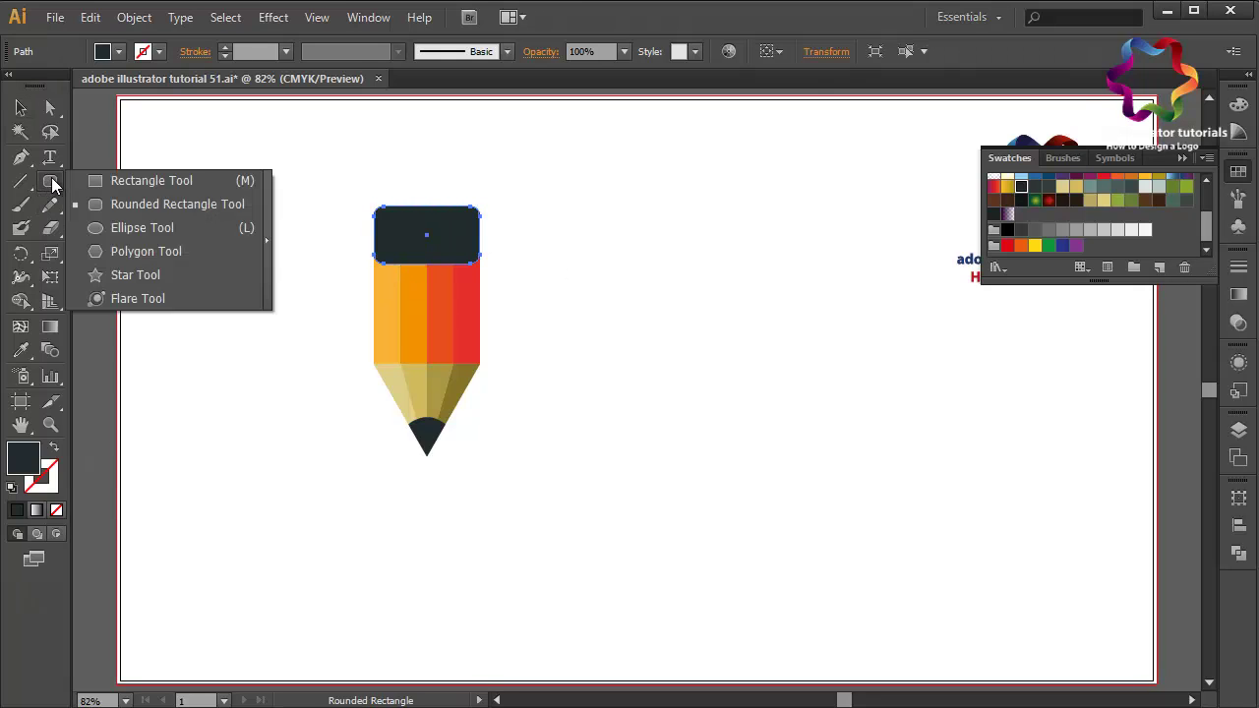
drag(52, 183, 127, 177)
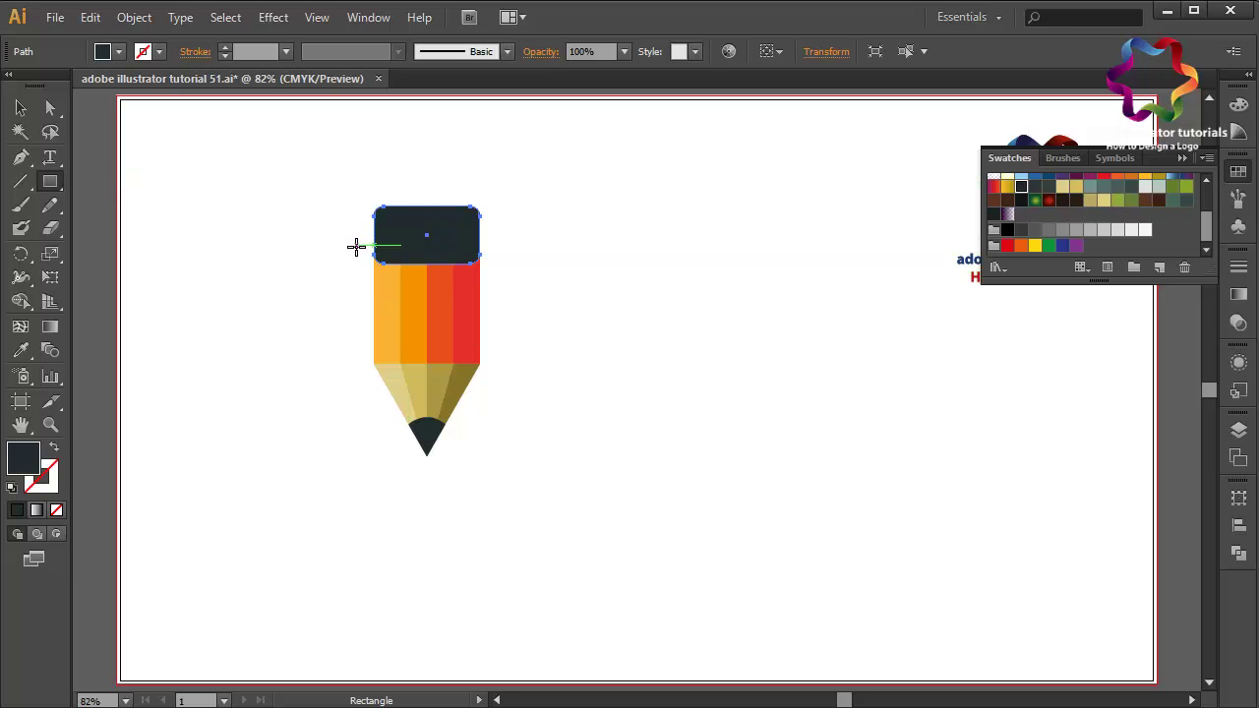
drag(356, 246, 523, 358)
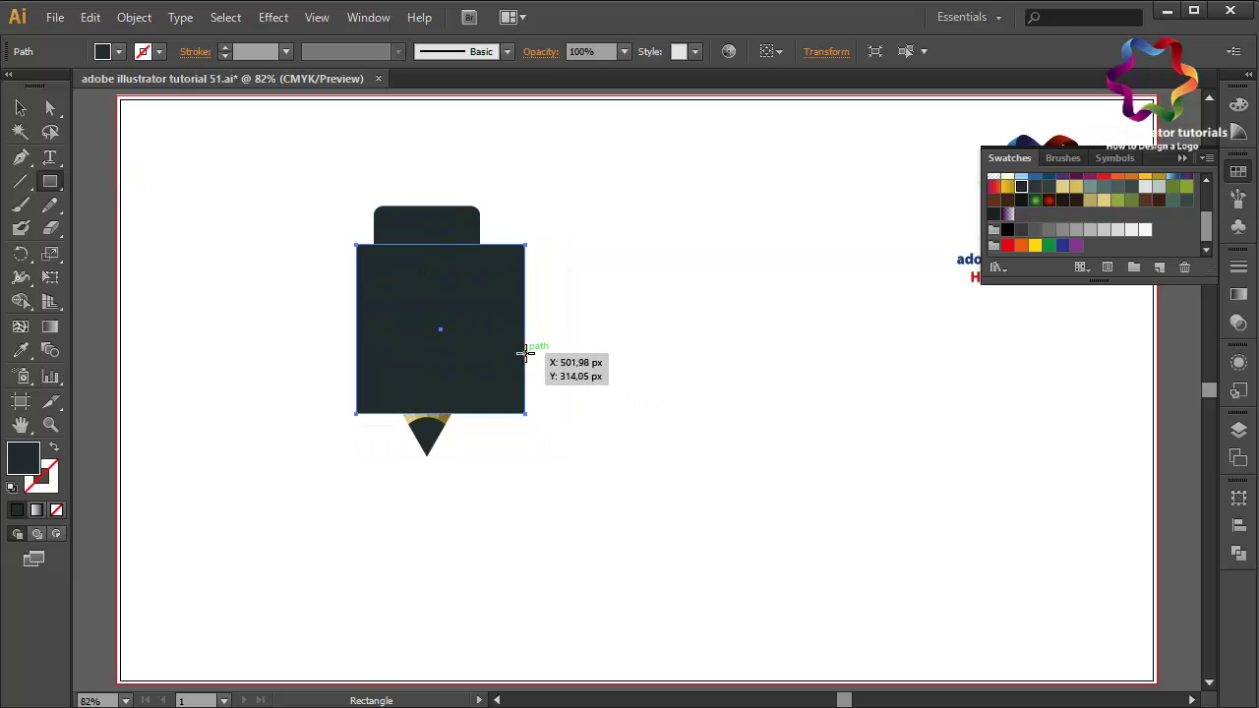
click(21, 108)
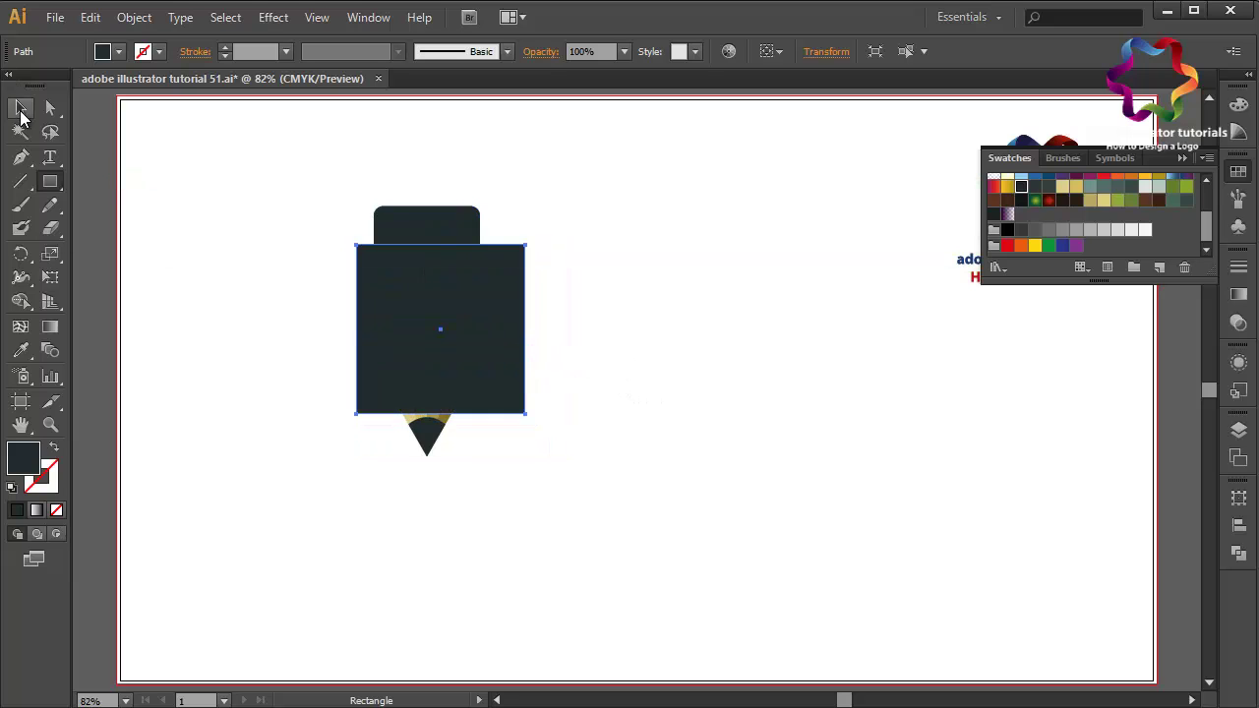
shift+click(423, 212)
click(1239, 553)
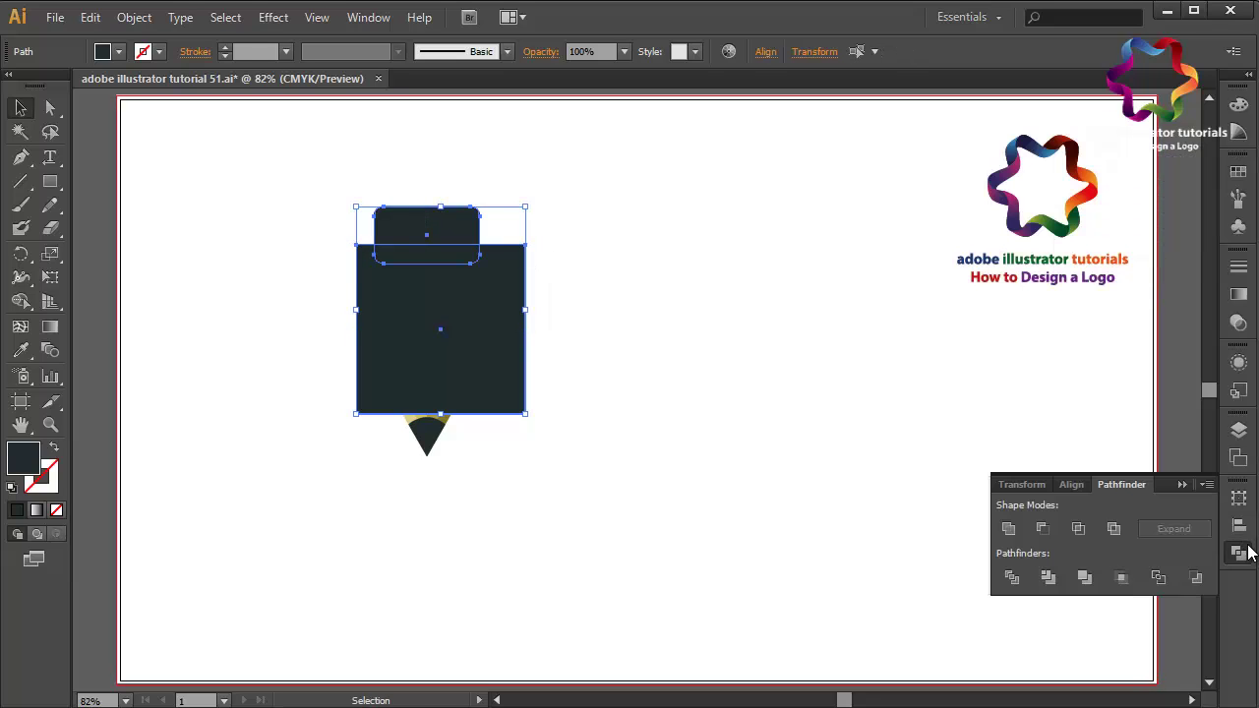
click(1042, 529)
Select the dark cap and fill it with the olive green swatch.
click(1184, 459)
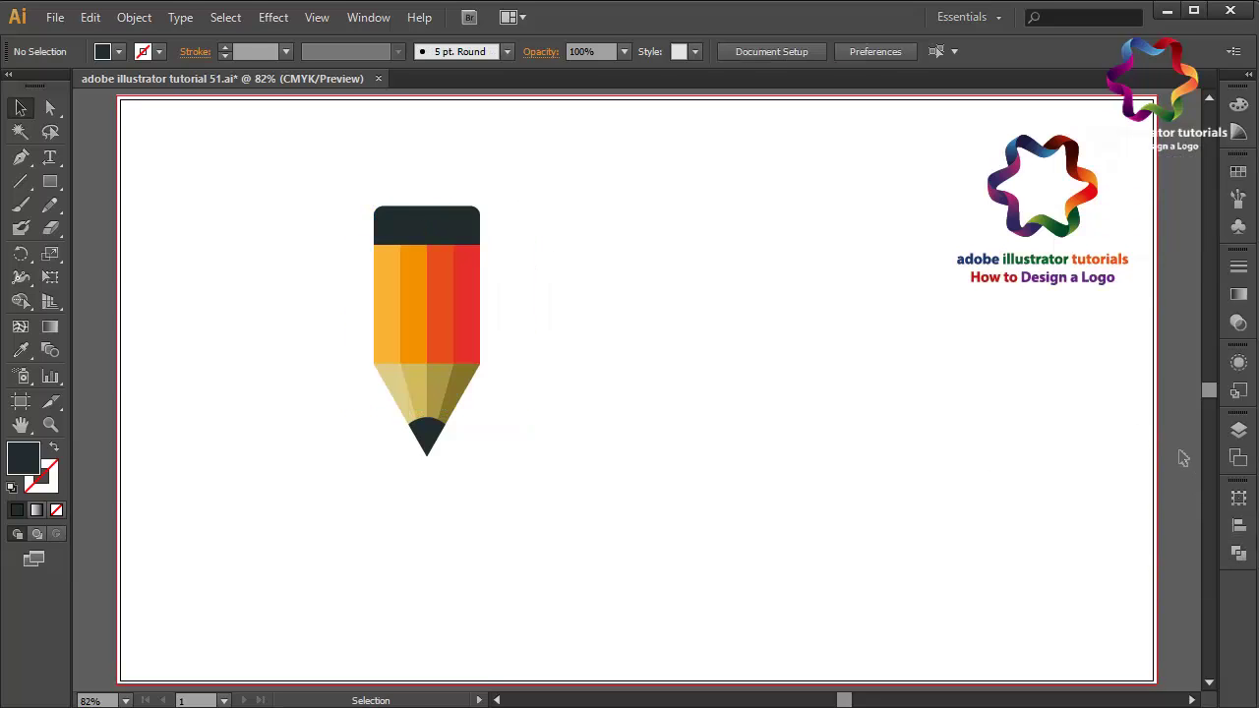
scroll(570, 278, up, 4)
scroll(570, 279, left, 3)
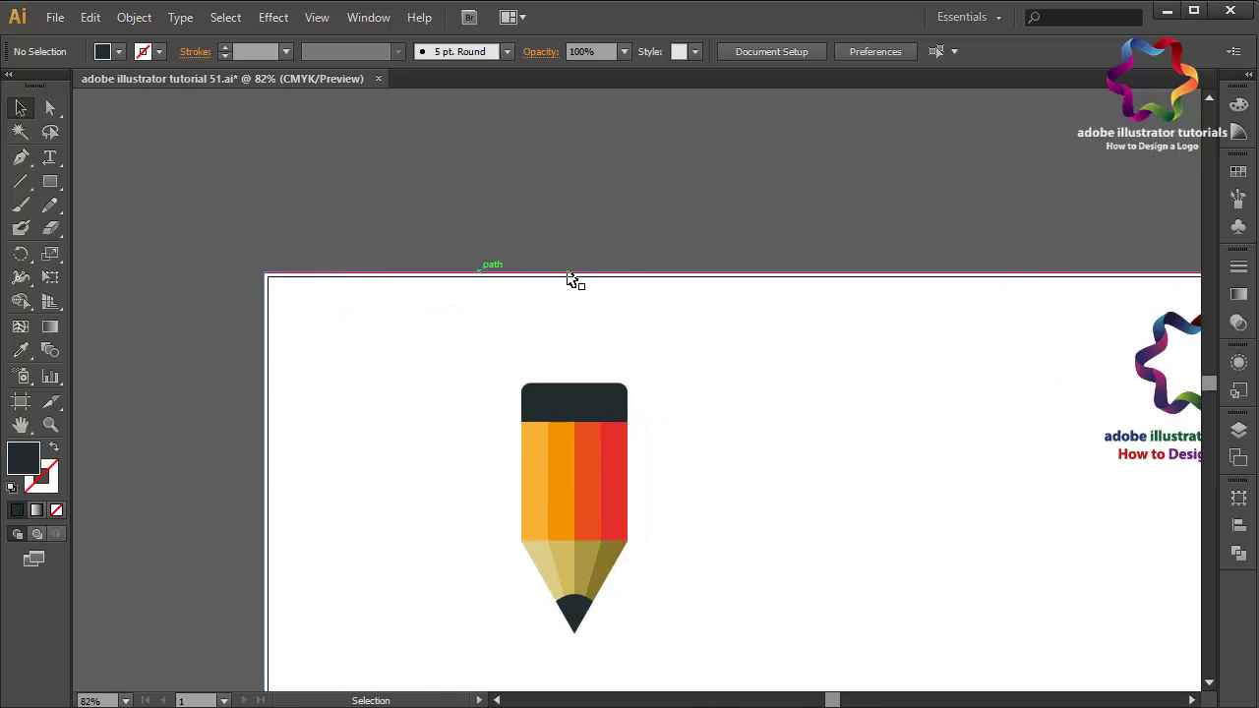
scroll(571, 278, right, 3)
scroll(571, 279, left, 3)
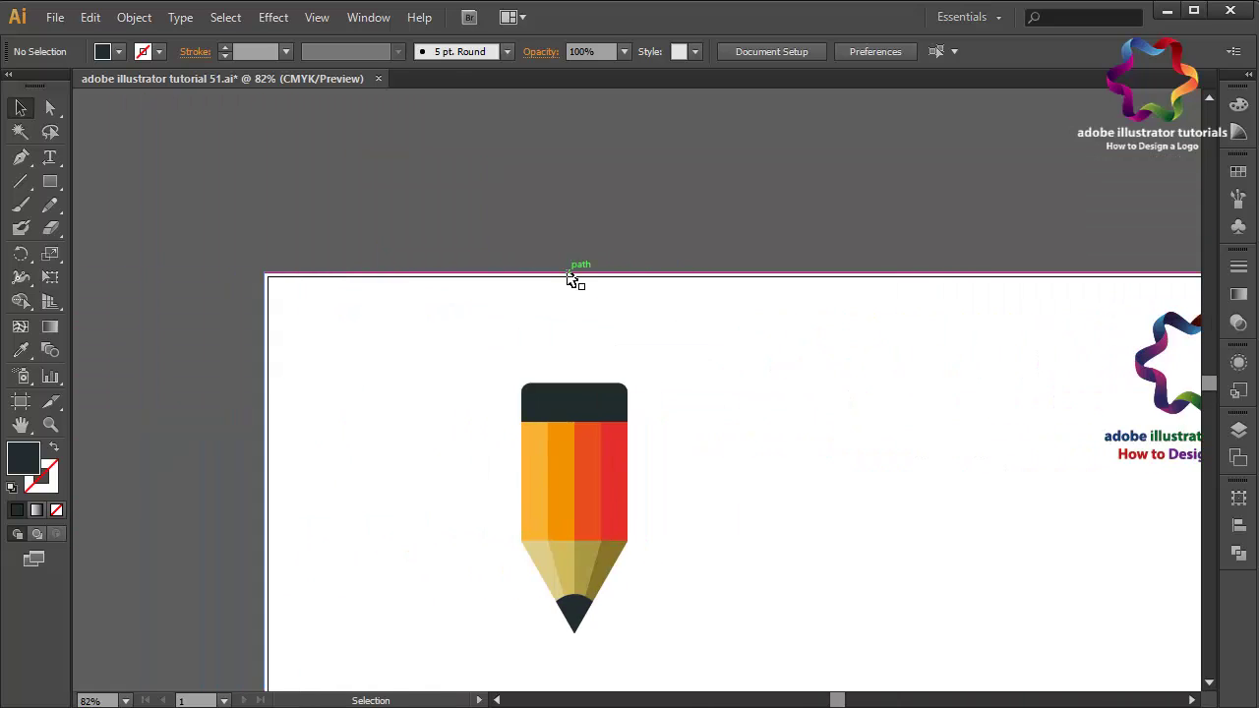
click(580, 394)
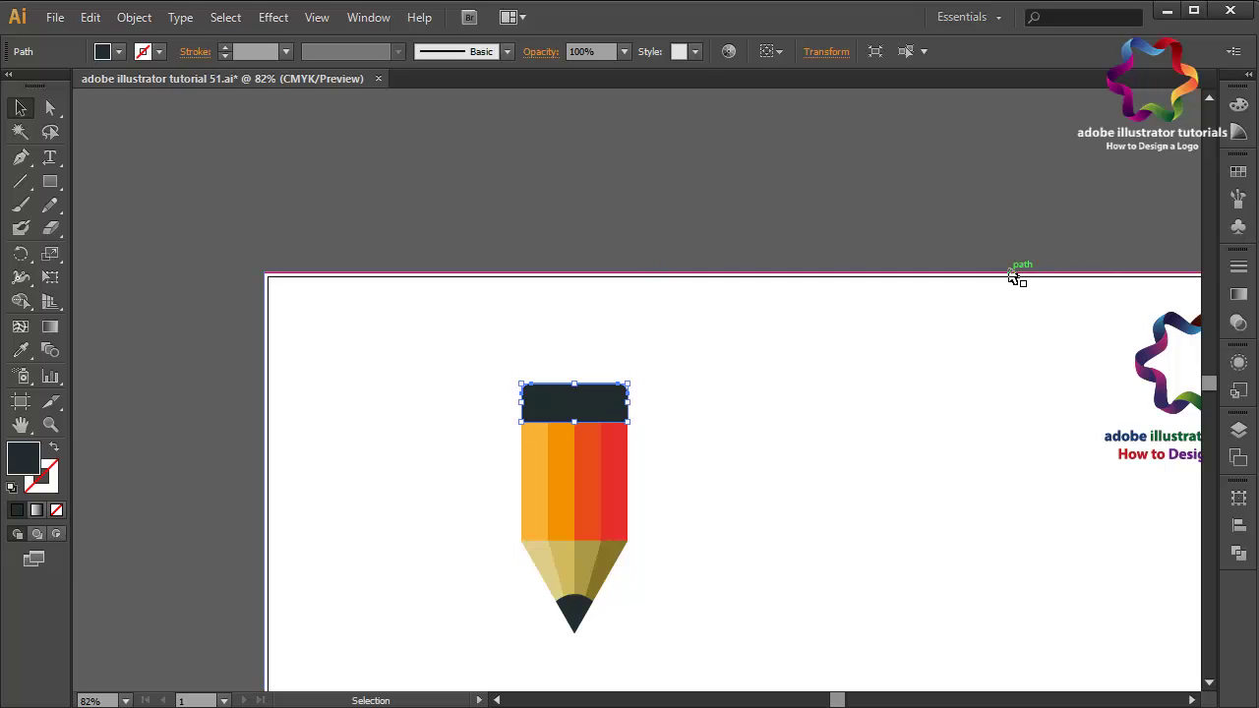
click(1238, 172)
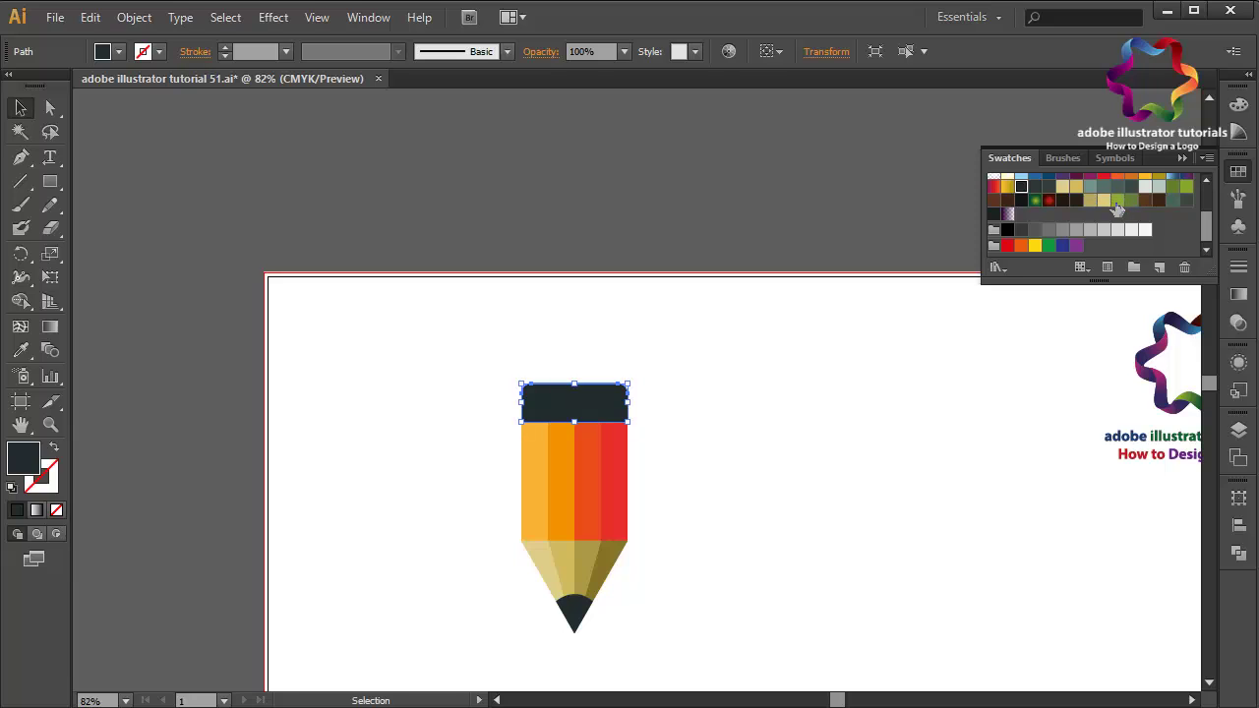
click(1131, 200)
click(752, 204)
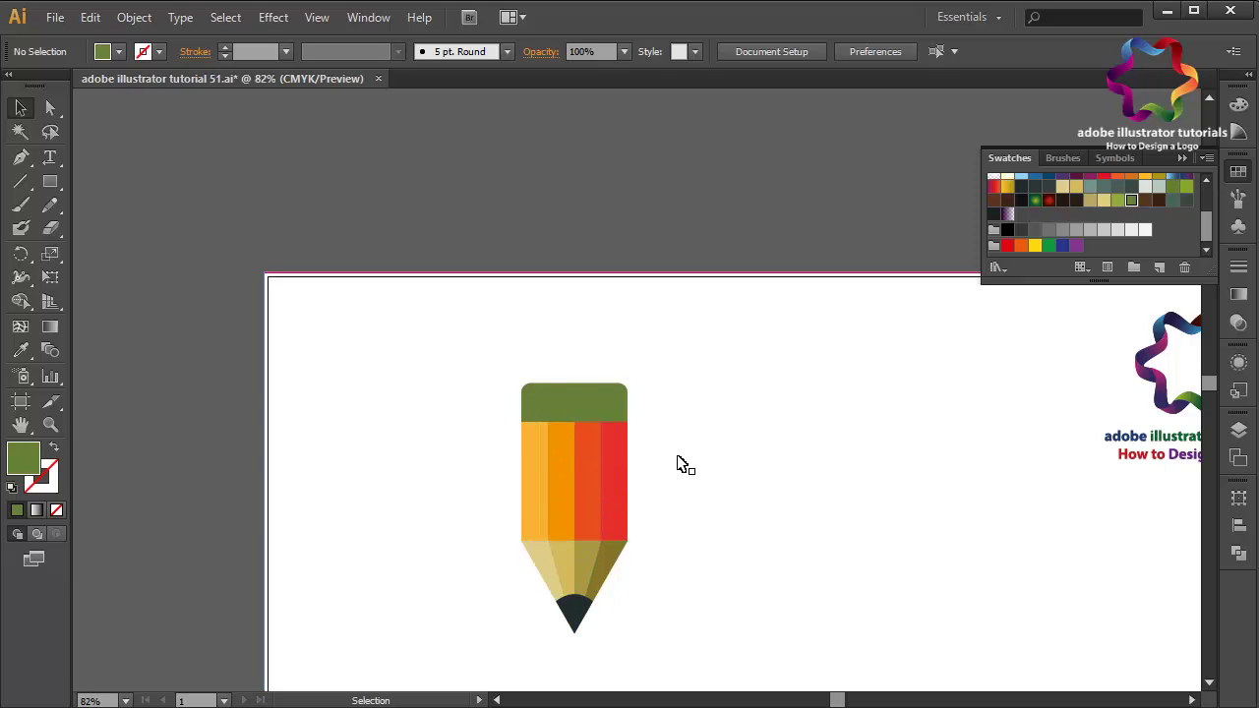
Draw a small rectangle on the cap above the orange stripe, deleting an oversized stray one.
click(50, 182)
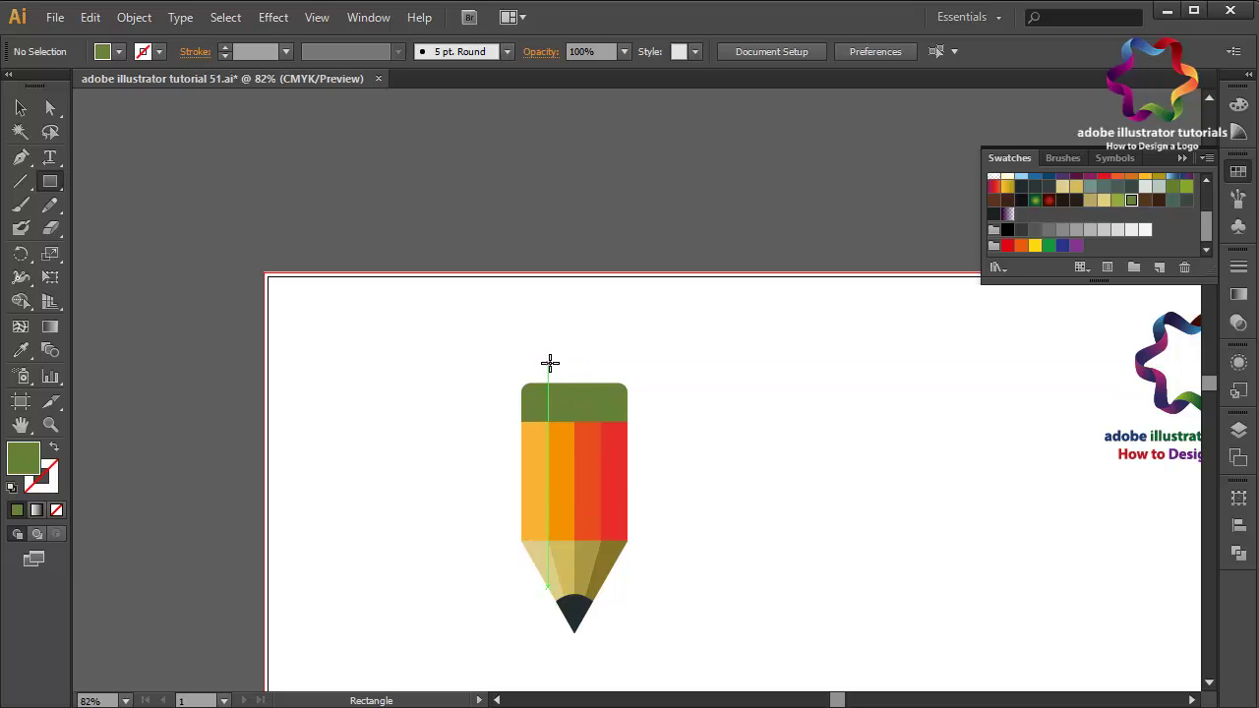
drag(547, 364, 687, 461)
click(20, 108)
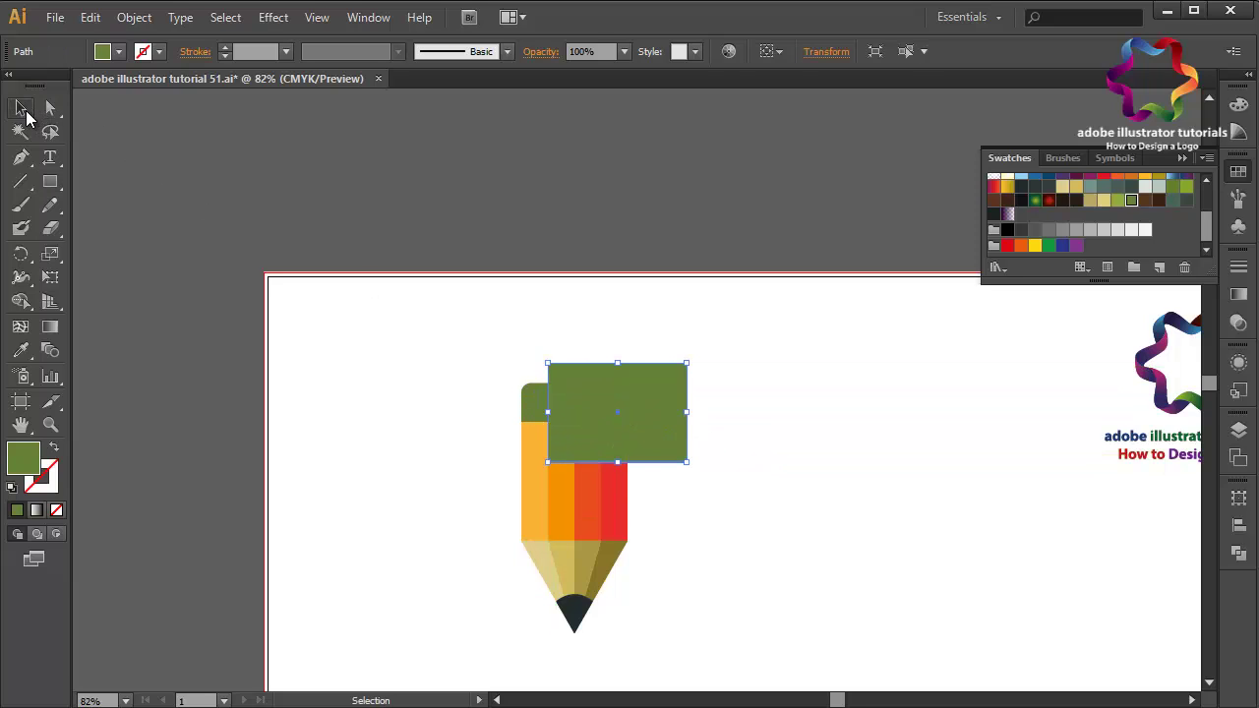
key(Delete)
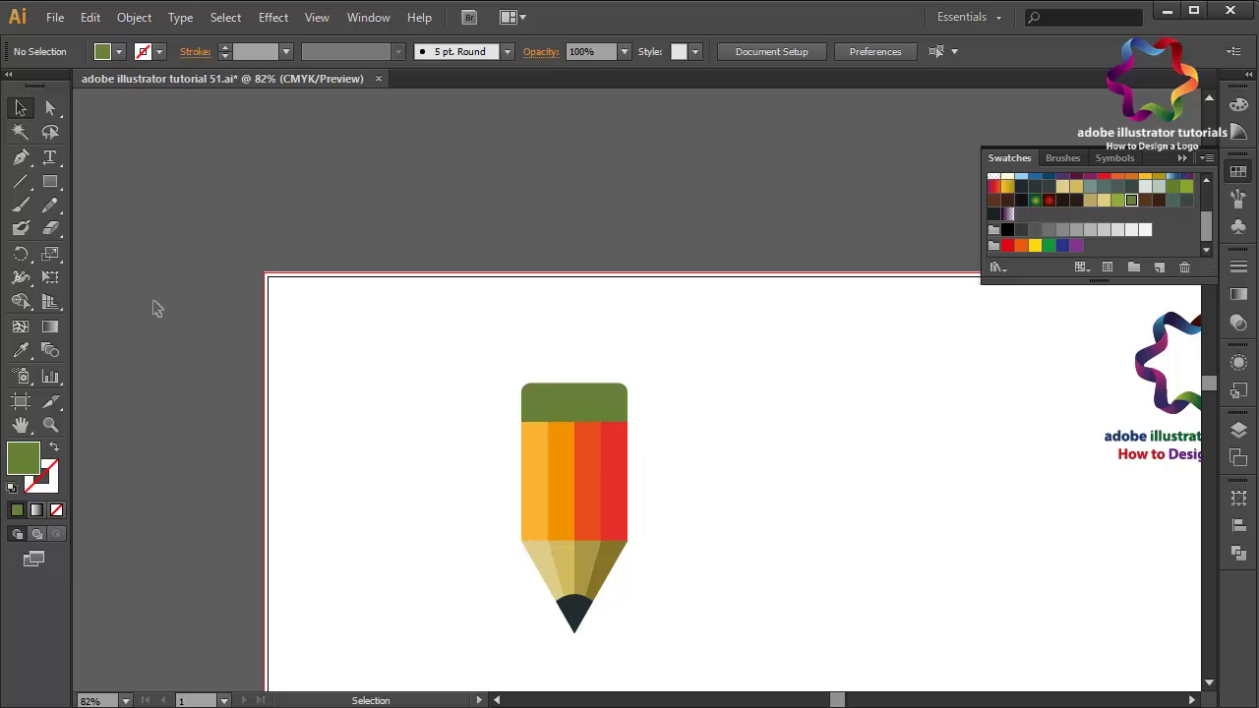
click(51, 182)
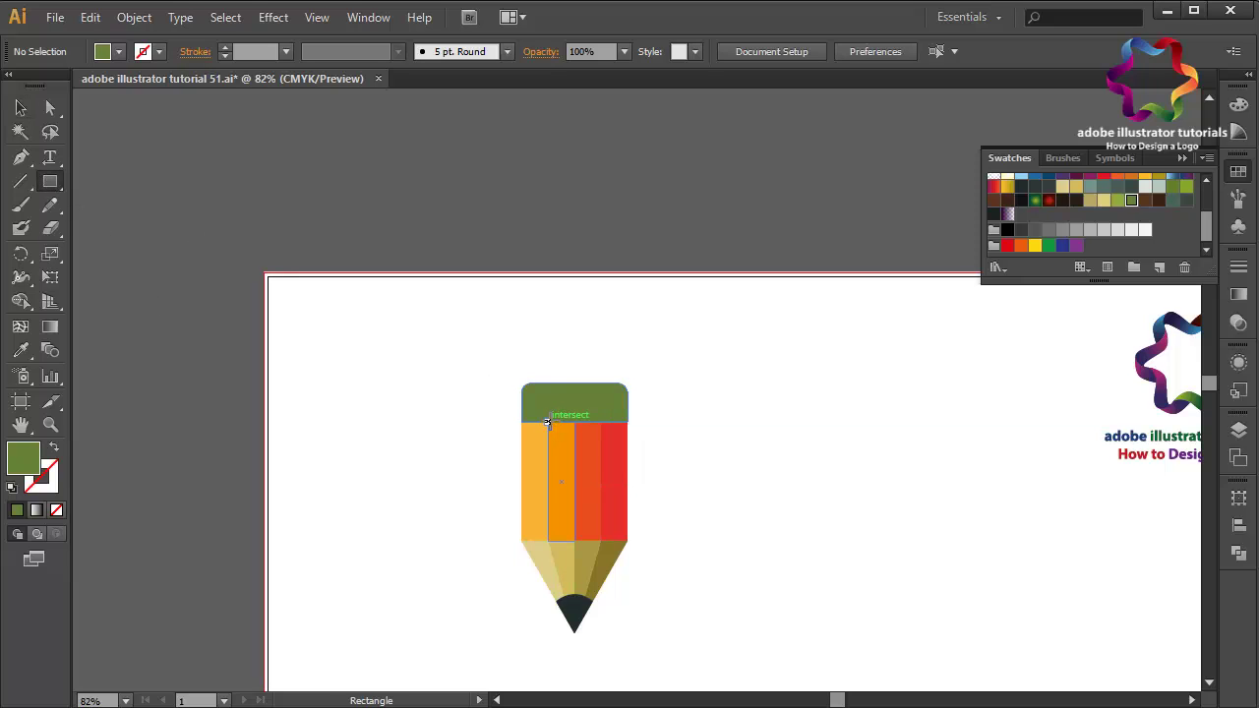
mouse_move(548, 422)
mouse_down()
mouse_move(574, 383)
mouse_move(601, 422)
mouse_move(573, 383)
mouse_up()
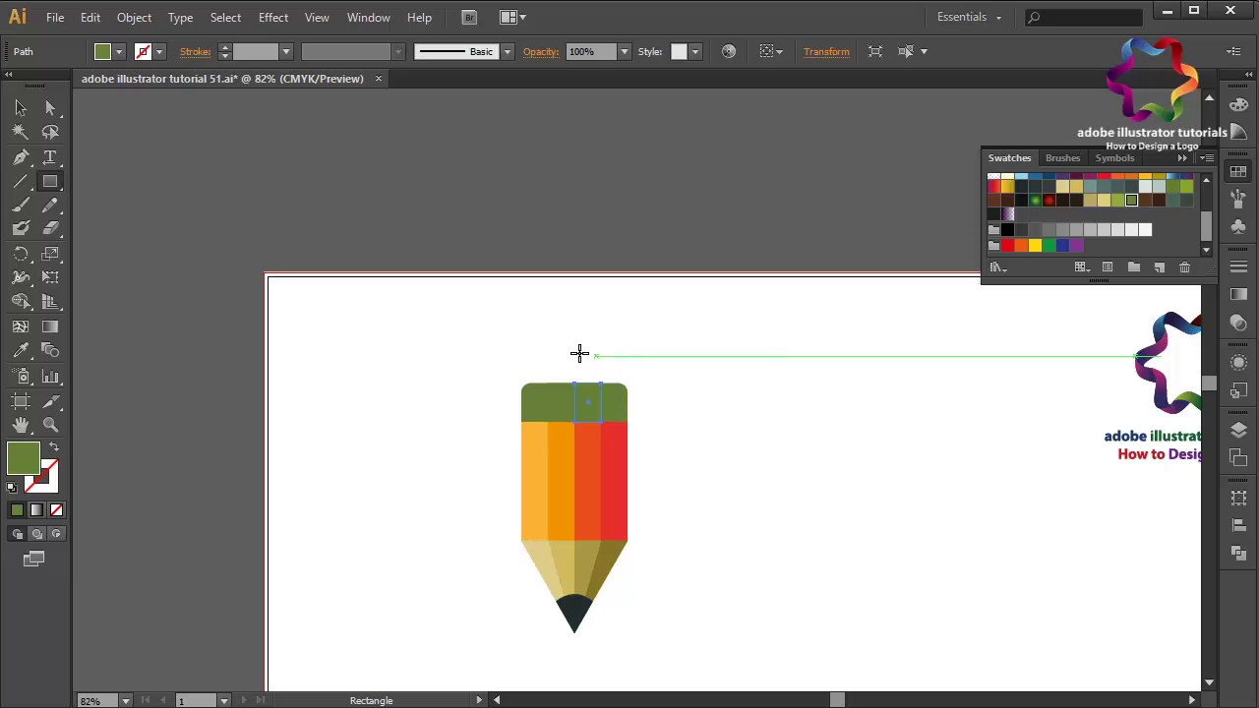
click(20, 108)
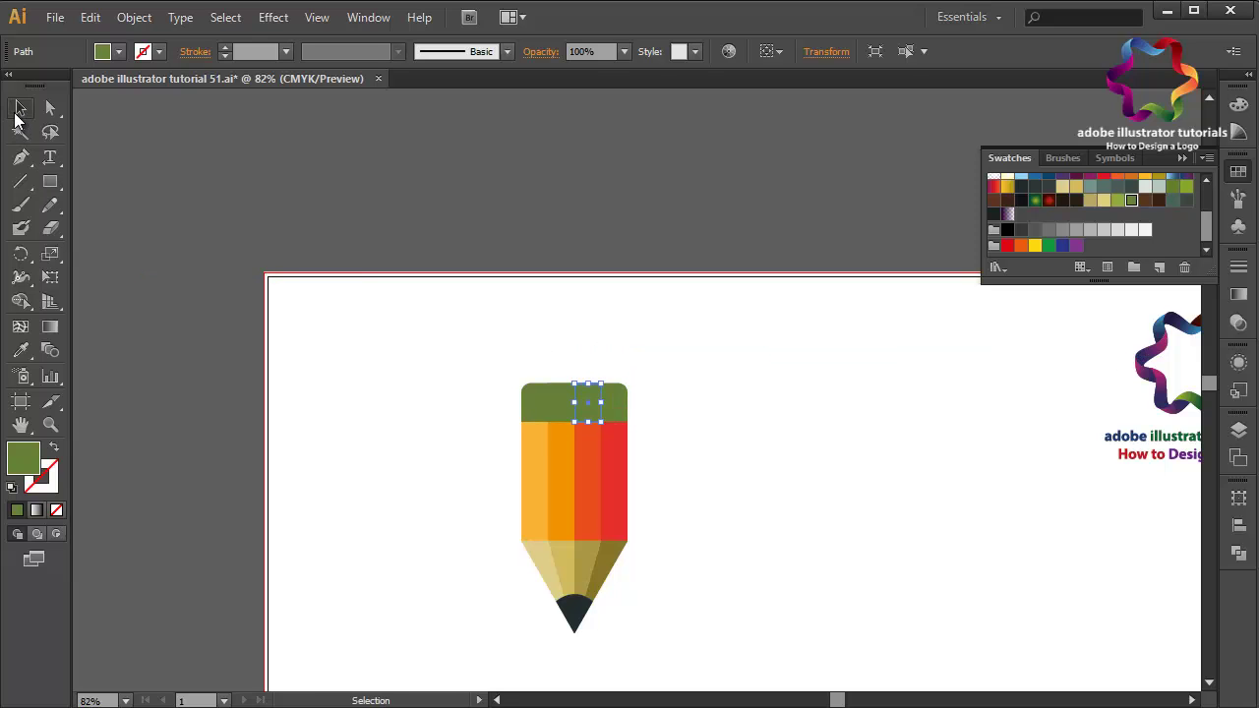
click(582, 565)
Fill the small cap piece above the third stripe with the tip's tan AA9742.
double_click(32, 470)
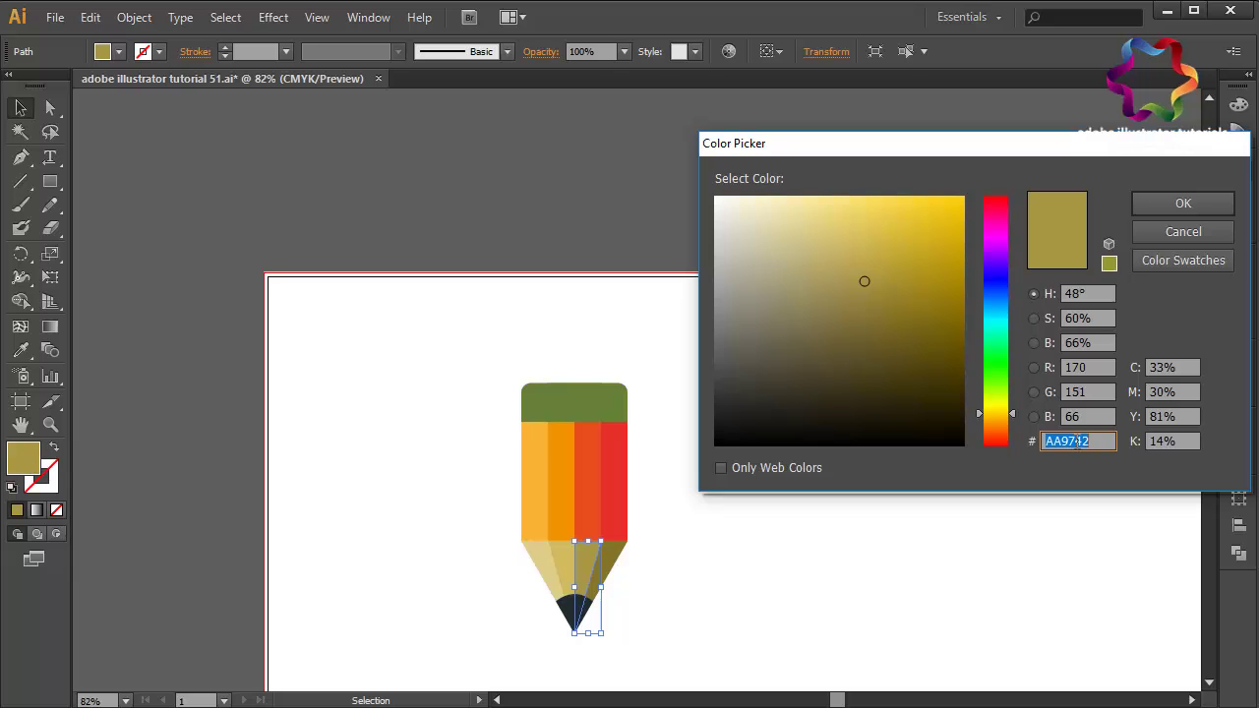
right_click(1077, 441)
click(958, 514)
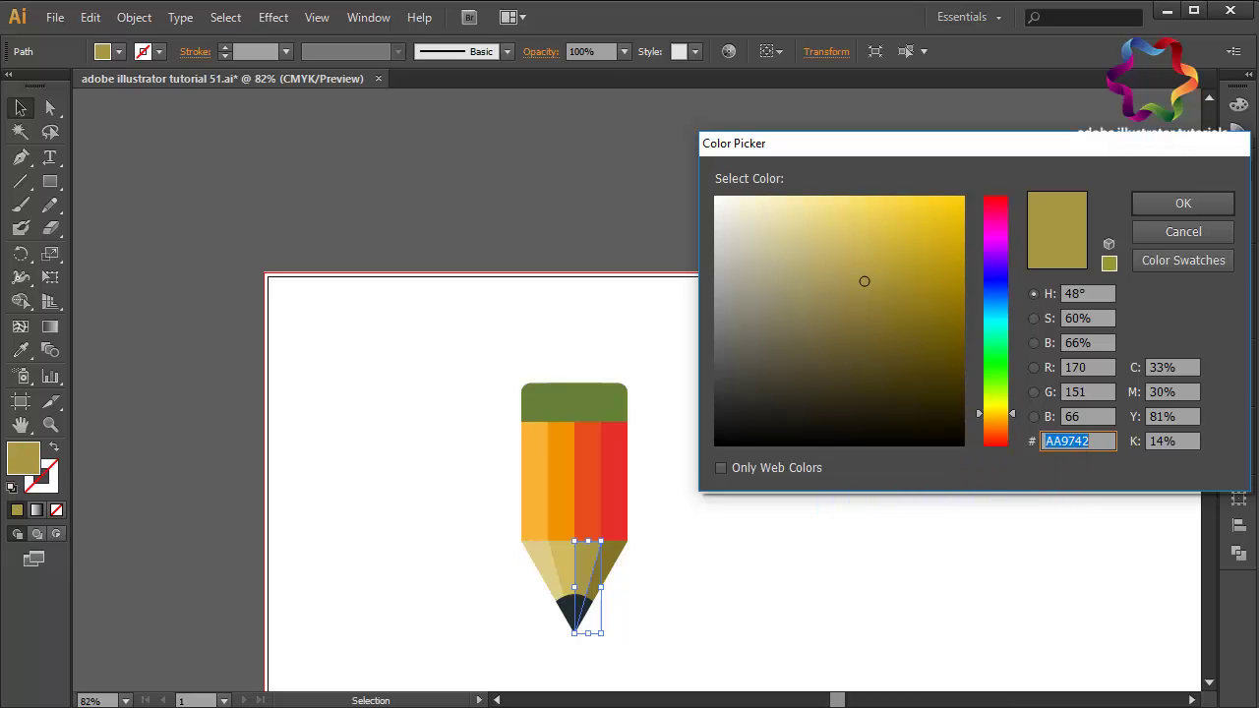
click(1183, 204)
click(591, 413)
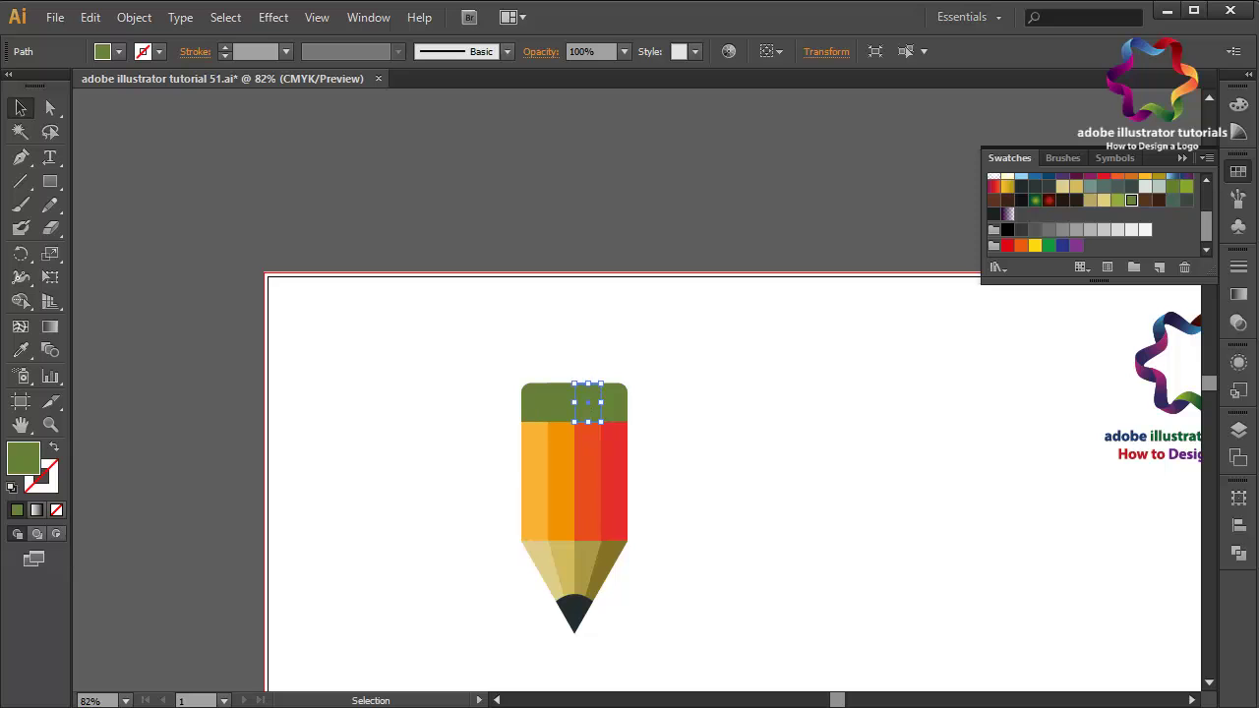
double_click(29, 462)
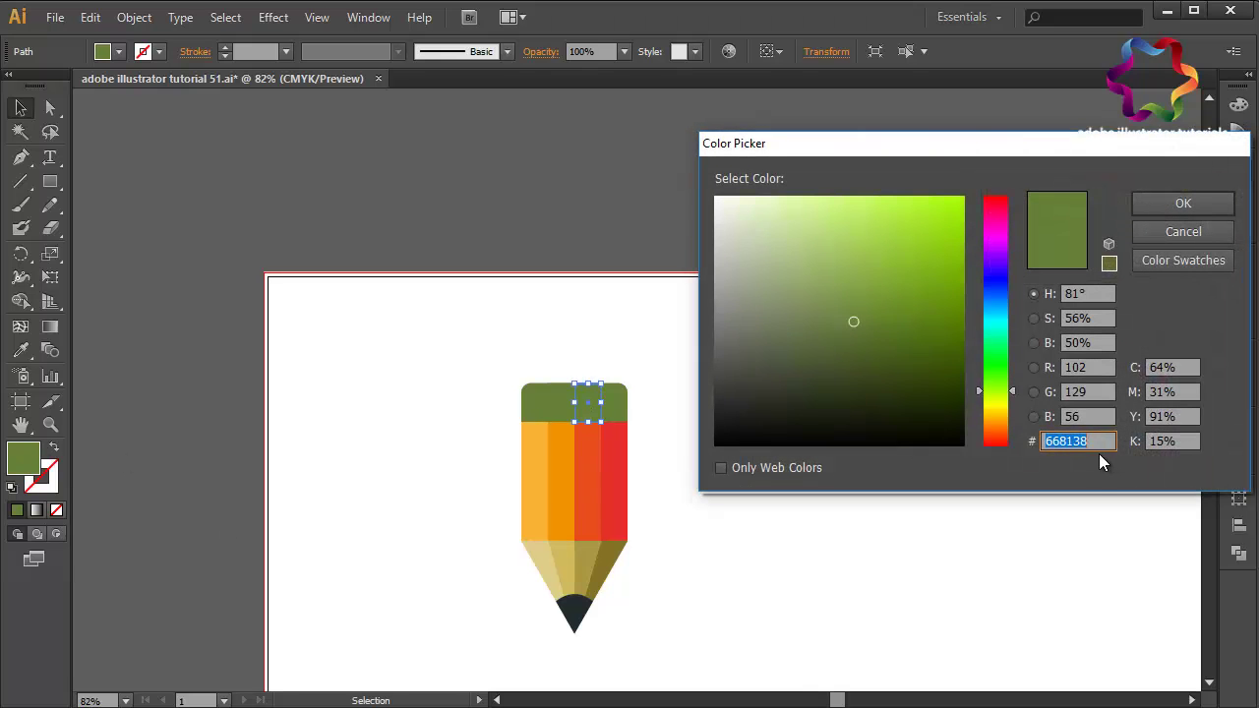
right_click(1101, 450)
click(958, 540)
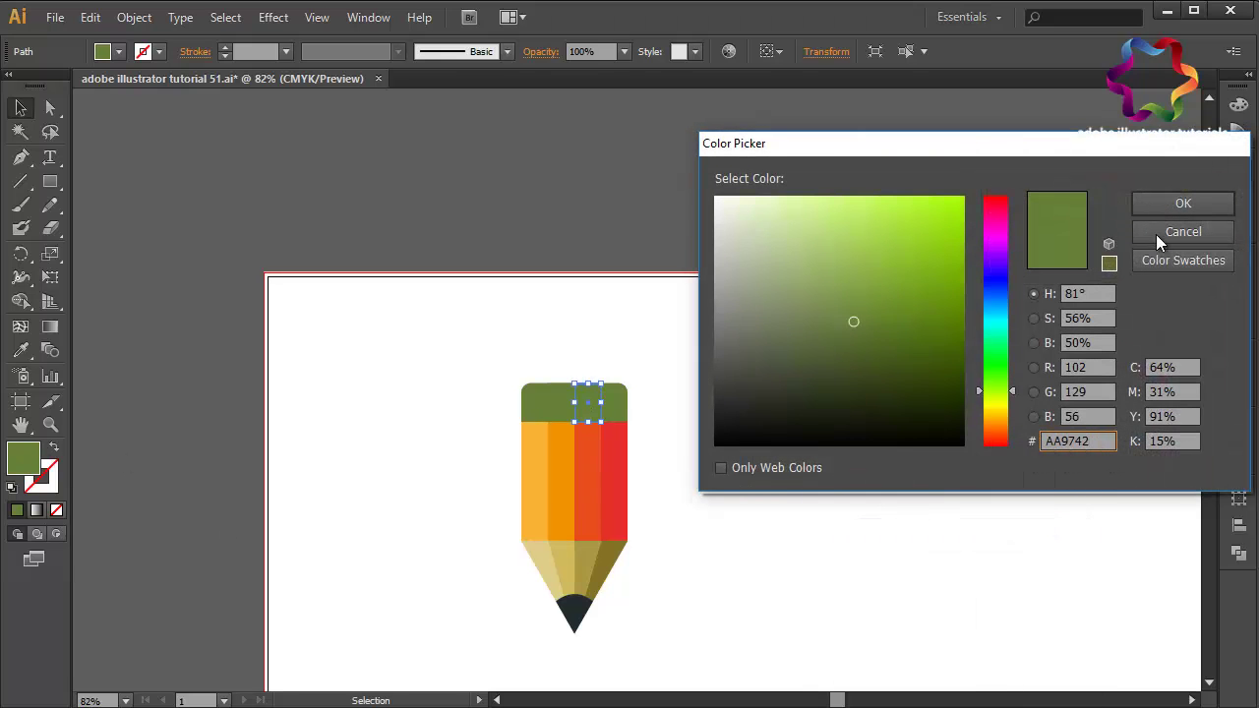
click(1157, 207)
Fill the cap piece above the orange stripe with the lighter tip shade D1BA5C.
click(558, 569)
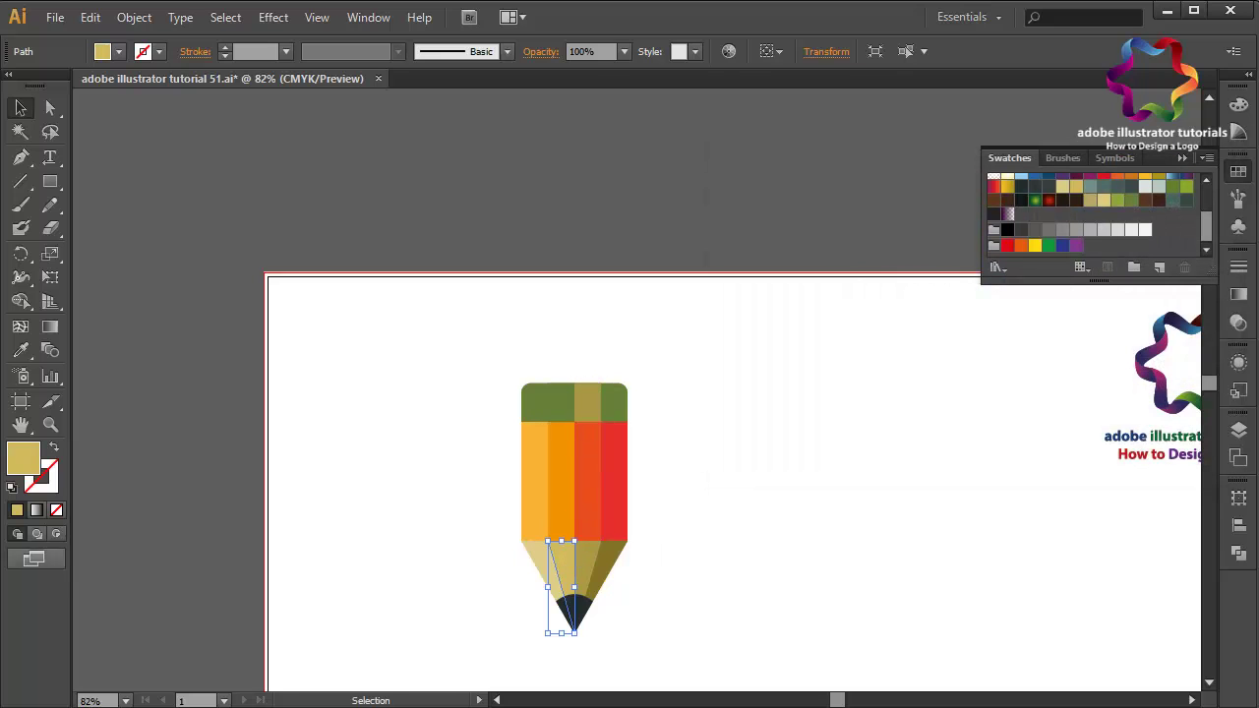
double_click(18, 472)
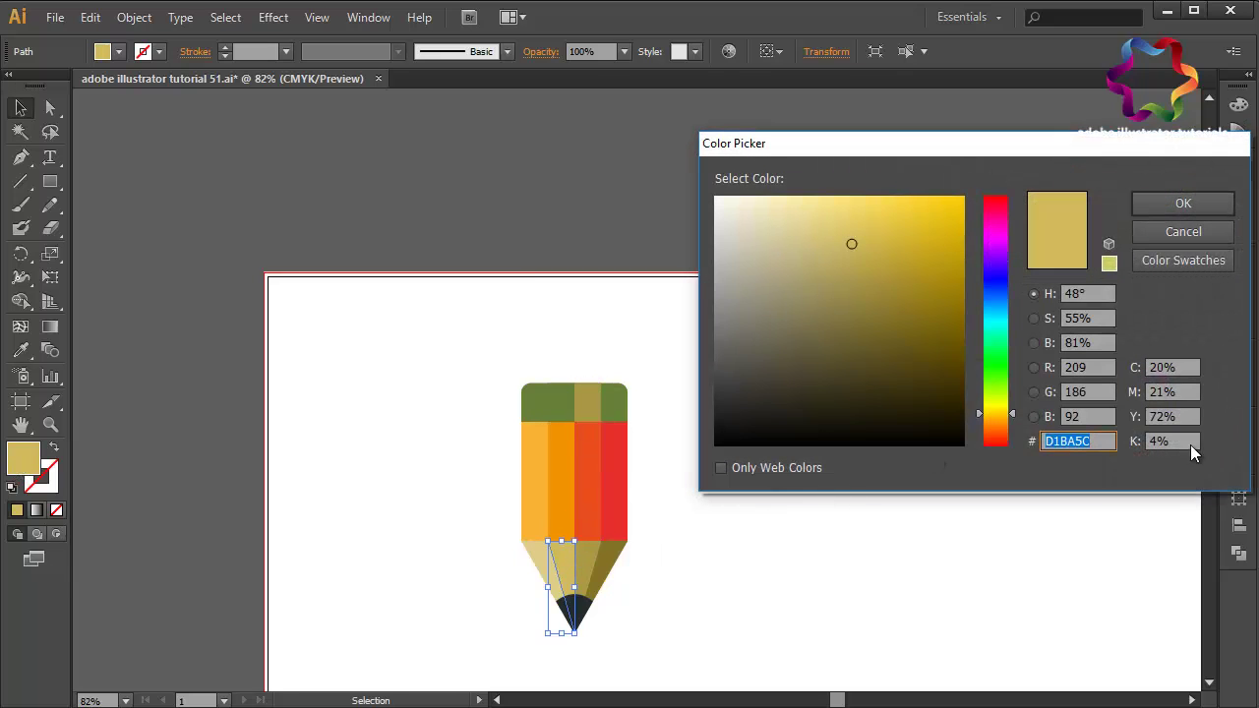
right_click(1089, 447)
click(903, 240)
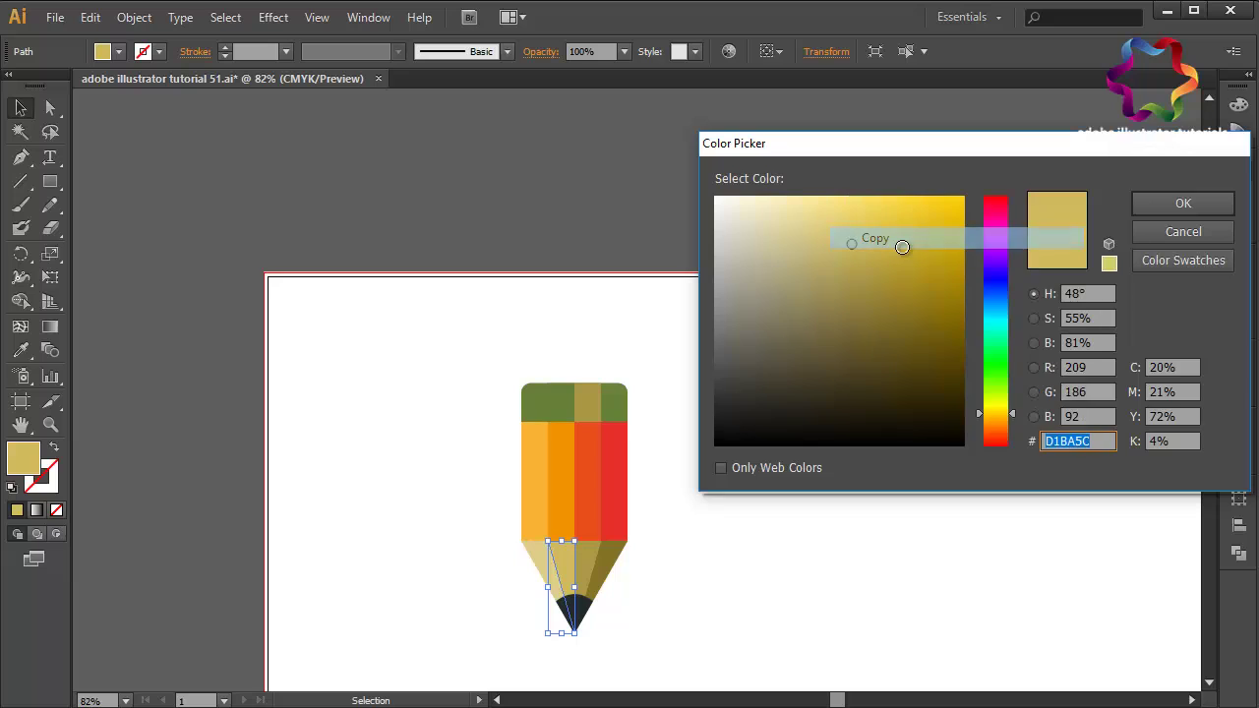
click(1228, 204)
click(561, 408)
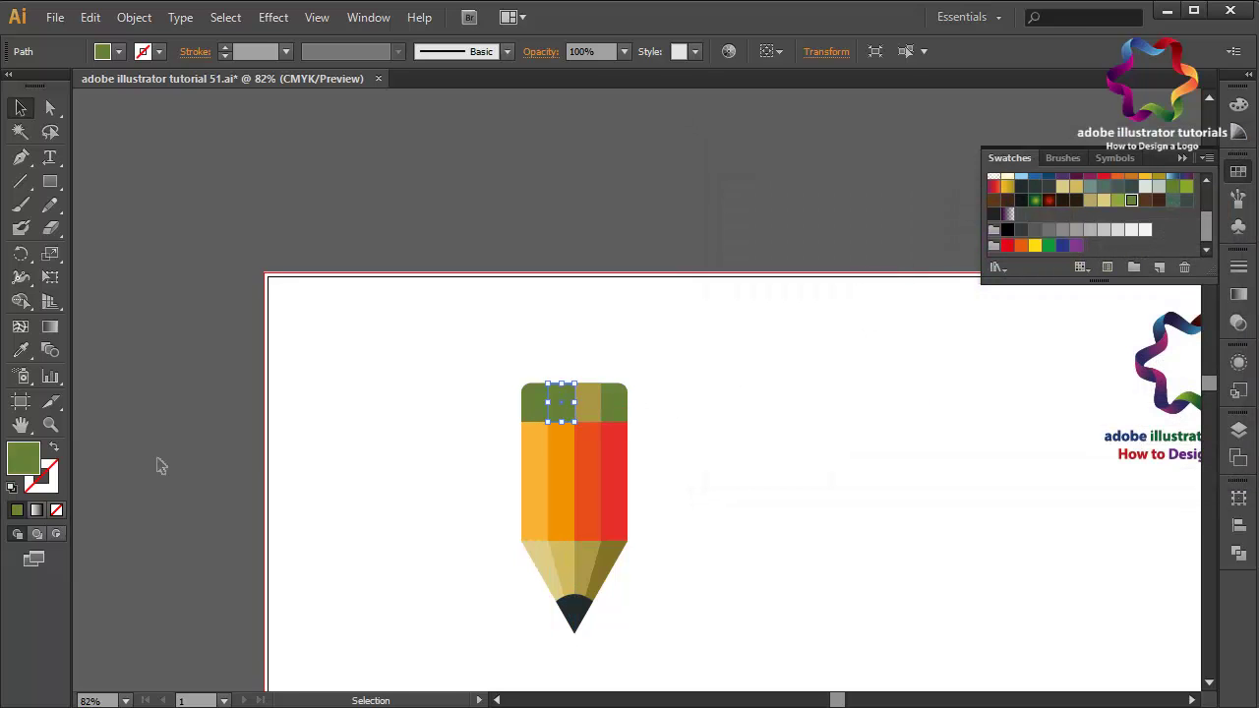
double_click(20, 471)
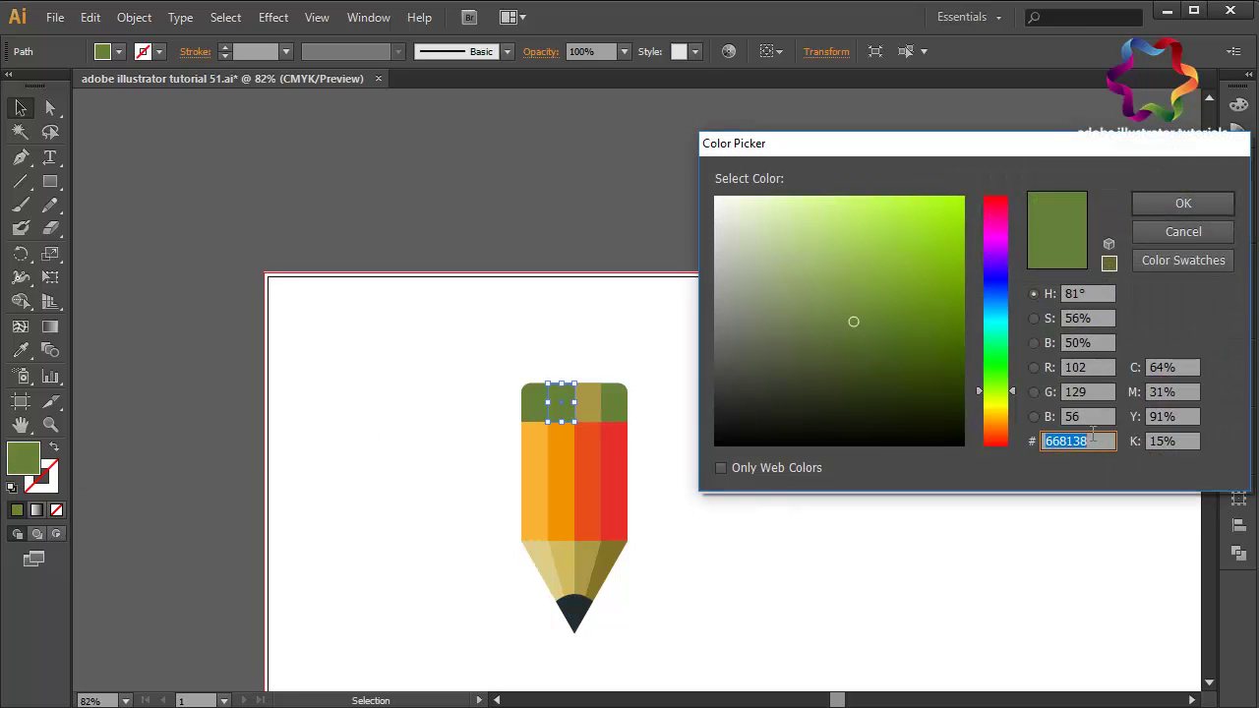
right_click(1095, 440)
click(929, 520)
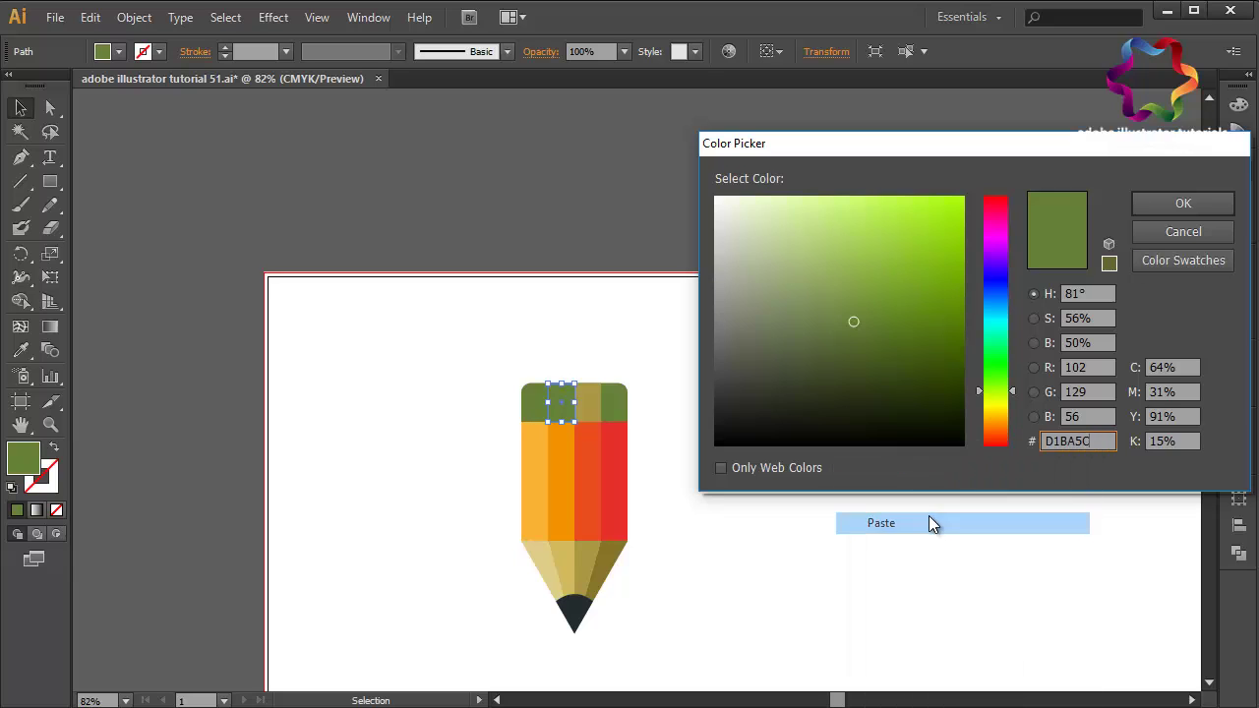
click(1184, 204)
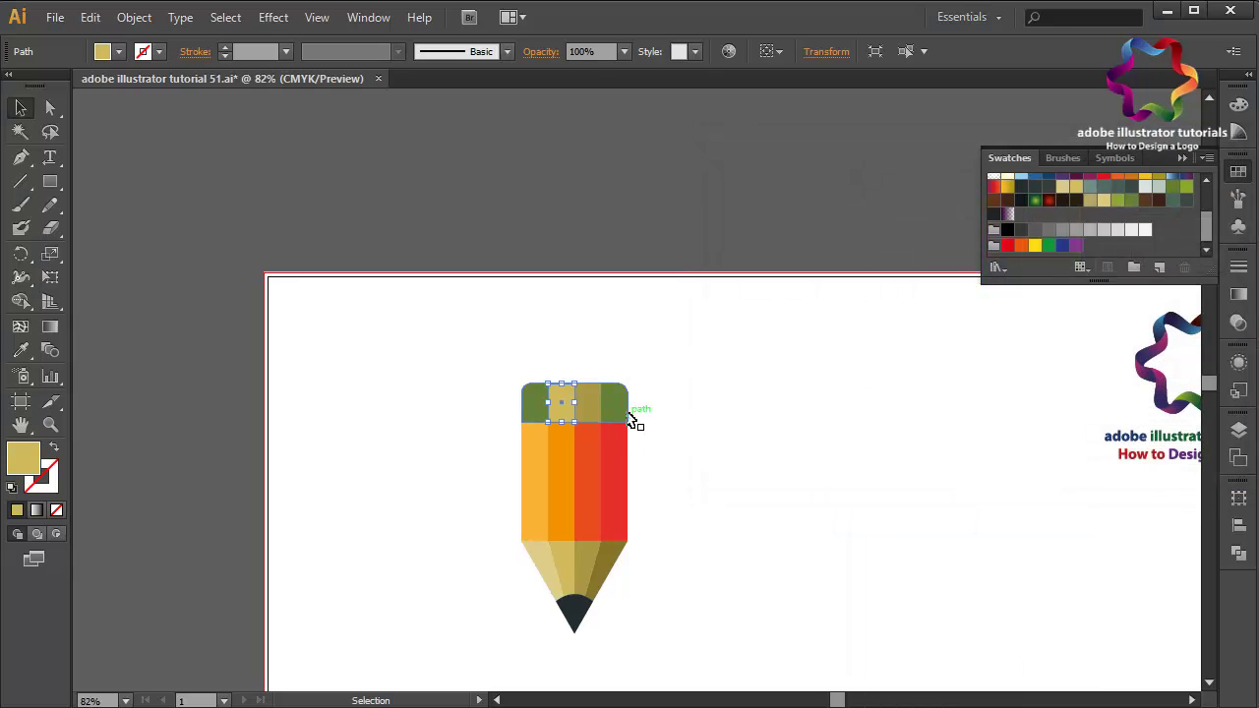
Fill the outer green cap shape with the palest tip shade DECC86.
click(554, 573)
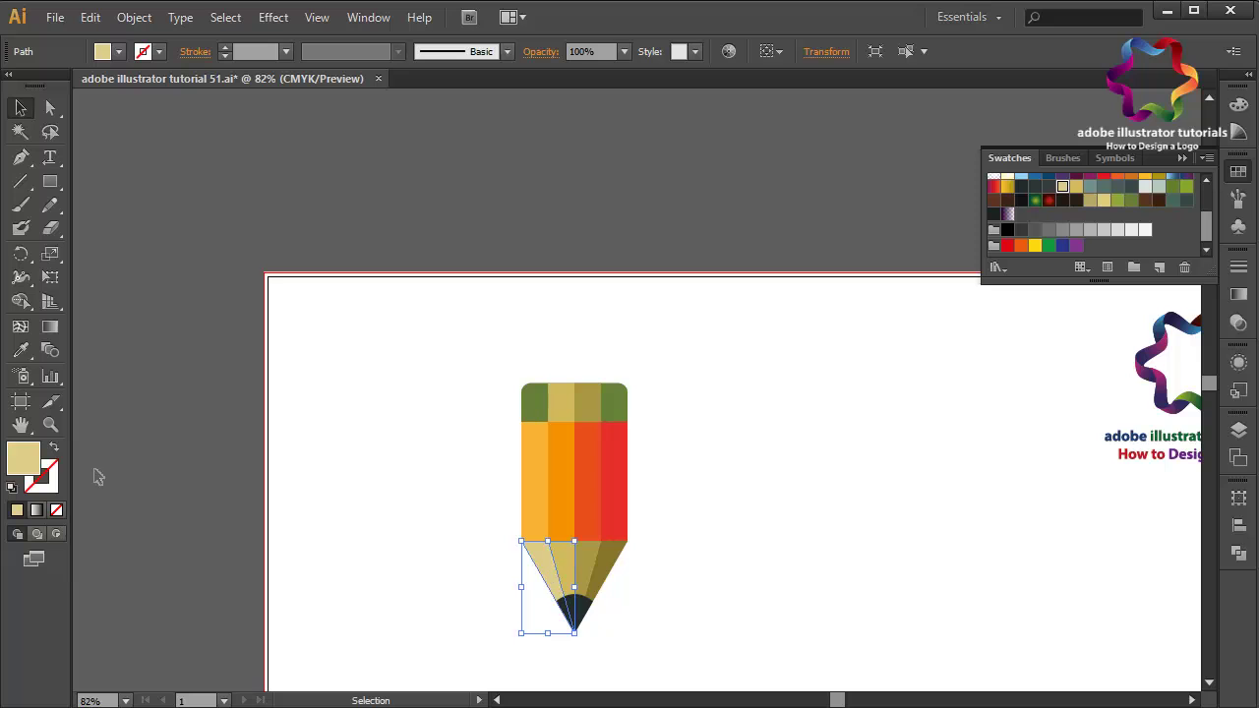
double_click(29, 458)
key(Return)
click(541, 409)
double_click(27, 469)
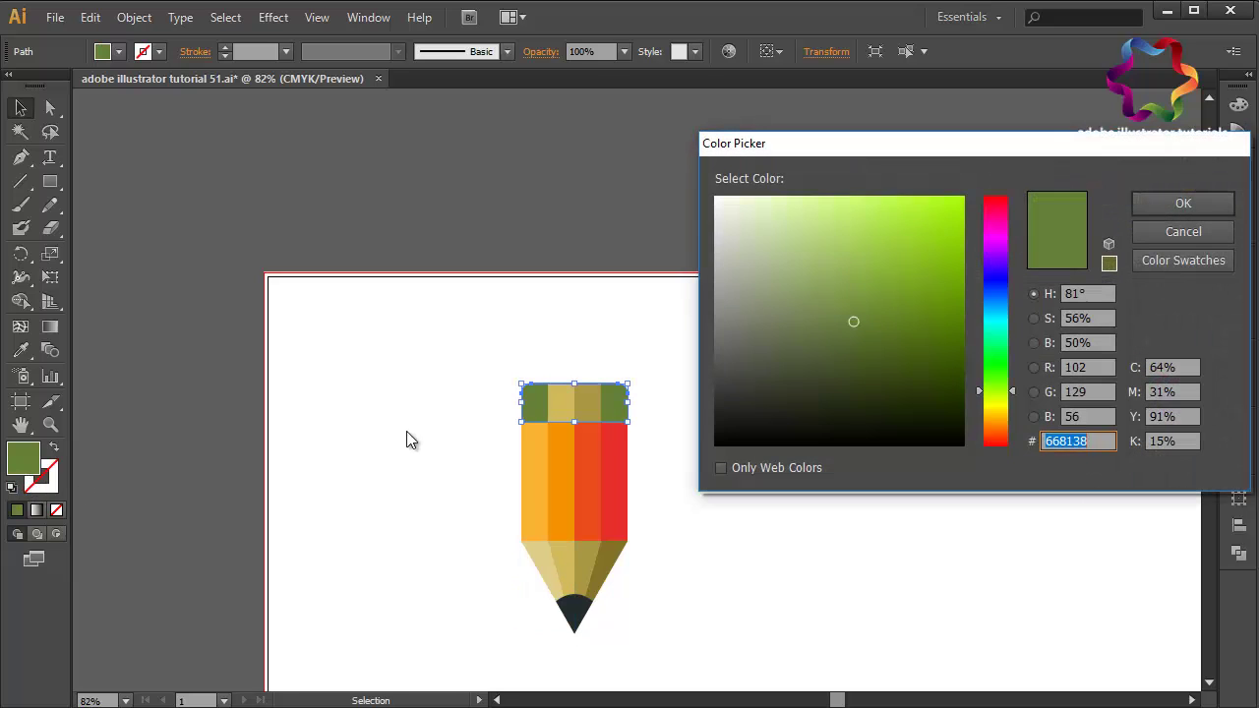
right_click(1067, 443)
click(964, 524)
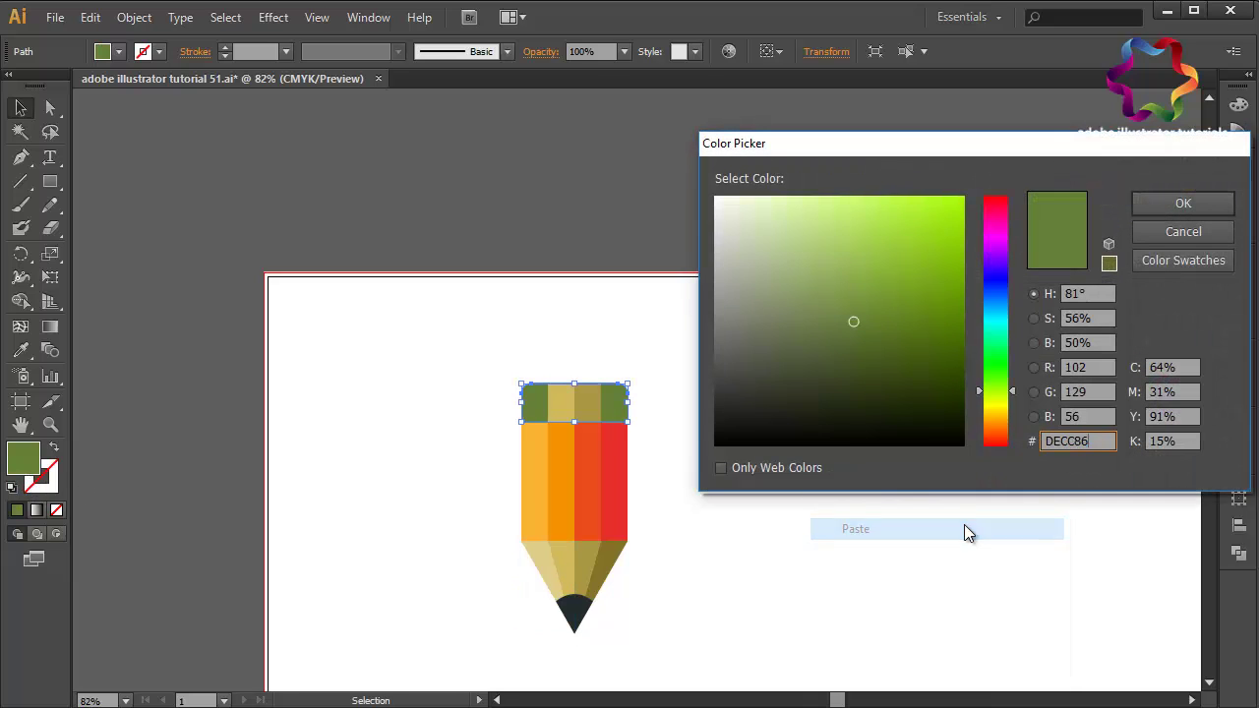
click(1141, 210)
click(642, 211)
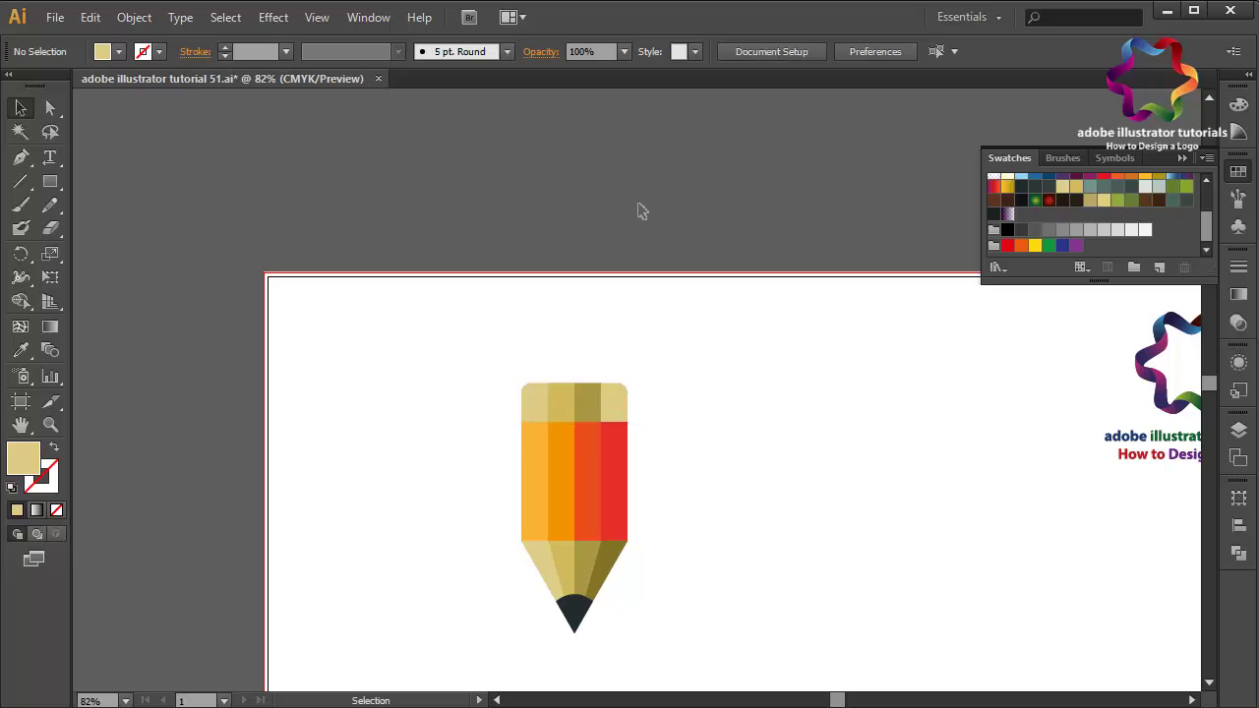
Copy the cap's outer shape and paste a copy in front.
click(623, 411)
click(55, 17)
mouse_move(90, 17)
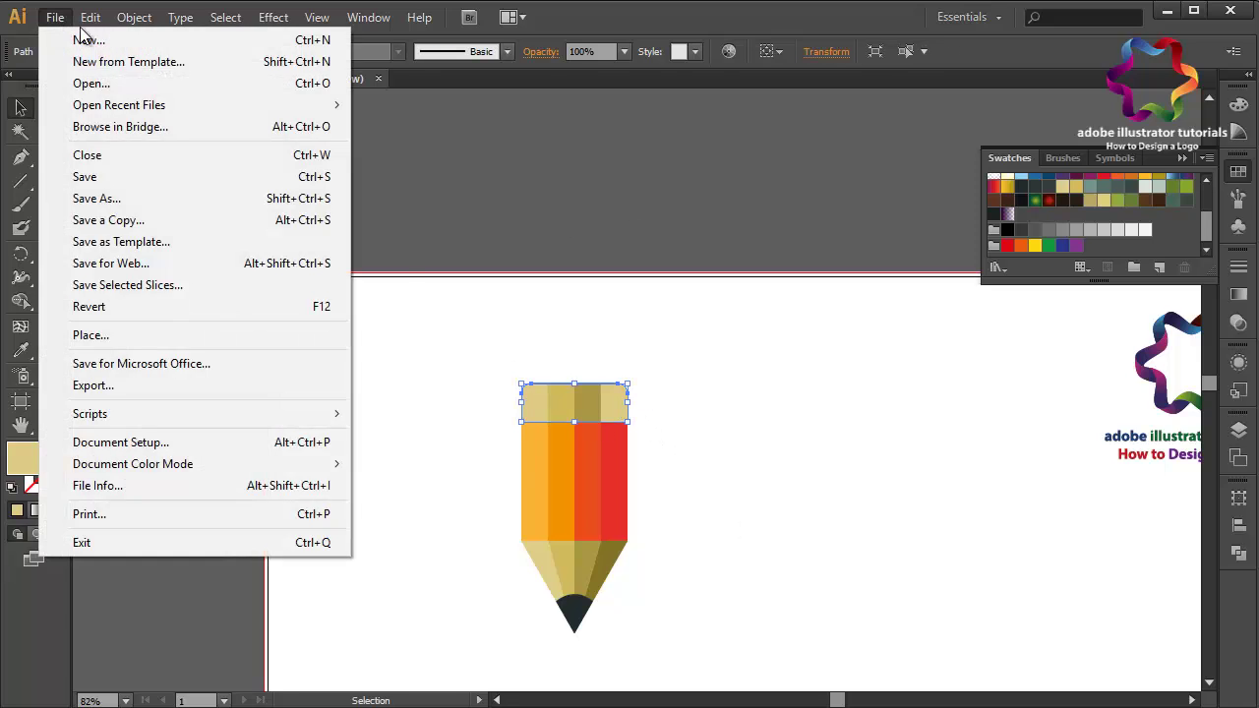
click(120, 115)
click(89, 17)
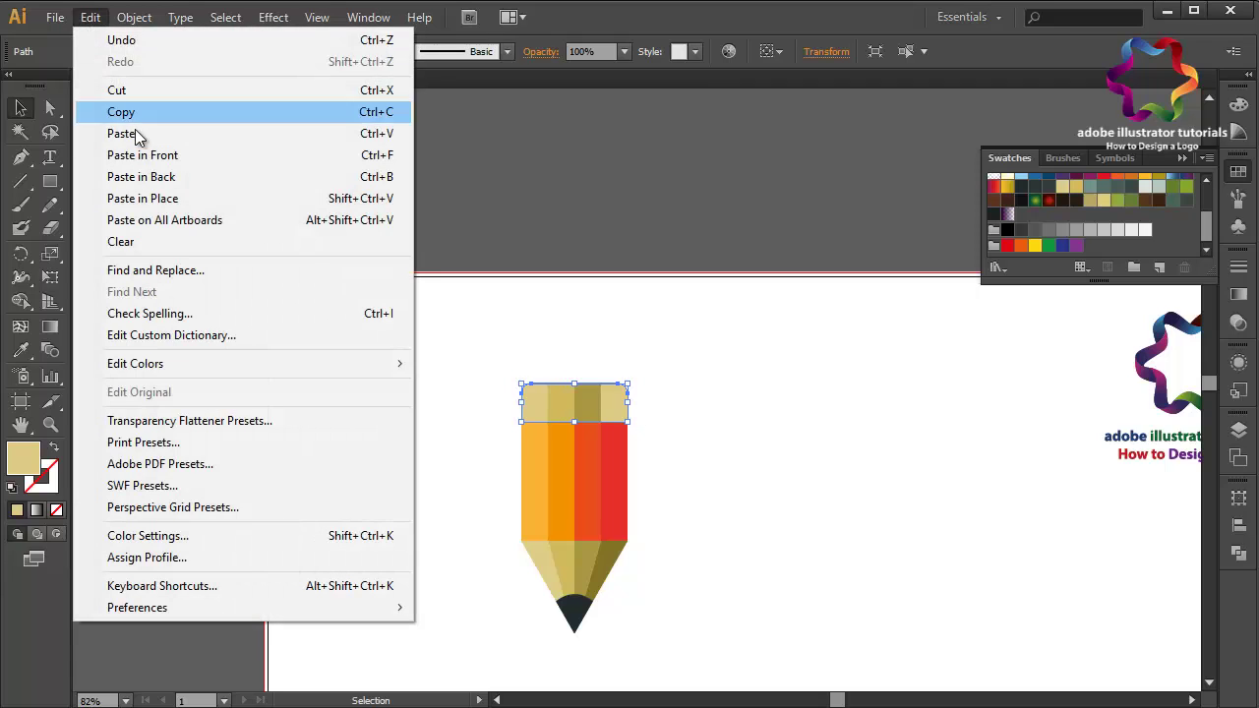
click(143, 155)
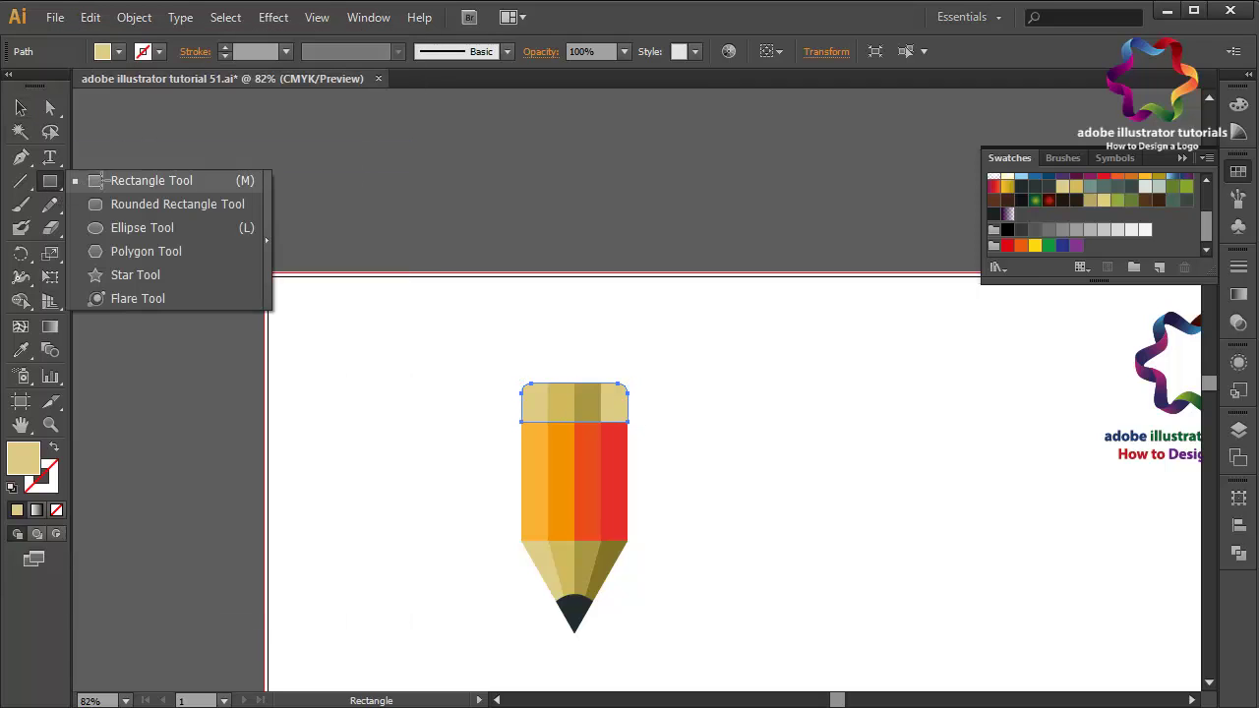
Draw a tan rectangle at the cap's top right and stretch it left across the cap.
drag(50, 183, 94, 177)
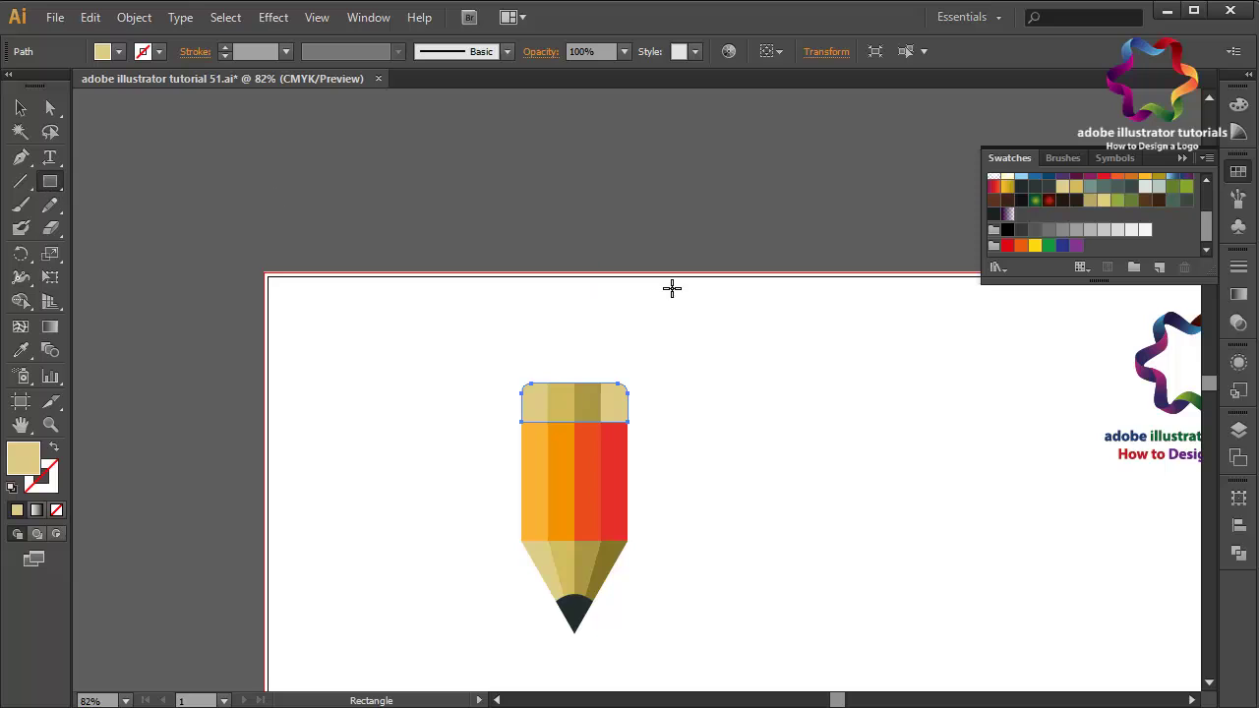
drag(601, 371, 670, 439)
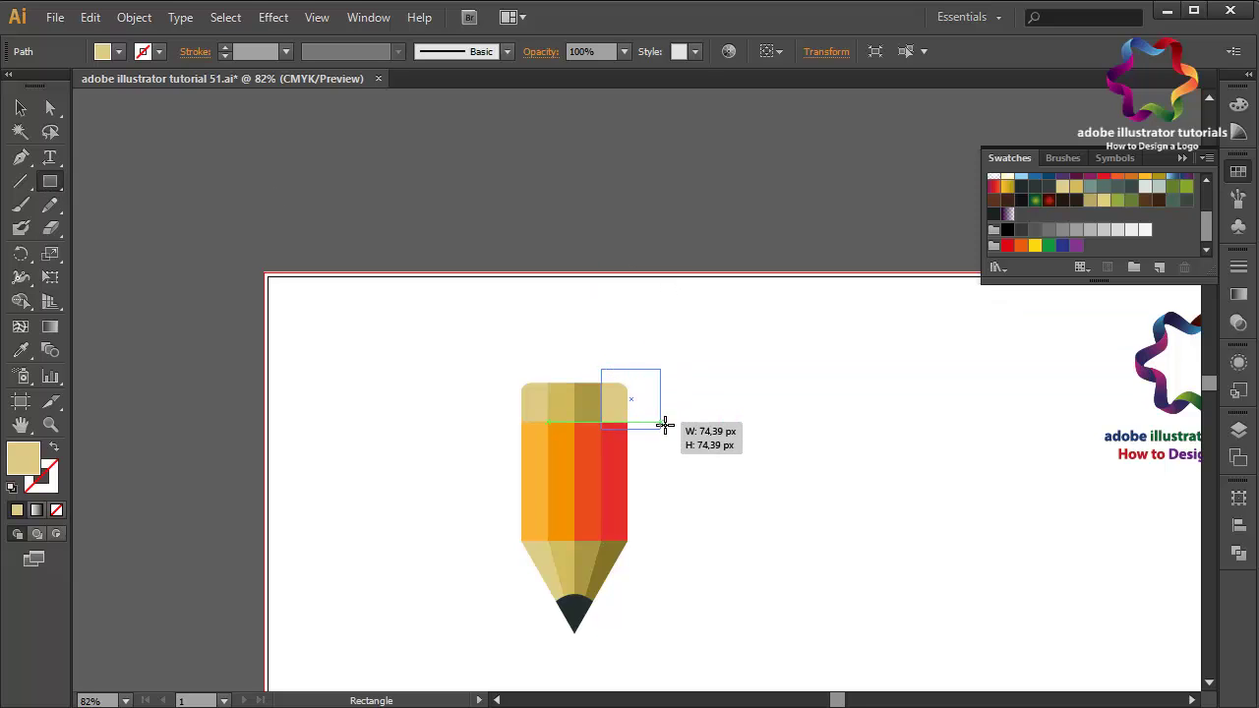
click(22, 108)
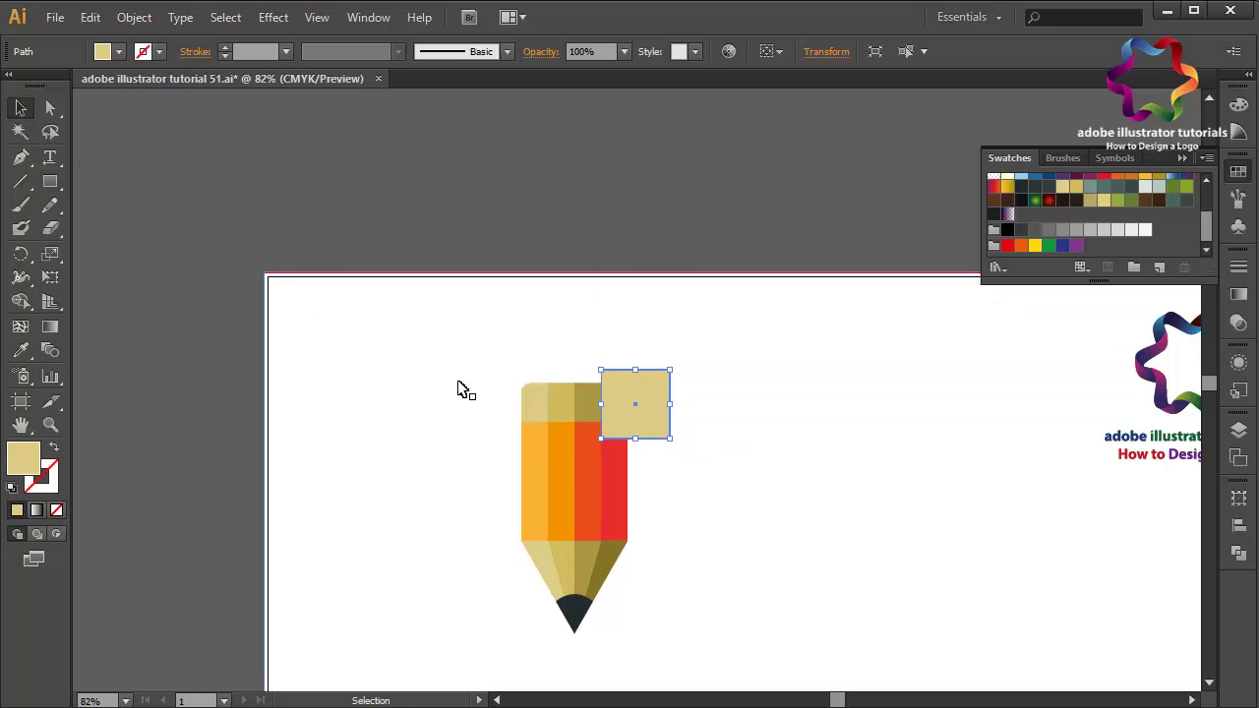
shift+click(528, 398)
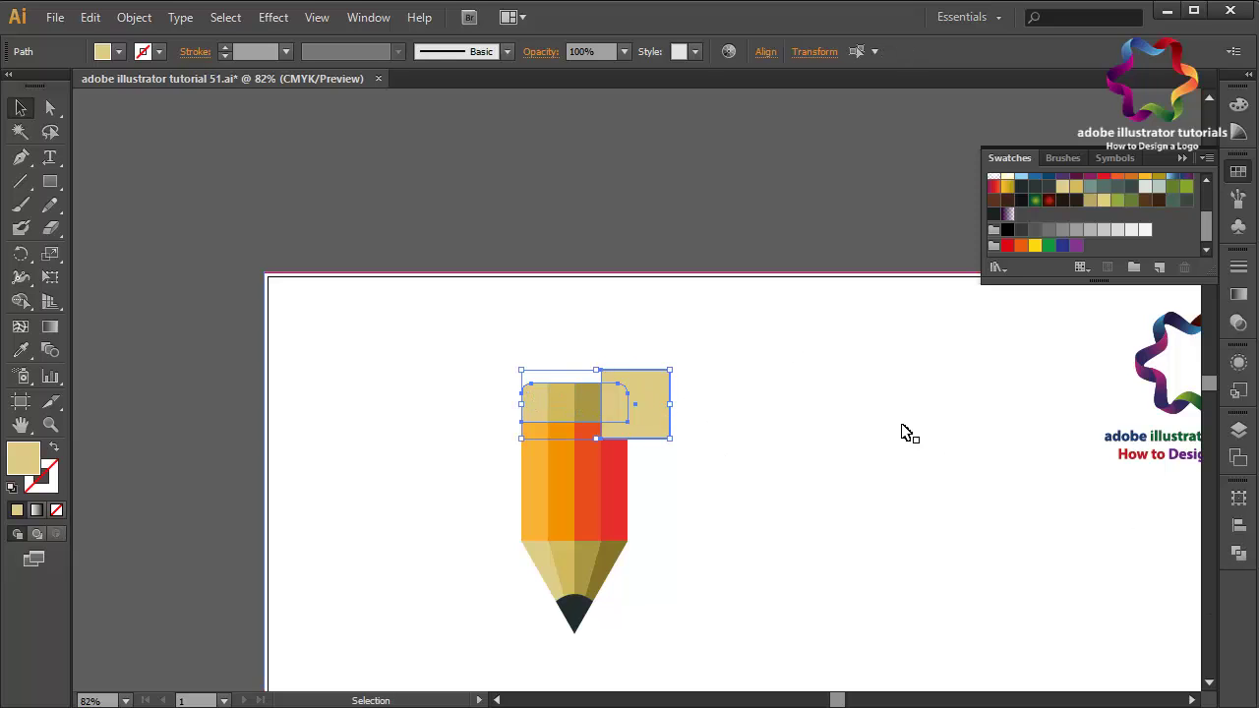
click(688, 290)
click(622, 421)
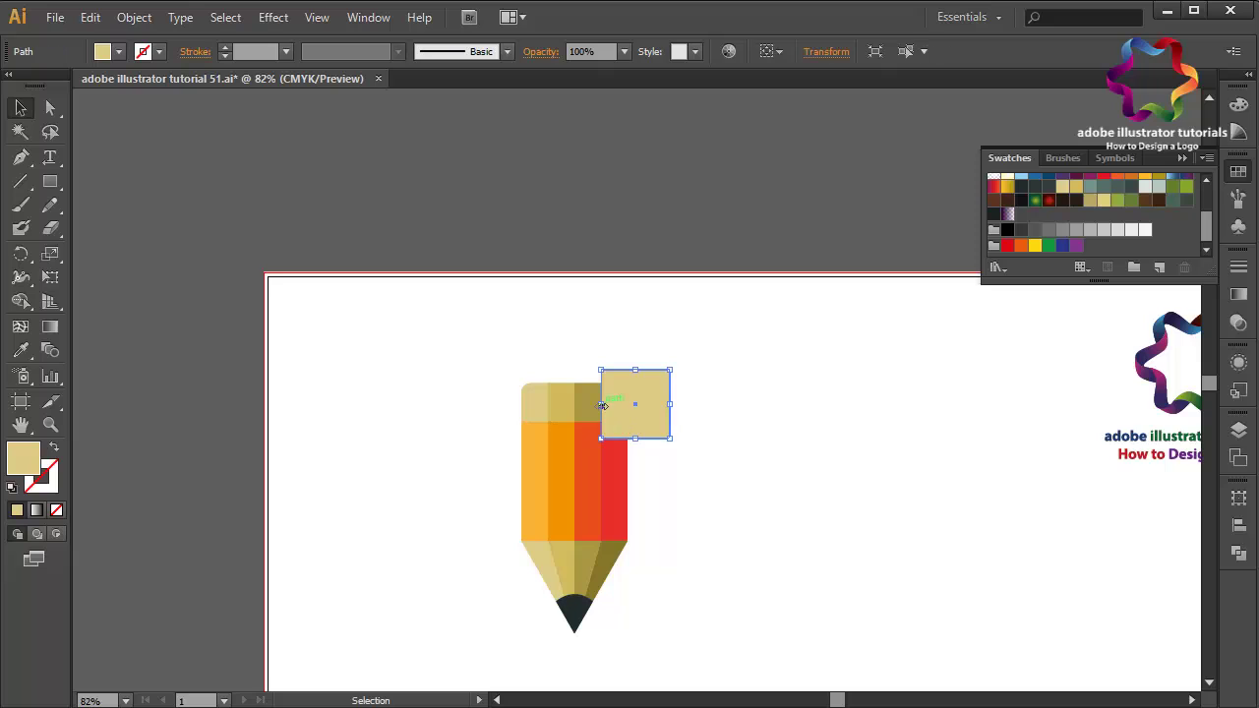
drag(604, 405, 547, 404)
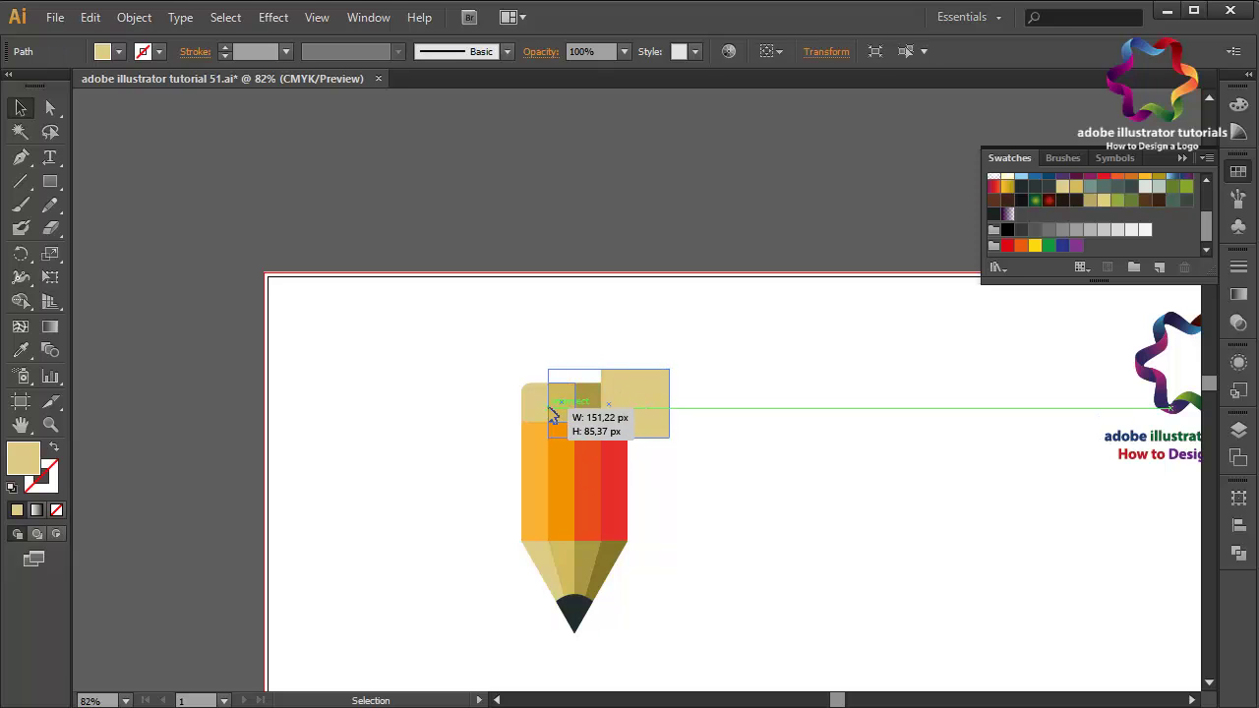
Trim the rectangle against the rounded cap using Pathfinder Minus Front.
shift+click(537, 404)
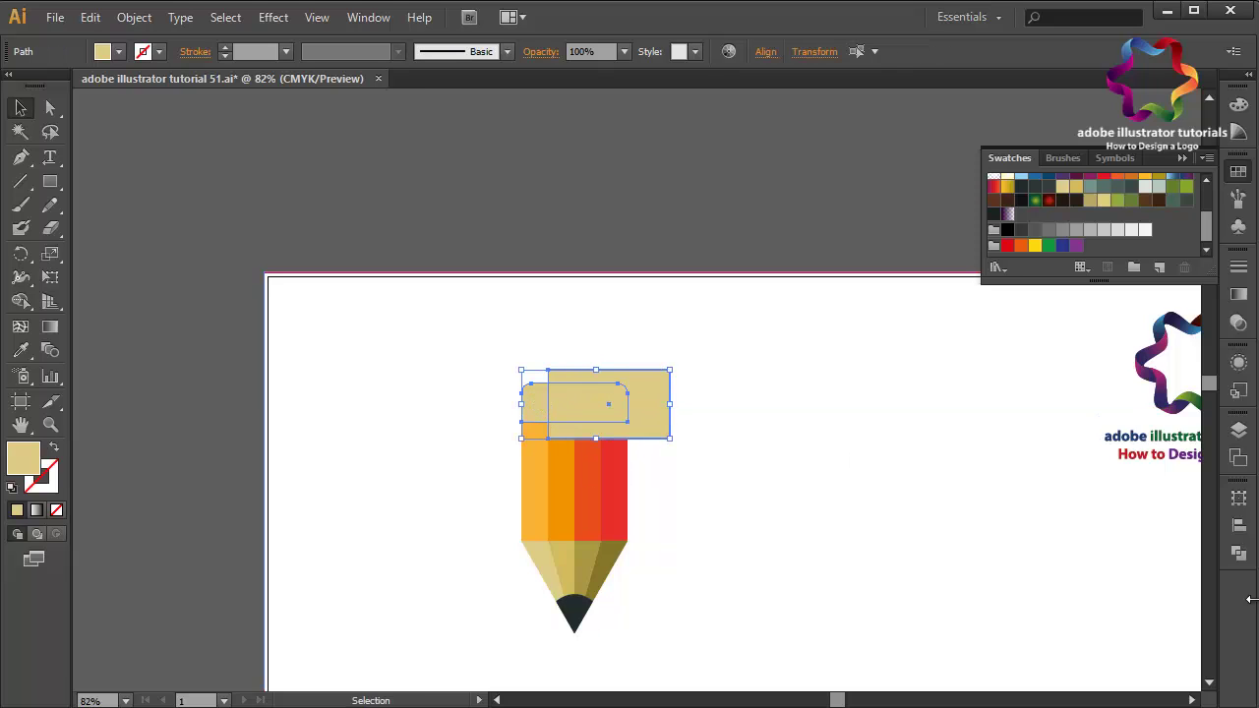
click(1238, 554)
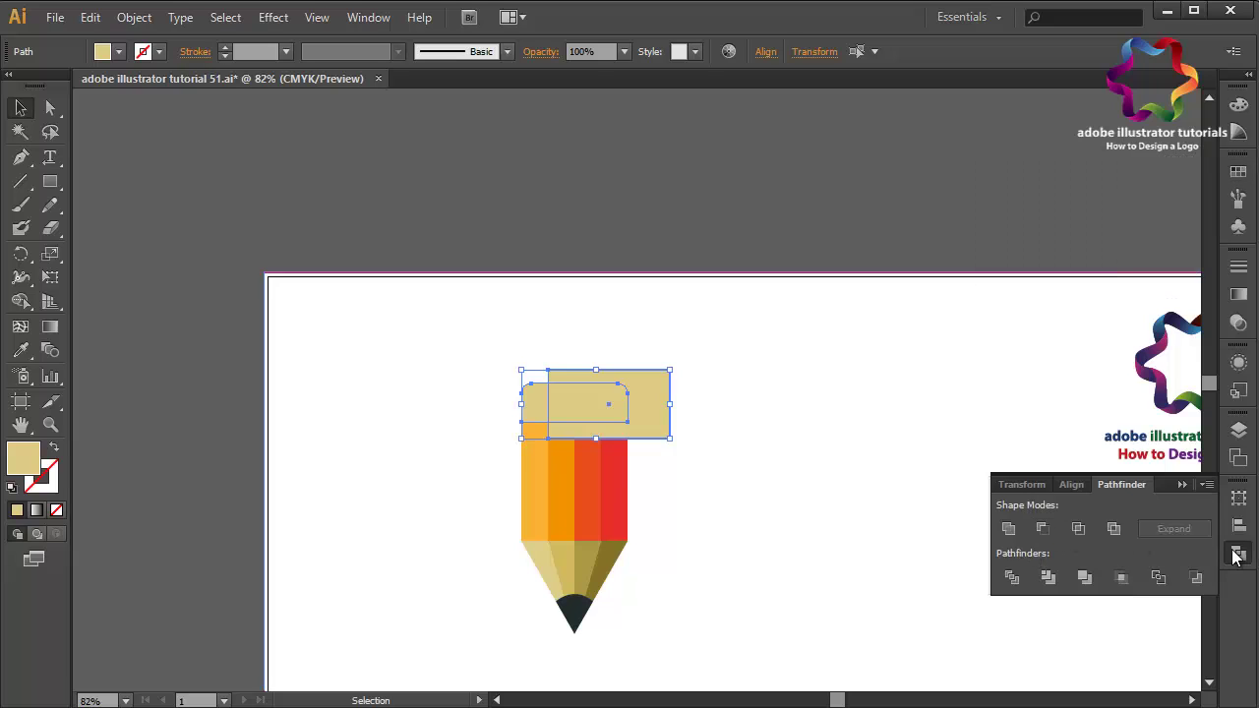
click(1043, 528)
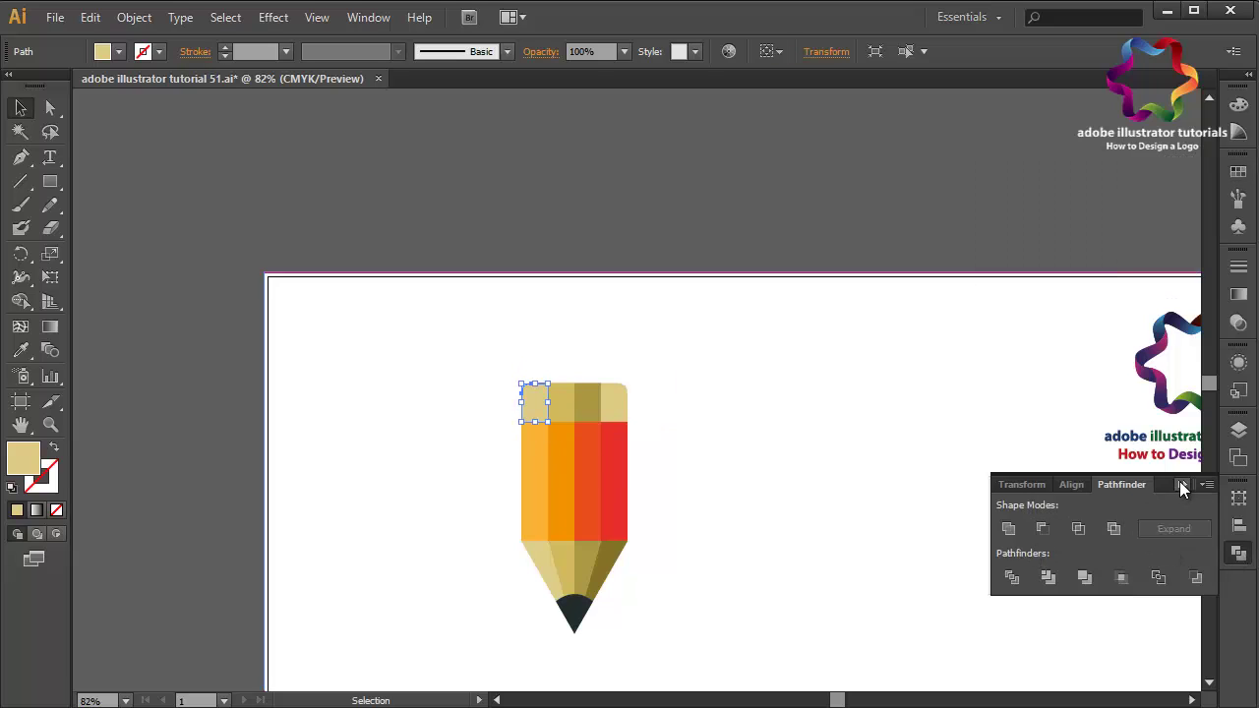
click(1181, 484)
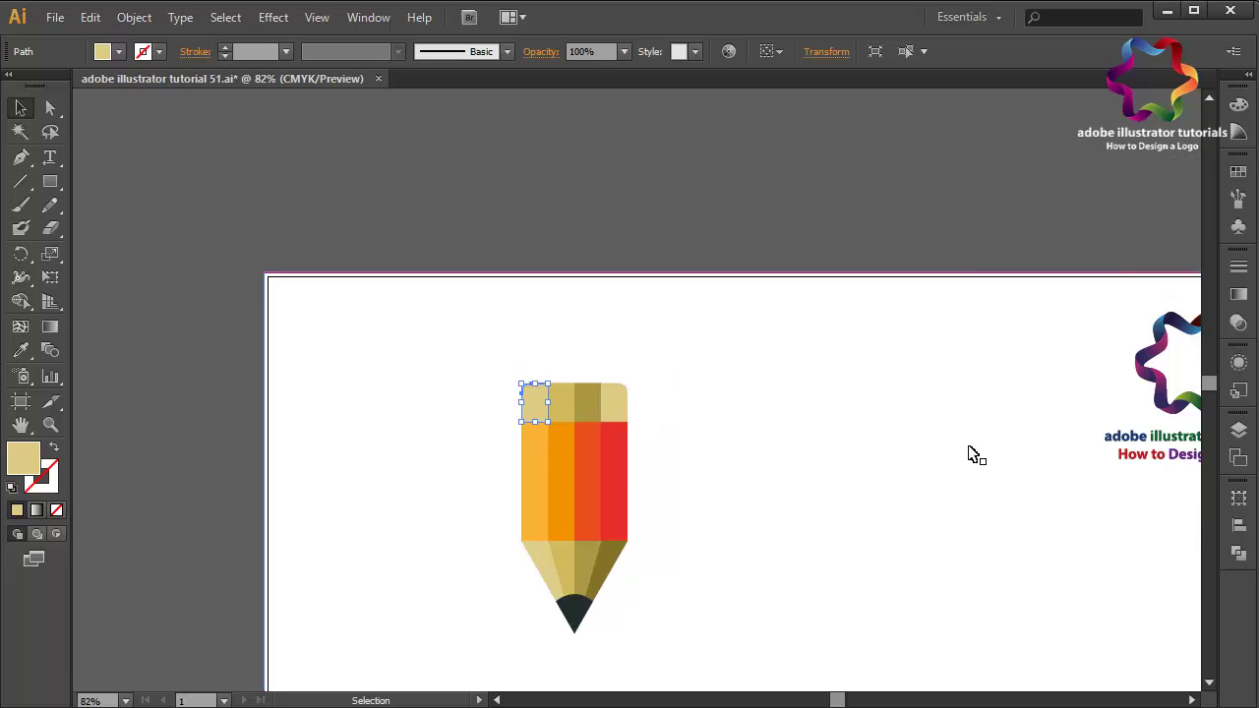
shift+click(615, 409)
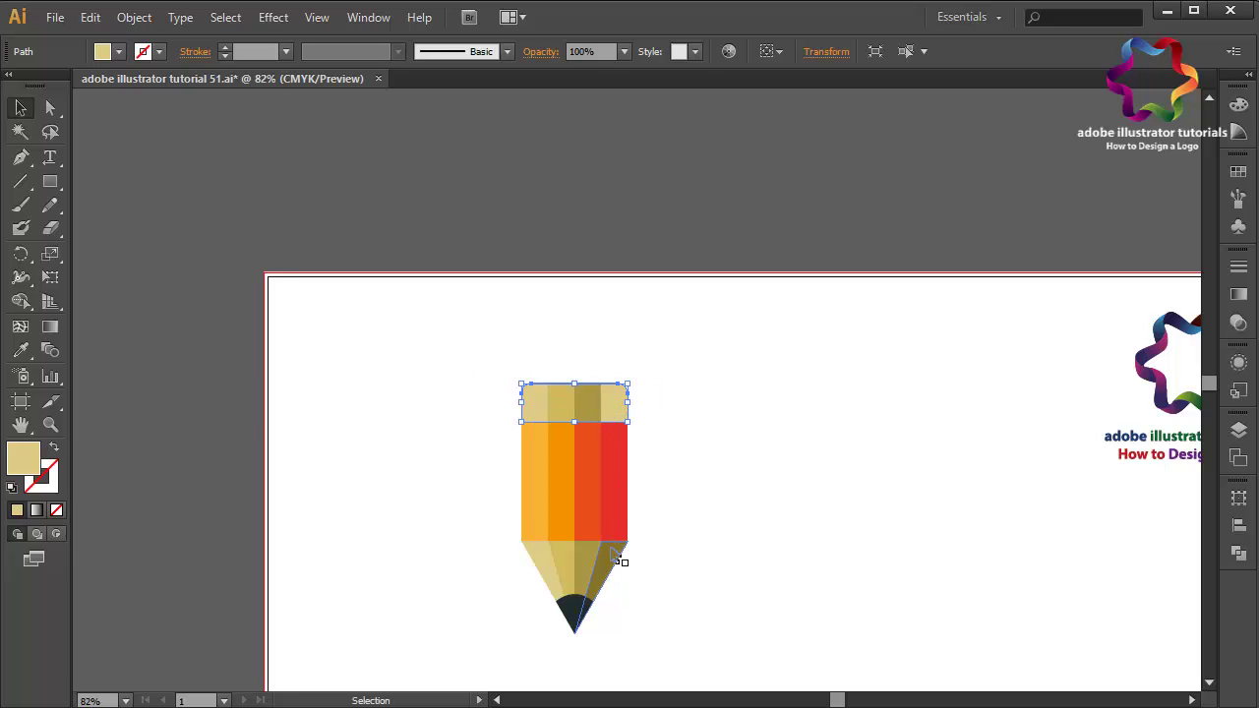
click(605, 580)
Copy olive 847328 from the tip's dark facet and paste it into the cap band's fill.
double_click(24, 456)
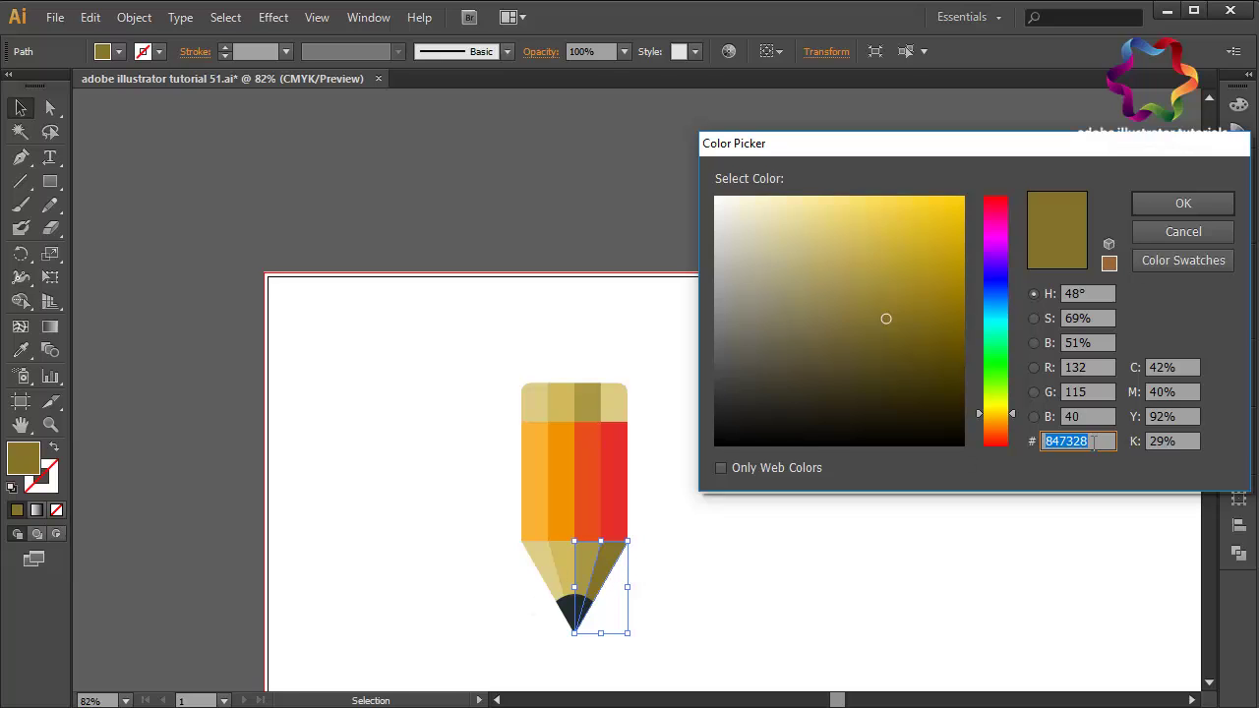
right_click(1093, 443)
click(944, 507)
click(1184, 202)
click(624, 398)
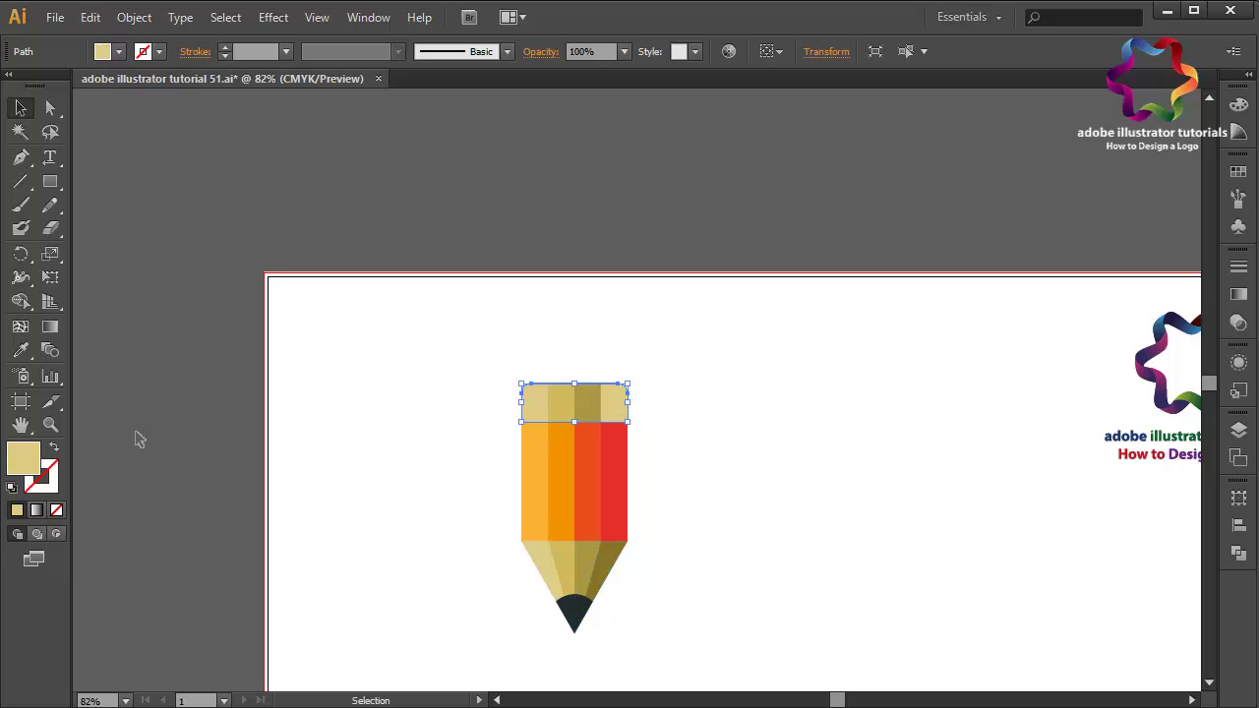
double_click(24, 470)
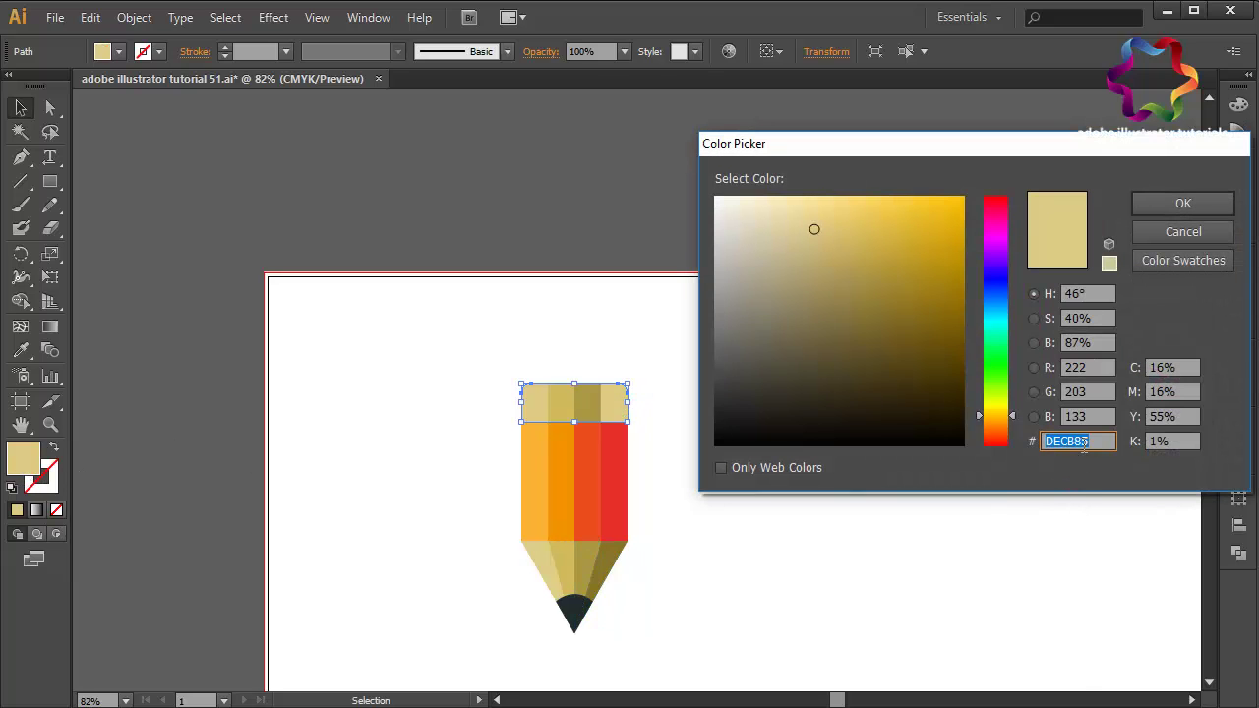
right_click(1083, 445)
click(925, 548)
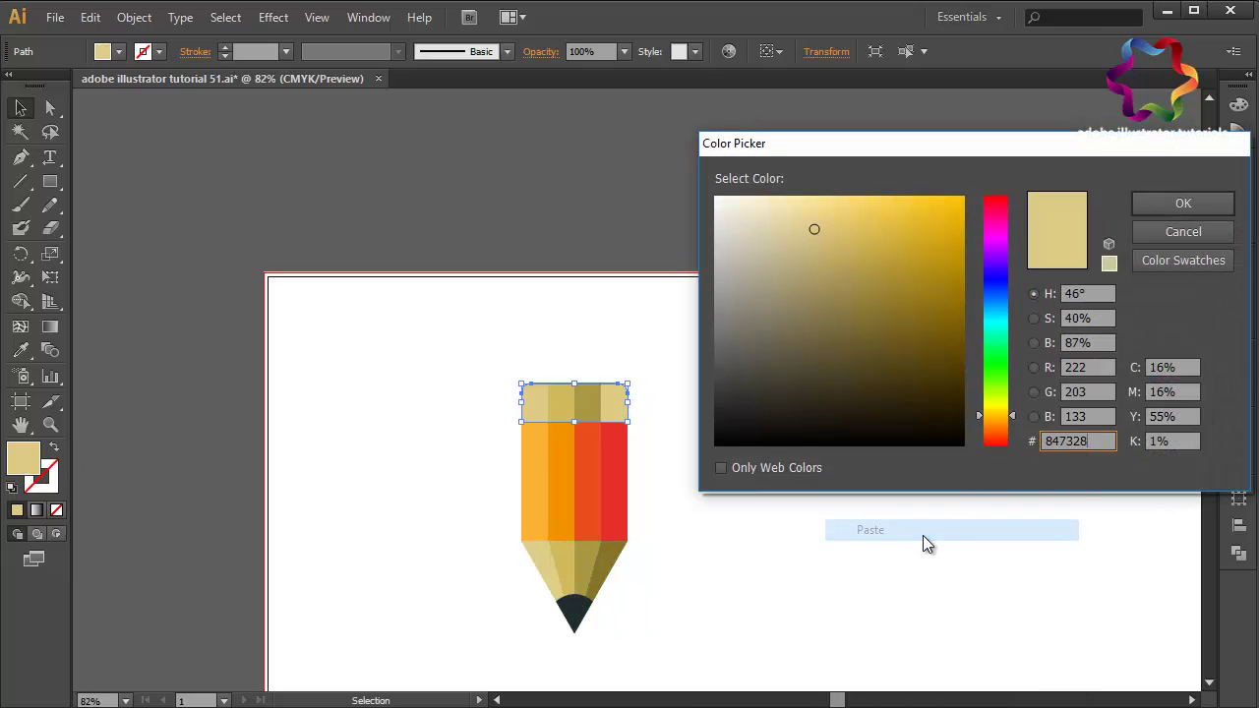
click(1184, 203)
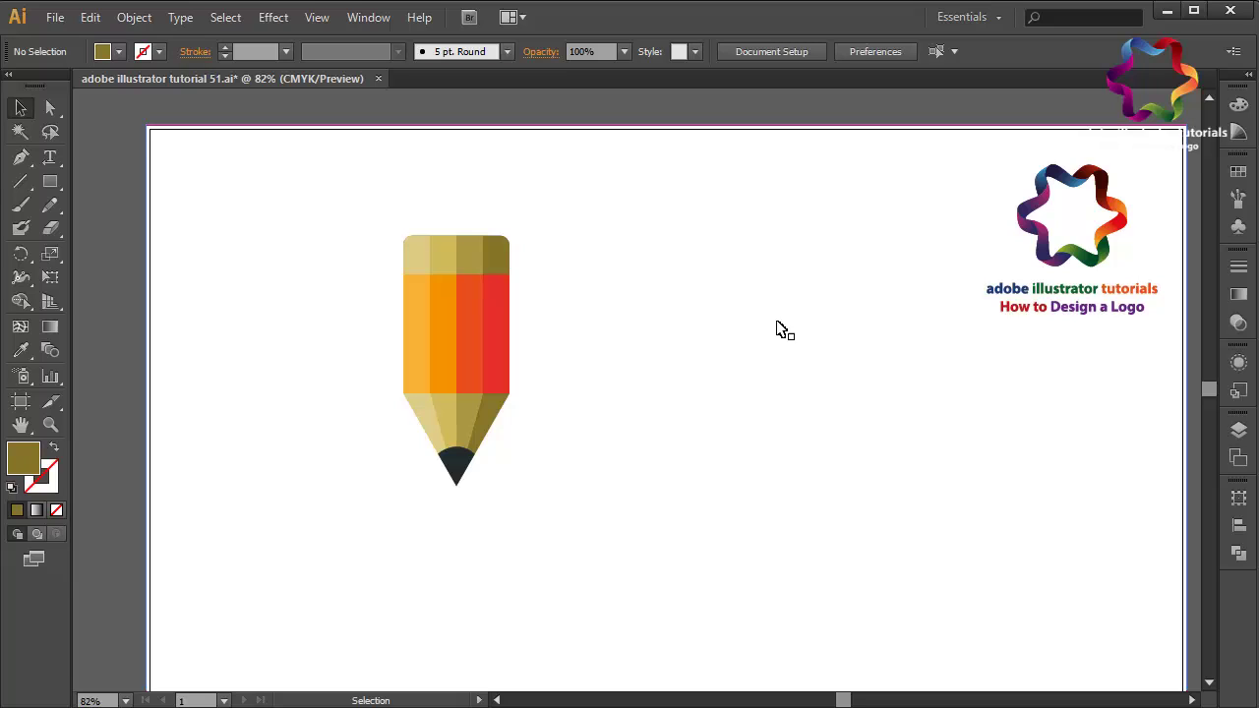
Browse the shape-drawing tools flyout, then return to the Selection tool.
drag(50, 182, 110, 197)
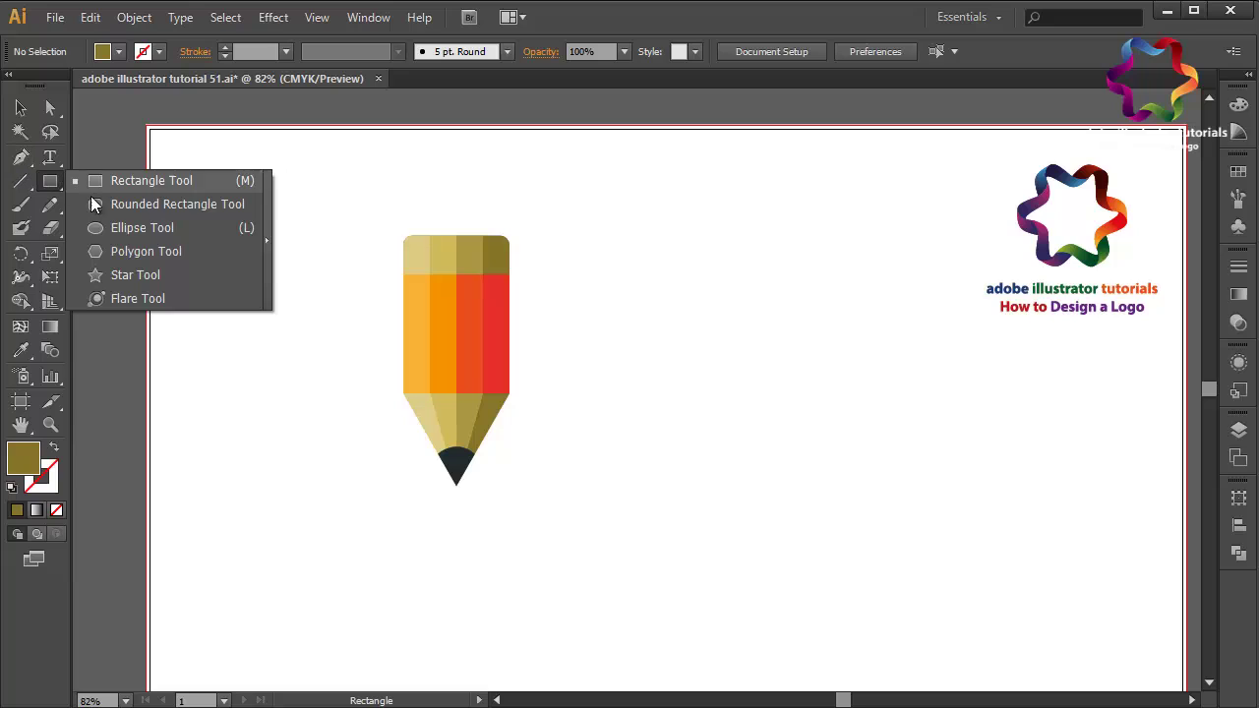
click(24, 110)
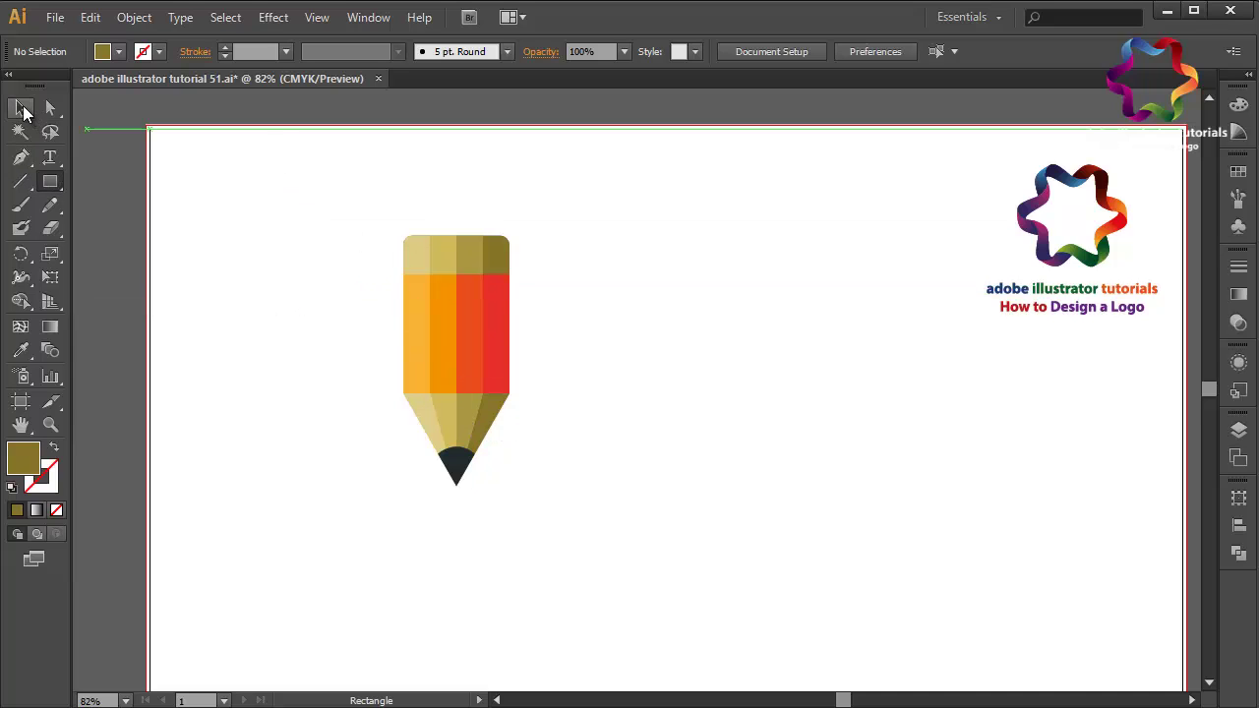
click(21, 108)
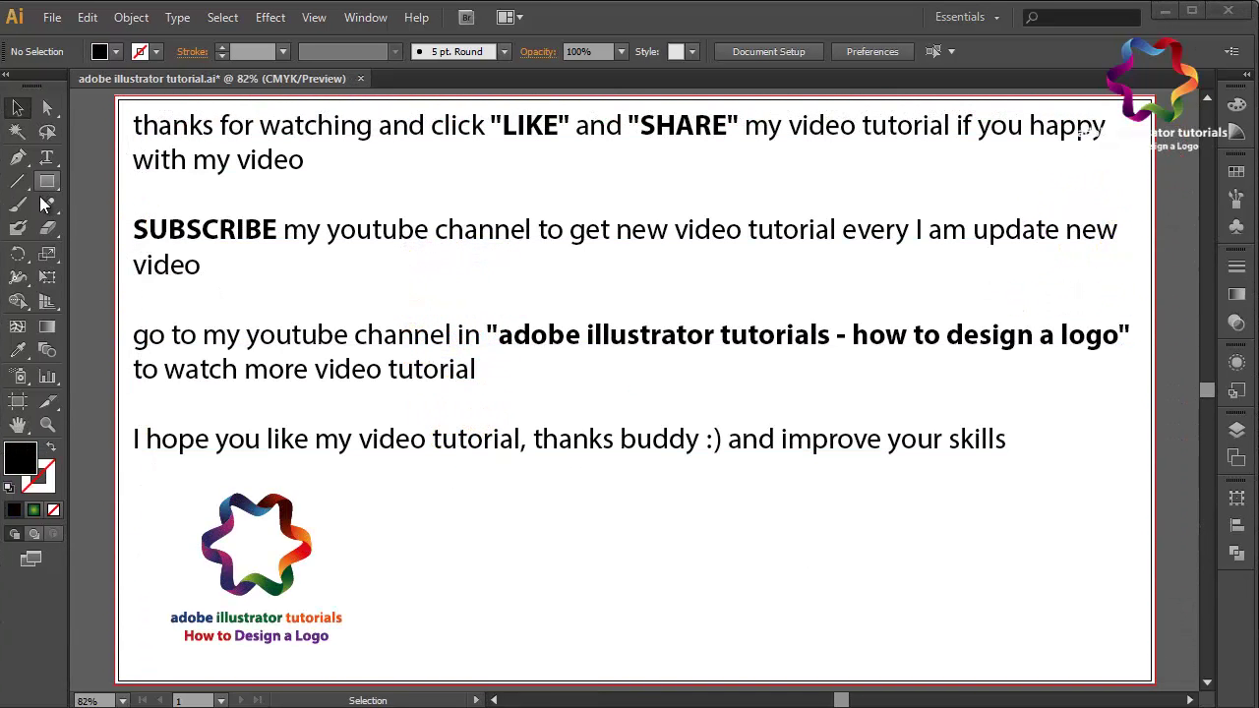
Paintbrush-circle LIKE, SHARE and SUBSCRIBE and draw arrows linking them.
click(18, 204)
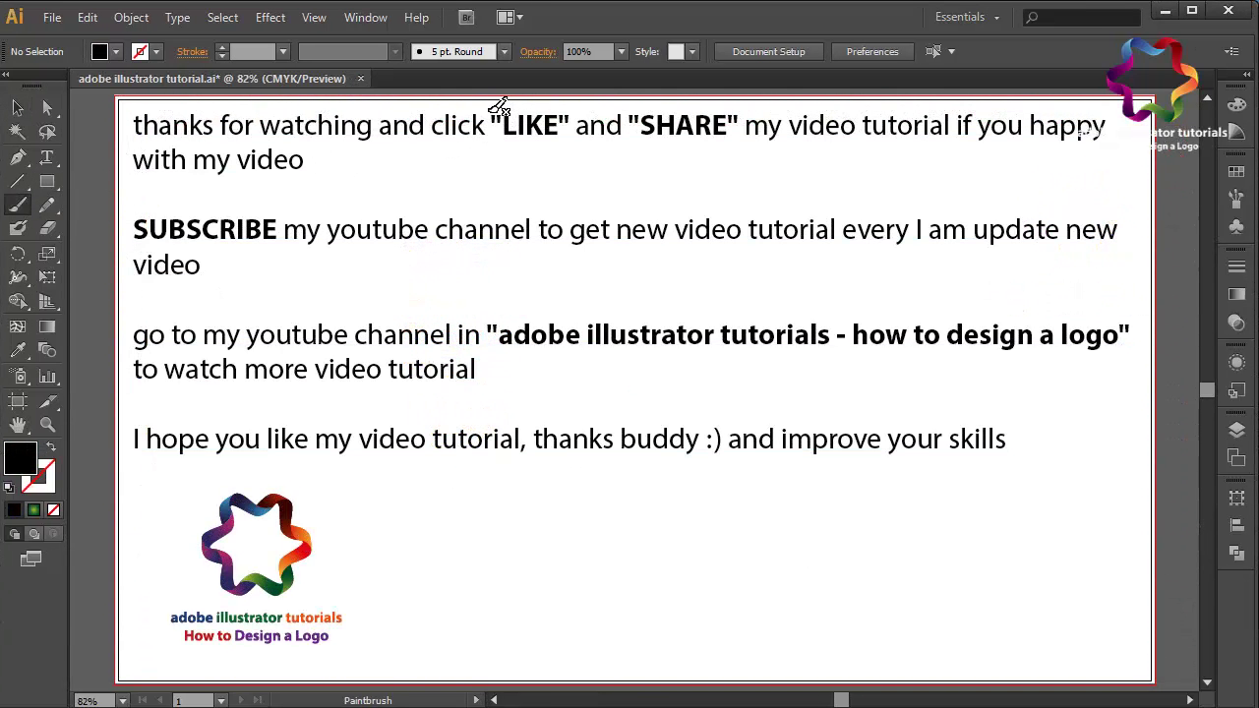
drag(487, 114, 581, 130)
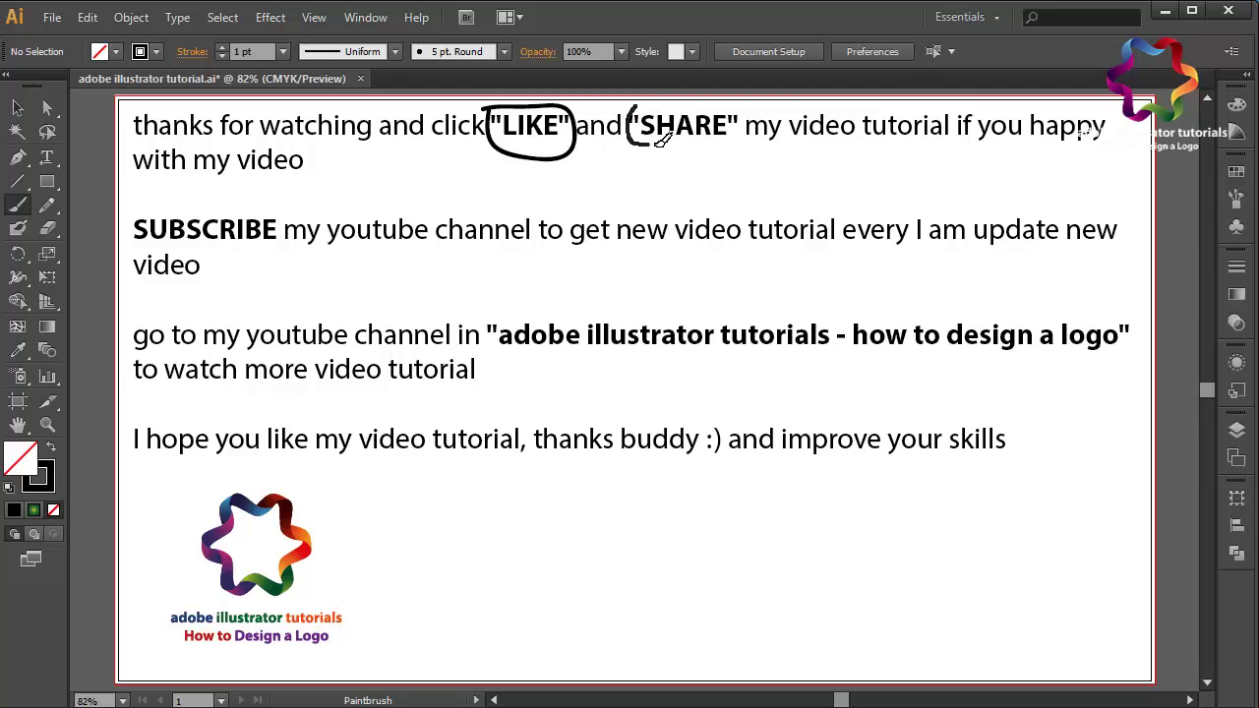
mouse_move(657, 143)
mouse_down()
mouse_move(712, 144)
mouse_move(635, 106)
mouse_up()
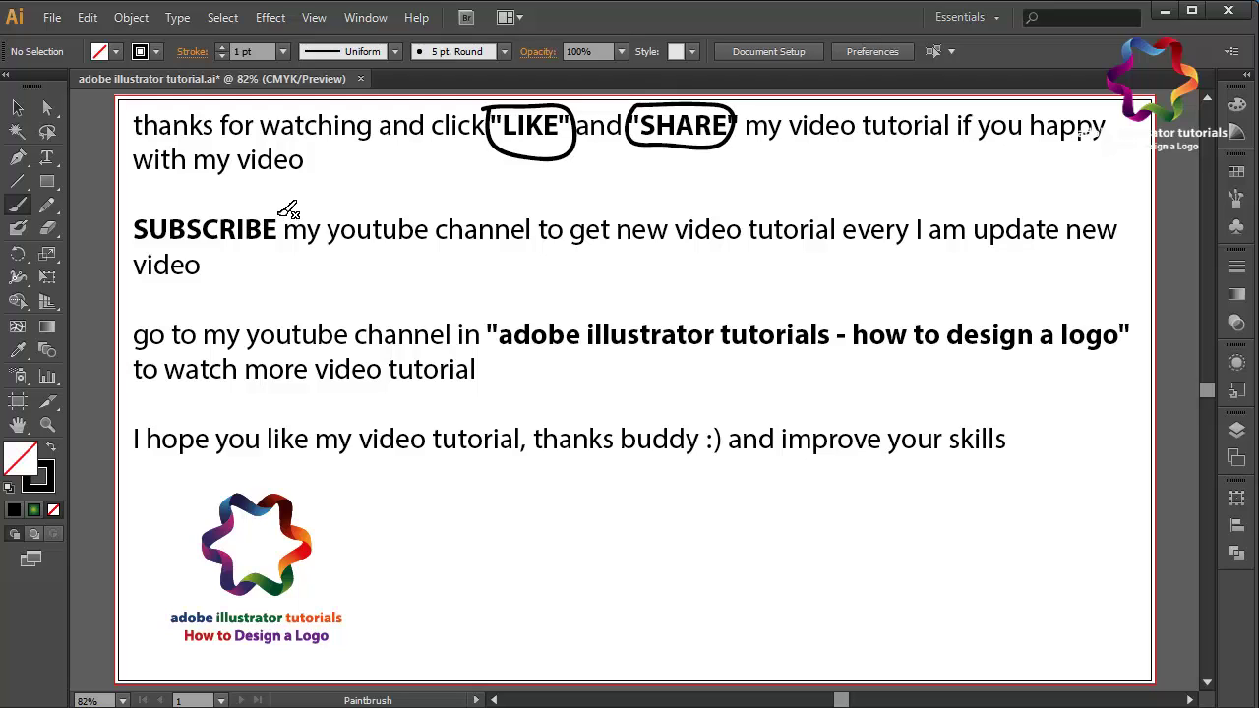
mouse_move(268, 252)
mouse_down()
mouse_move(156, 251)
mouse_move(138, 202)
mouse_move(218, 188)
mouse_move(279, 193)
mouse_move(289, 206)
mouse_up()
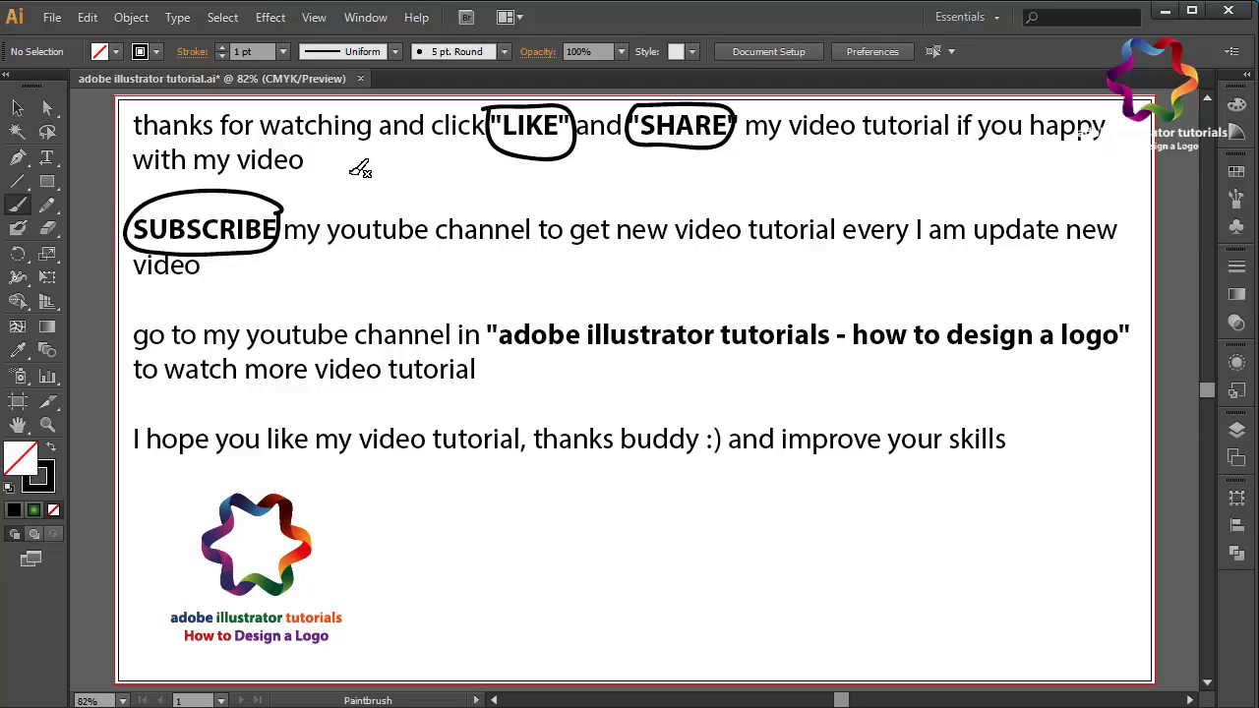
mouse_move(354, 173)
mouse_down()
mouse_move(293, 194)
mouse_move(314, 199)
mouse_up()
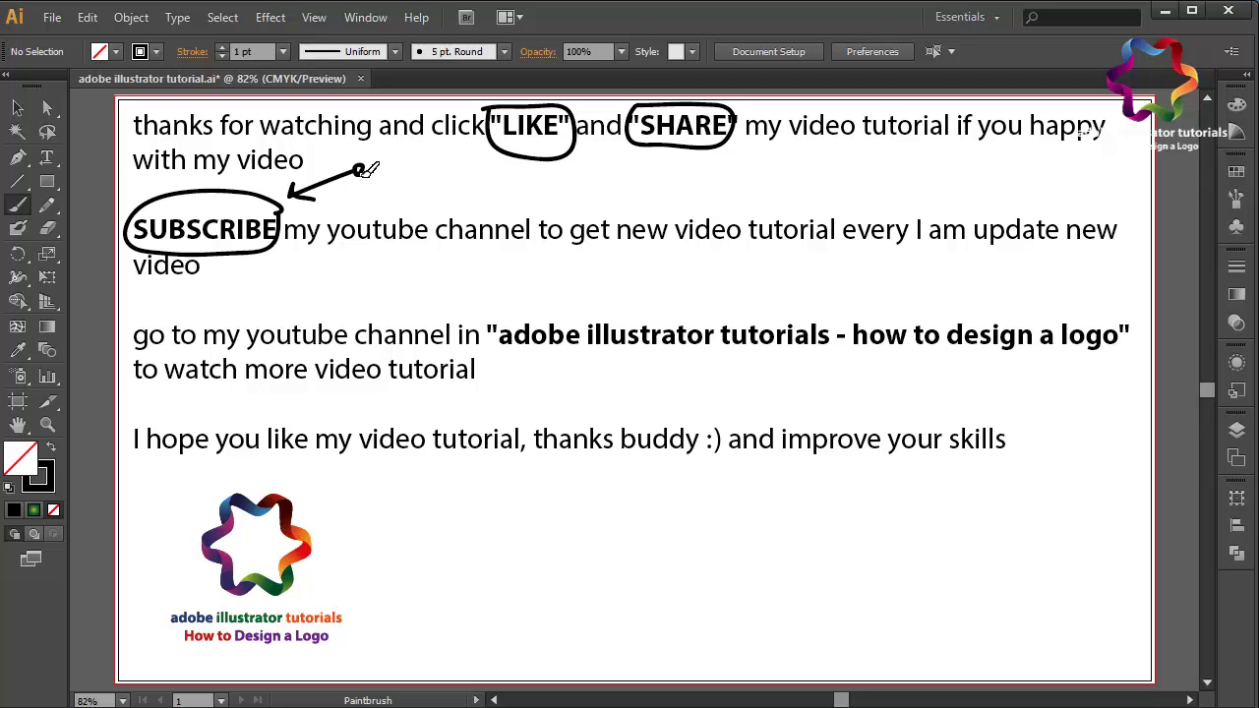
drag(360, 169, 467, 142)
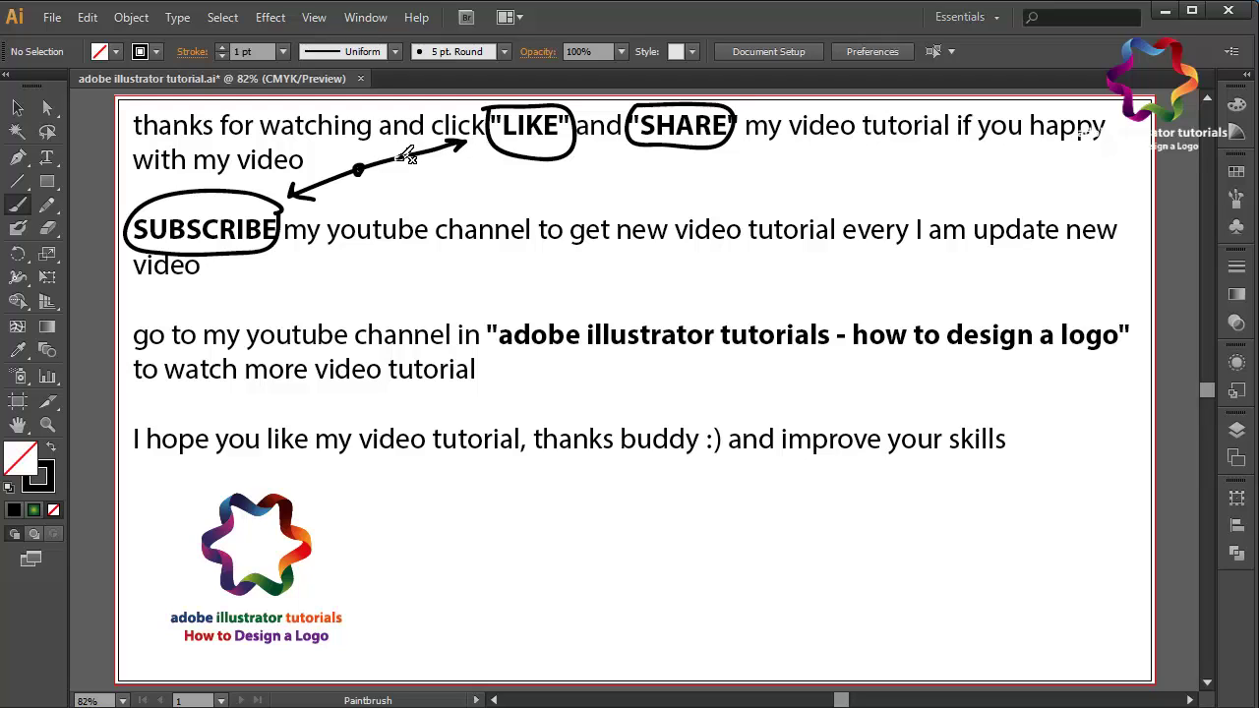
mouse_move(360, 170)
mouse_down()
mouse_move(619, 166)
mouse_move(645, 146)
mouse_move(639, 157)
mouse_up()
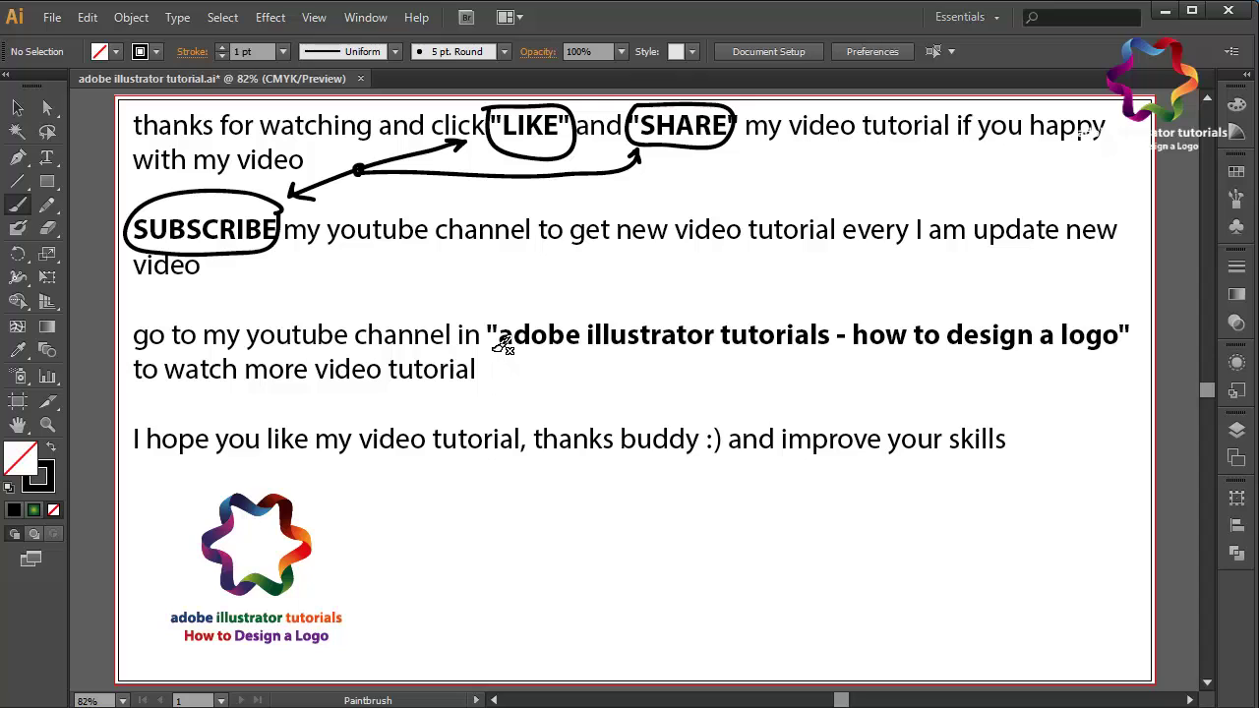
Underline the adobe illustrator tutorials channel name with a curved arrow to the logo.
mouse_move(499, 344)
mouse_down()
mouse_move(920, 339)
mouse_move(1120, 356)
mouse_up()
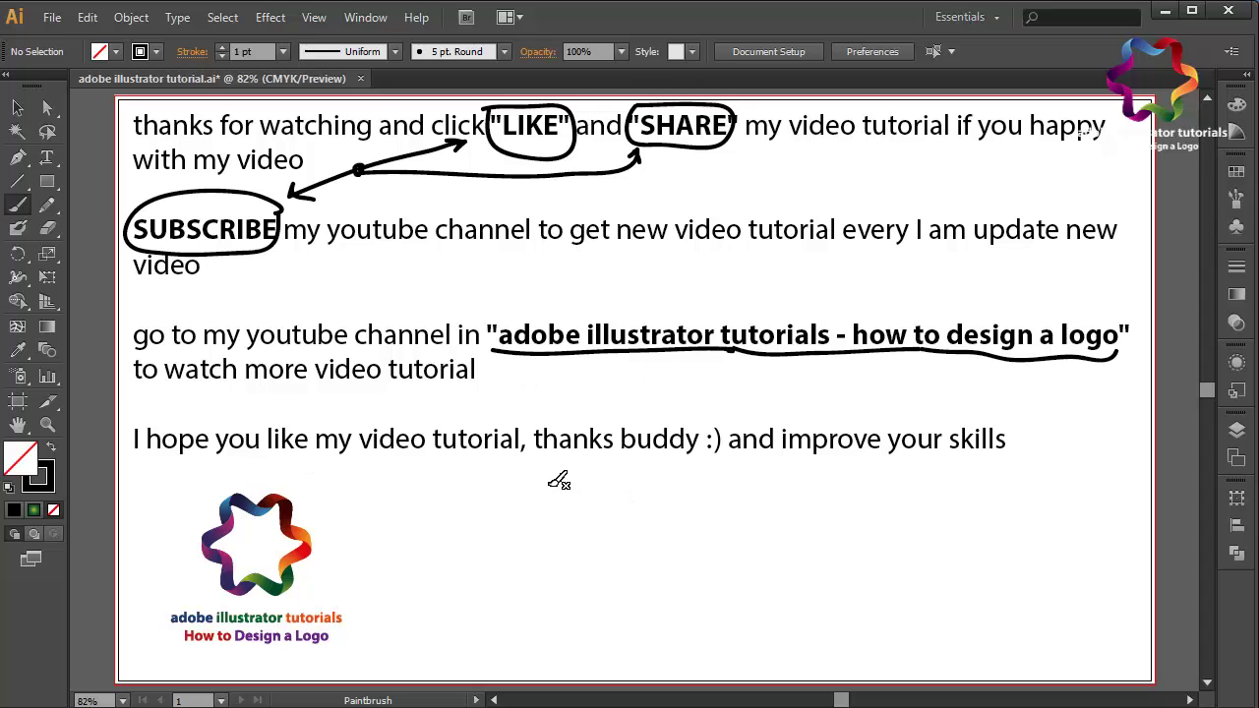
drag(1013, 374, 278, 619)
key(ctrl+z)
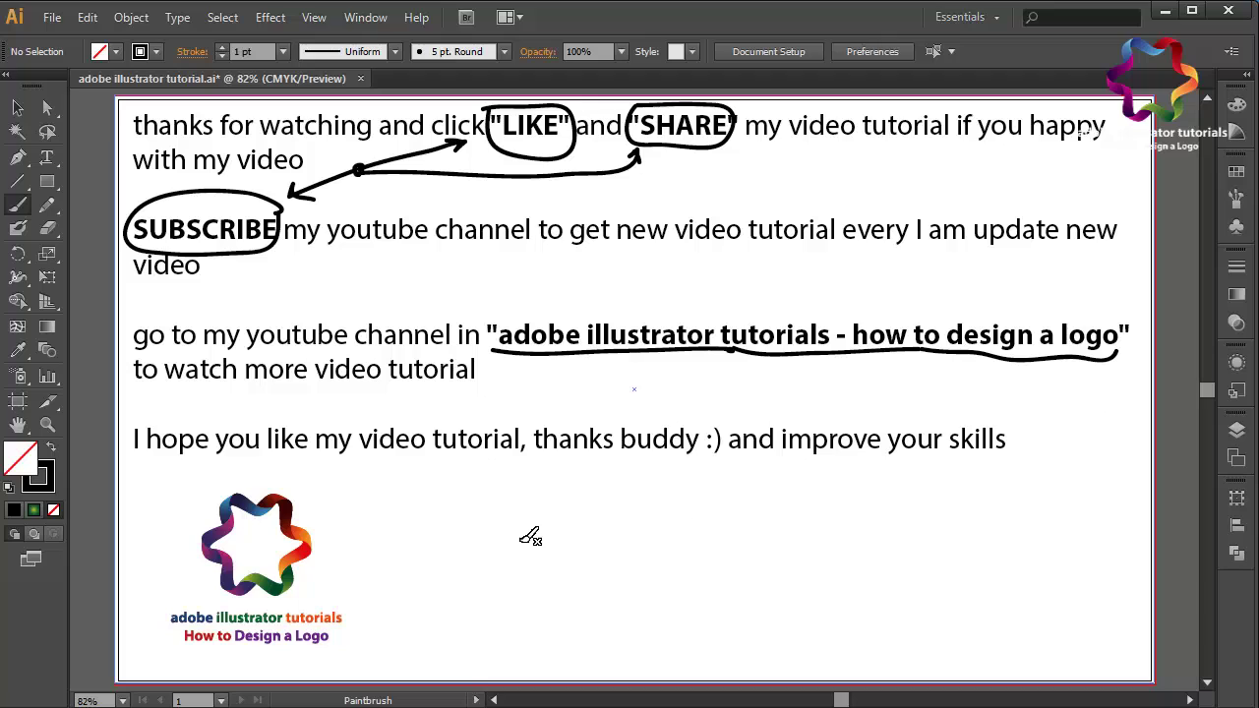
mouse_move(1053, 358)
mouse_down()
mouse_move(358, 555)
mouse_move(345, 545)
mouse_up()
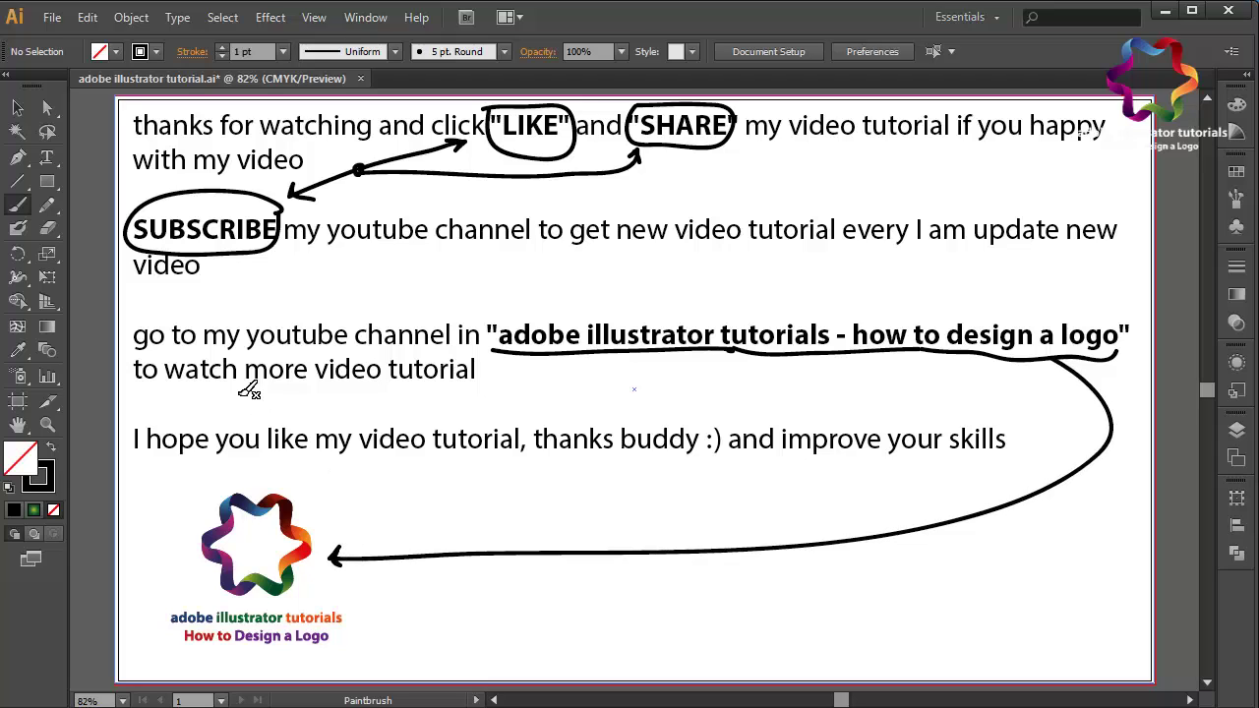
click(17, 110)
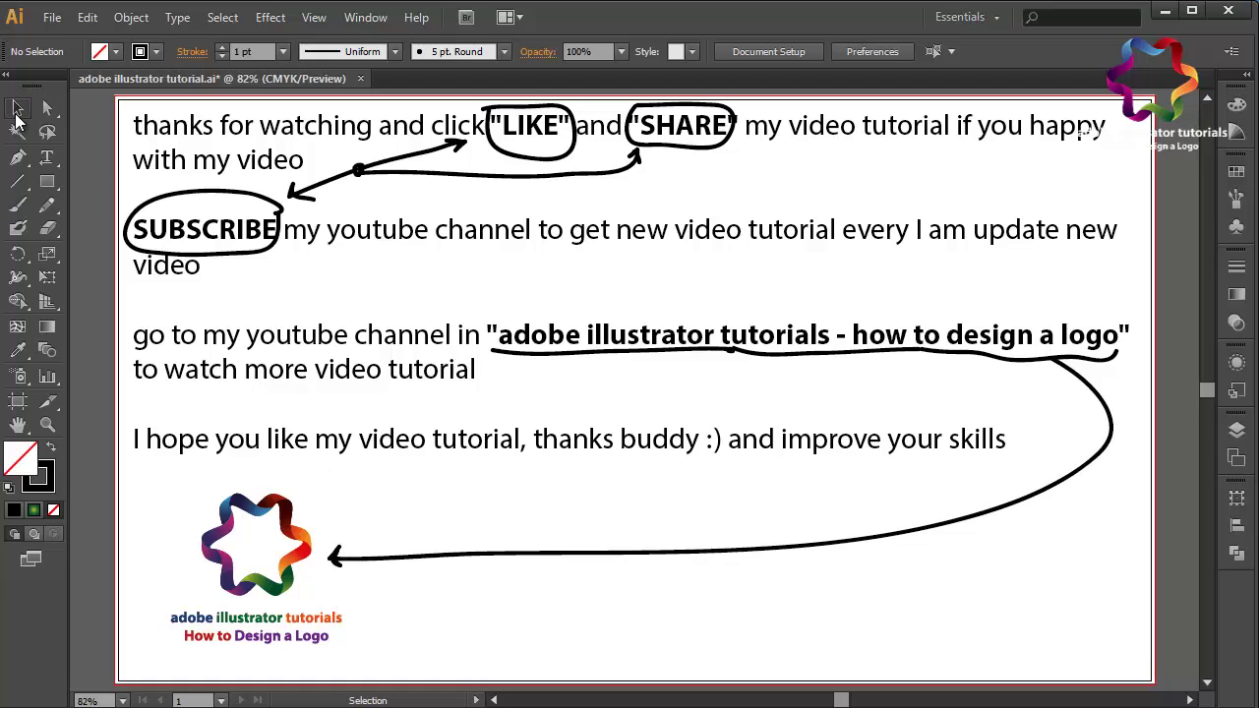